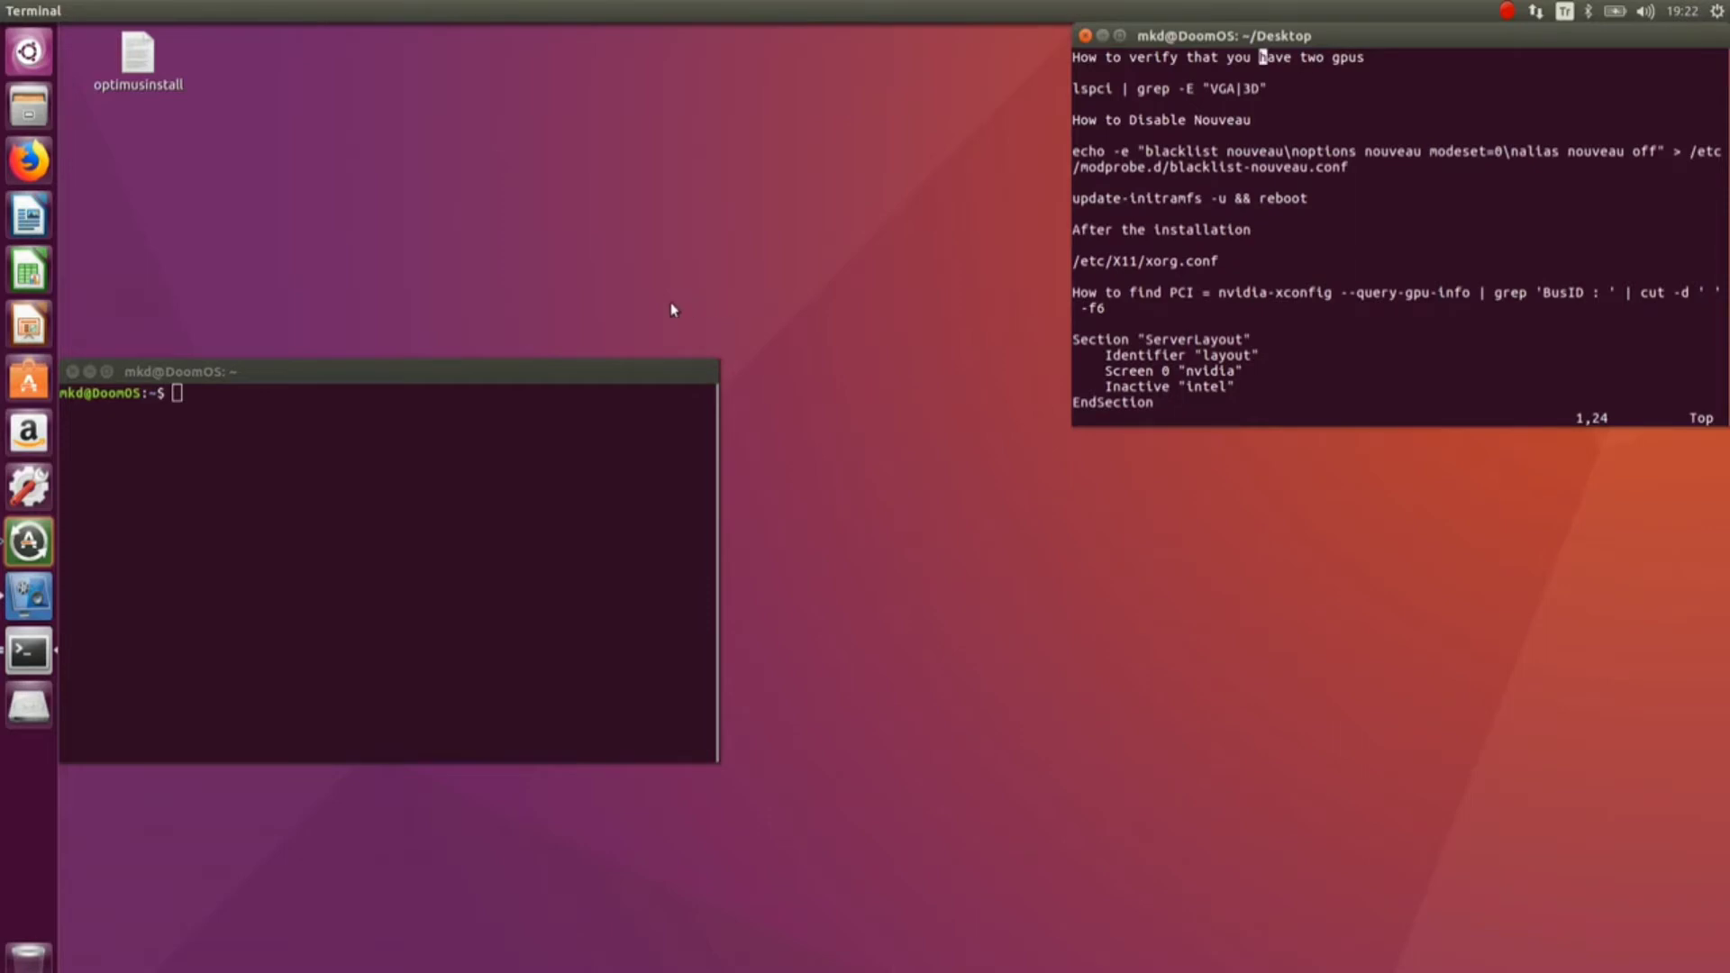
Copy the lspci | grep -E "VGA|3D" line from the vim notes
drag(572, 379, 778, 308)
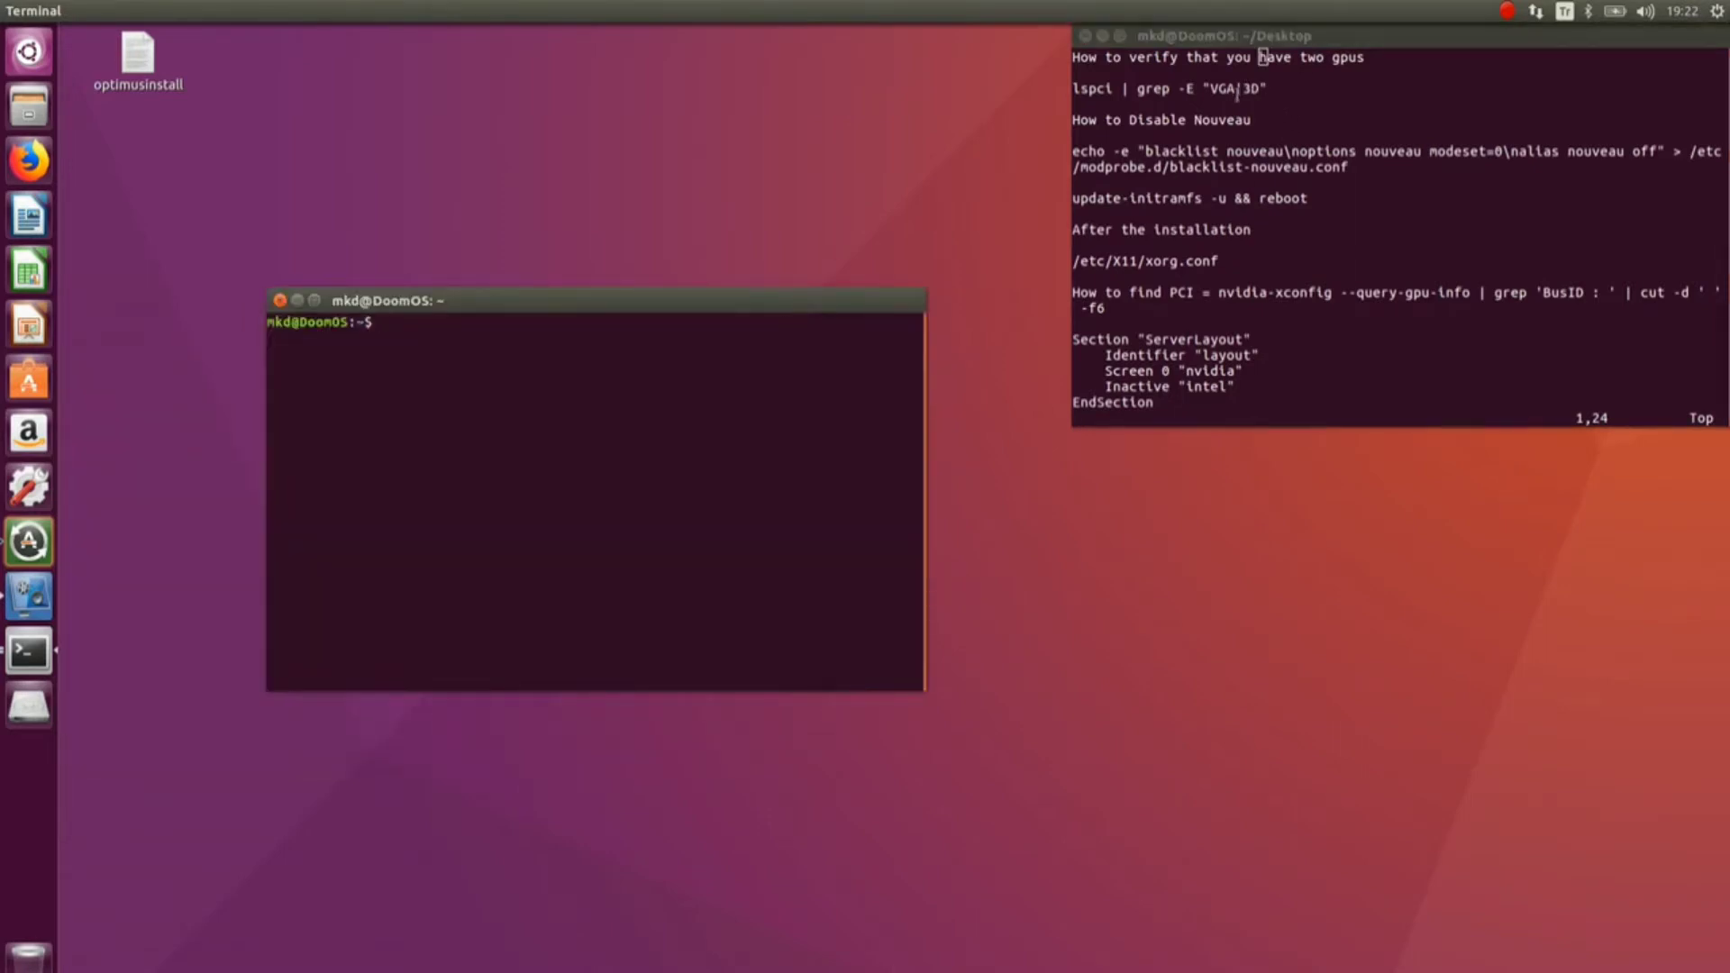
click(1125, 88)
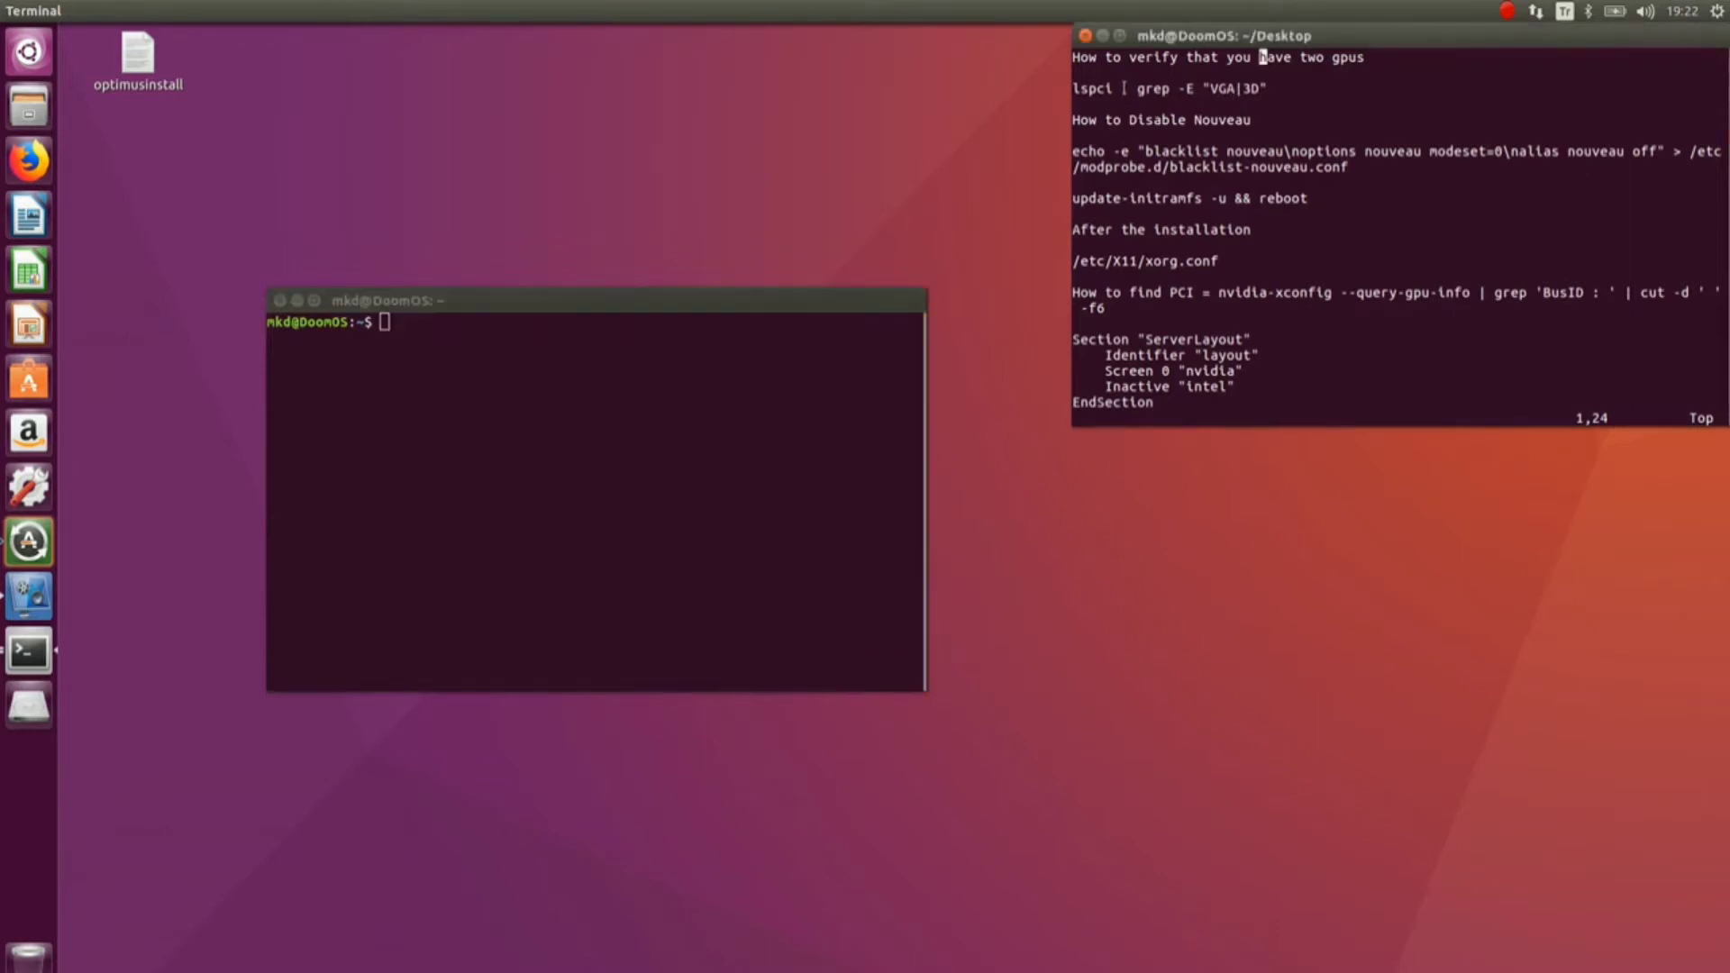
triple_click(1127, 89)
click(1331, 110)
drag(1073, 88, 1266, 88)
right_click(1264, 88)
click(1270, 118)
Paste and run lspci | grep -E "VGA|3D" in the small terminal to list the Intel and NVIDIA controllers
click(571, 390)
right_click(564, 375)
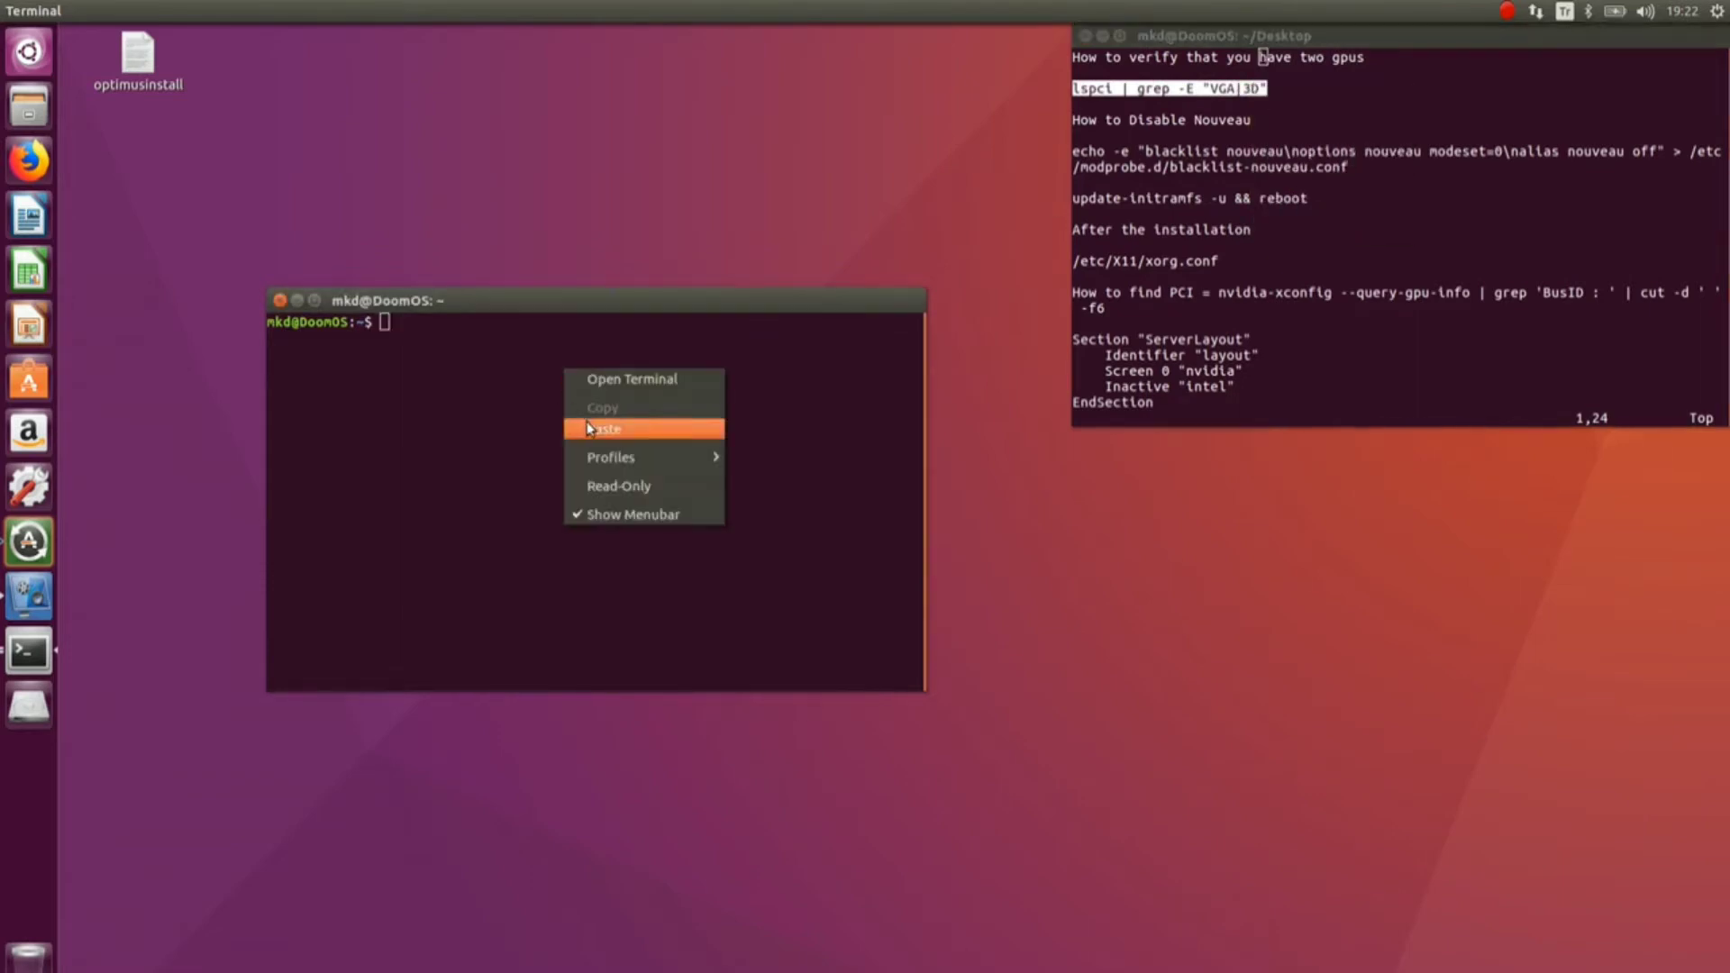
click(618, 429)
key(Return)
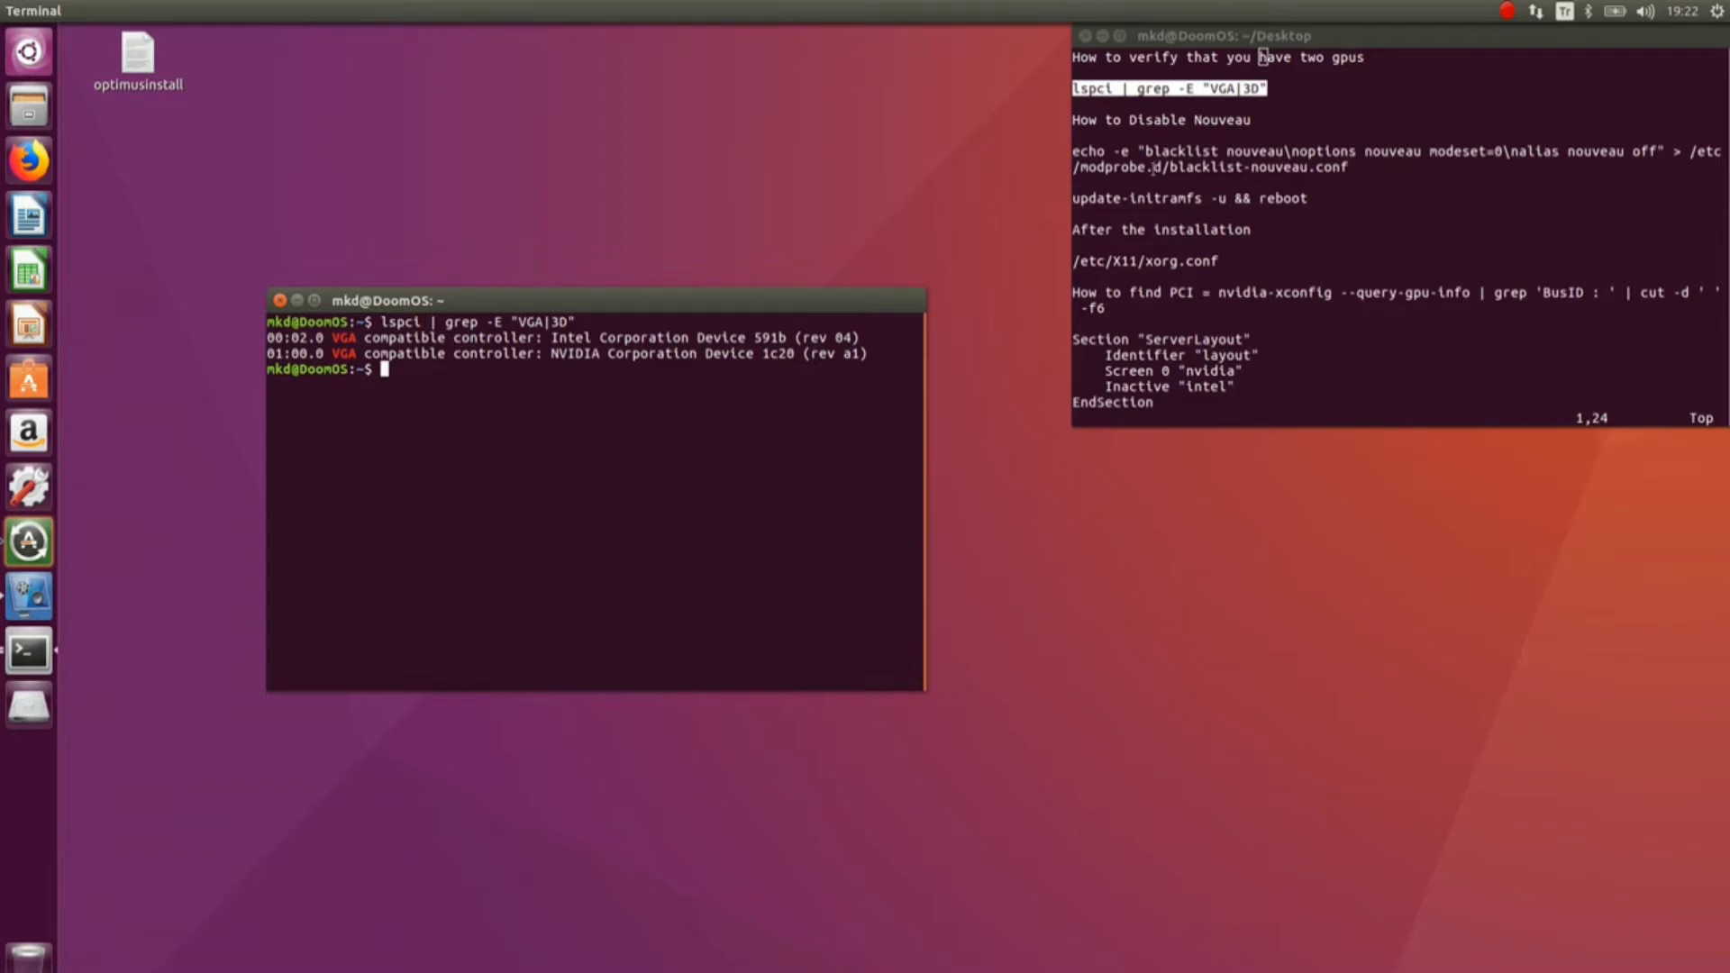
Copy the Nouveau blacklist echo command from the notes and try running it with sudo
drag(1075, 150, 1345, 163)
right_click(1327, 151)
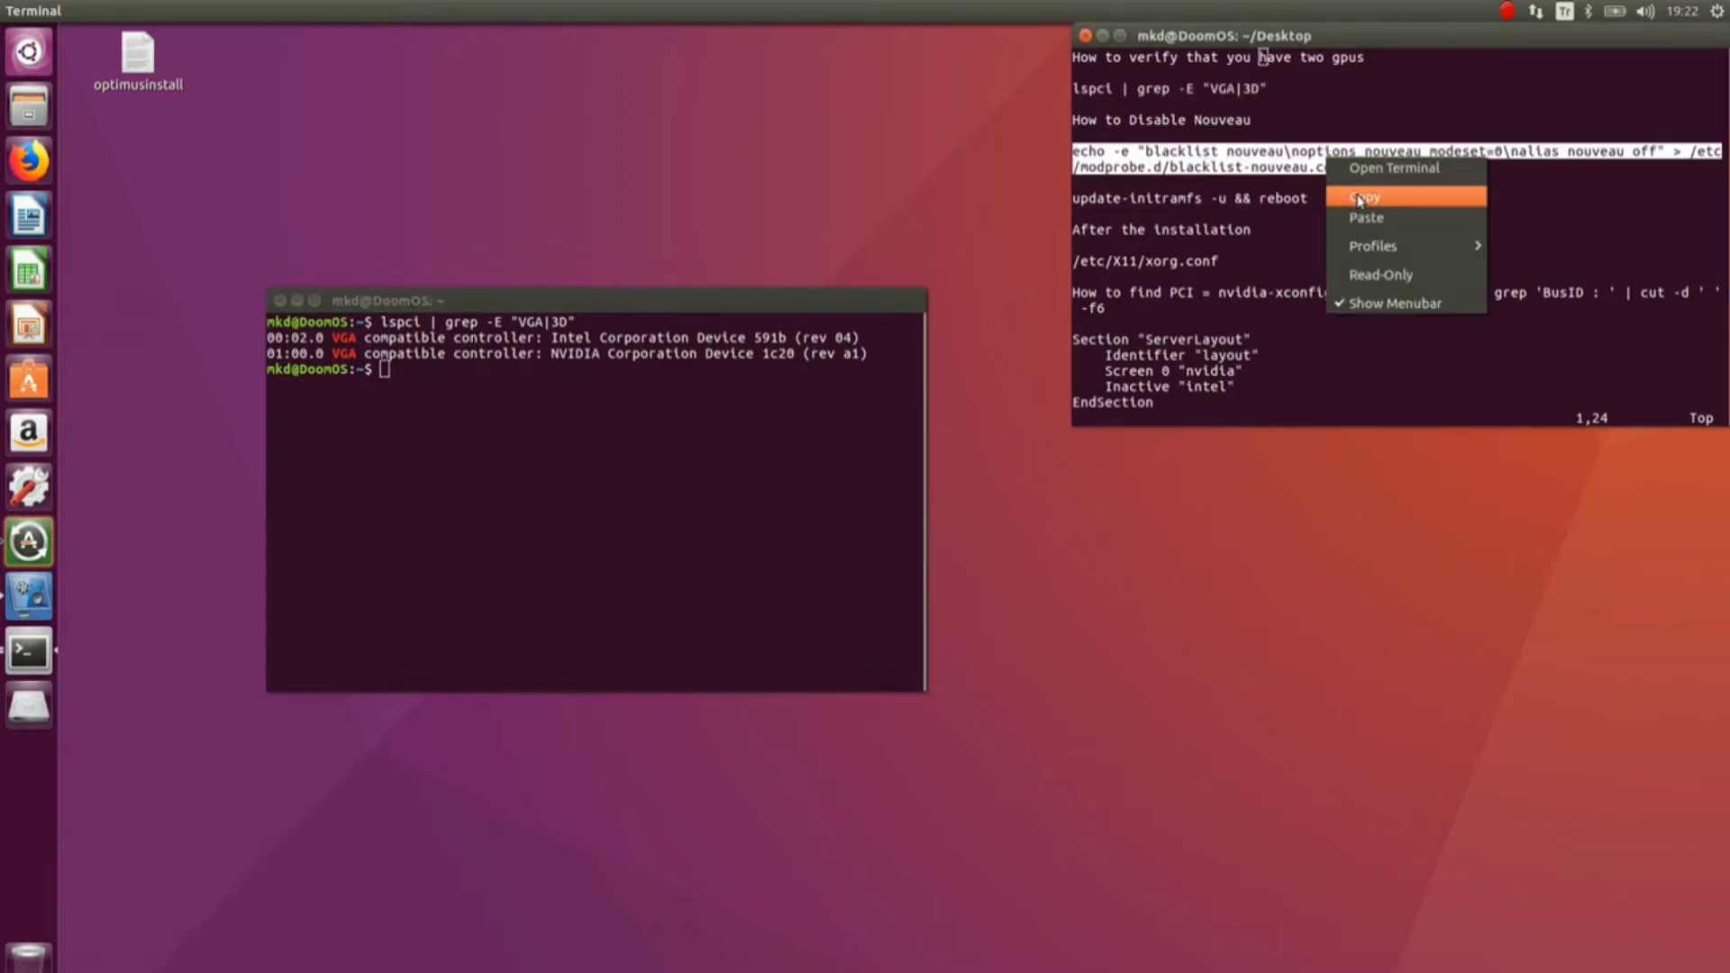
click(1370, 197)
click(566, 395)
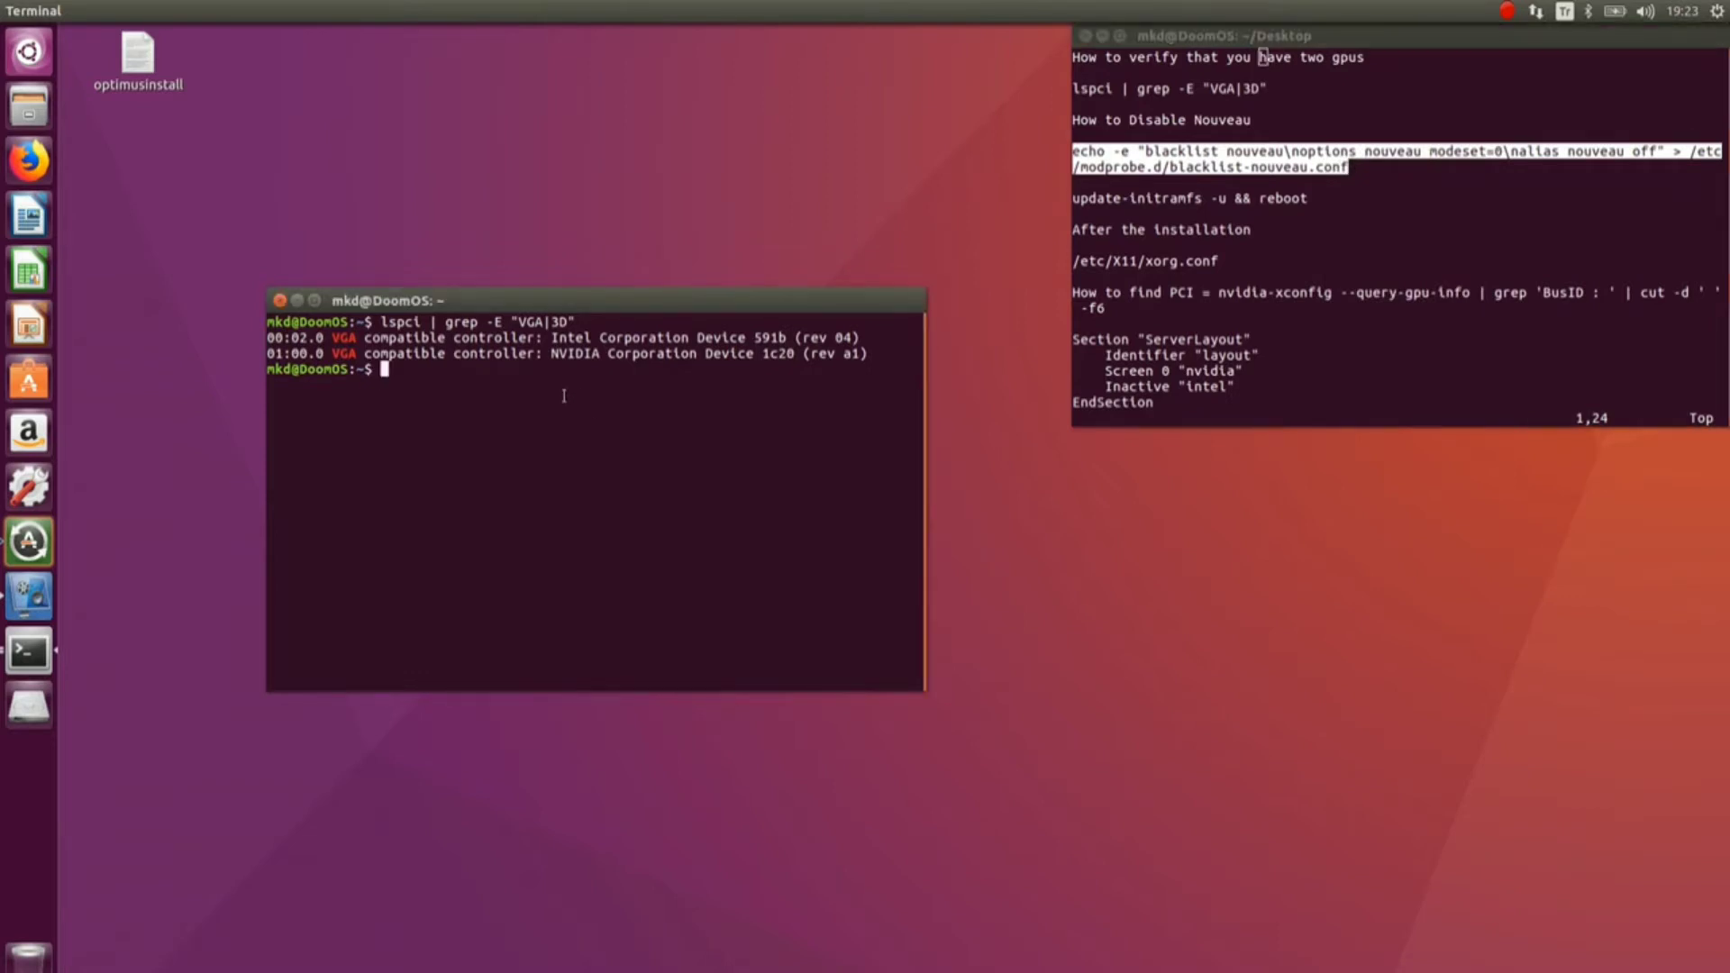
text(sudo)
key(ctrl+shift+v)
key(Return)
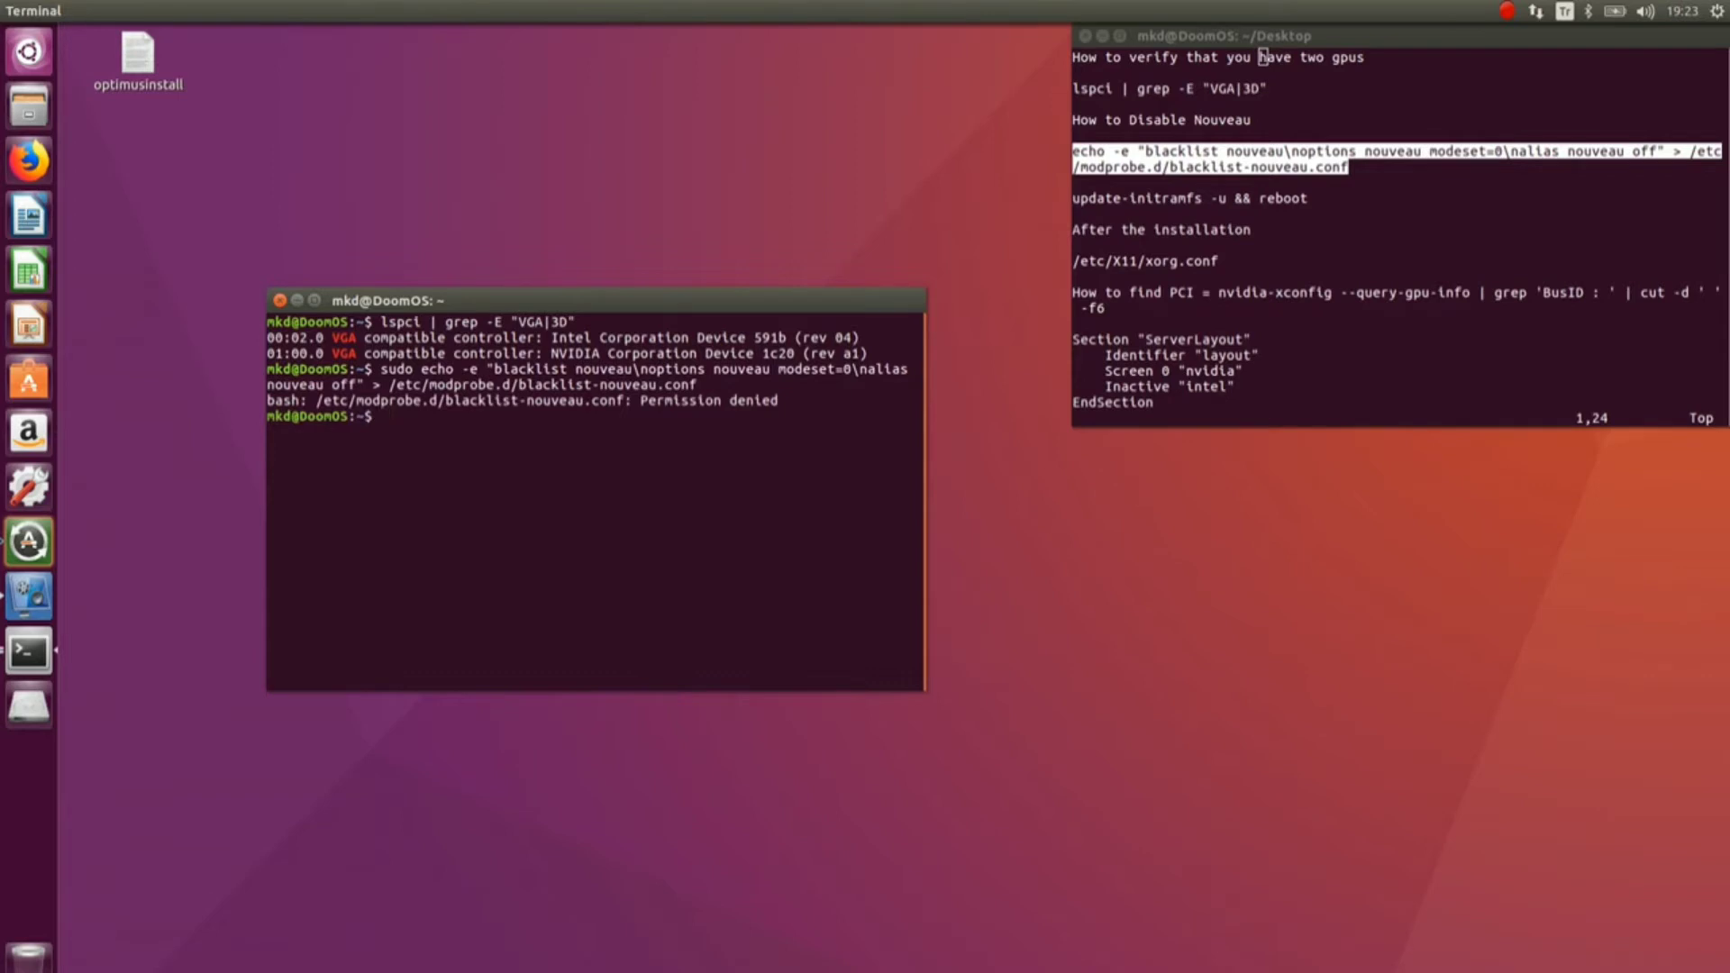
Become root with sudo -i and run the echo command writing /etc/modprobe.d/blacklist-nouveau.conf
text(sud)
key(BackSpace)
key(BackSpace)
key(BackSpace)
text(sudo -i)
key(BackSpace)
text(i)
key(Return)
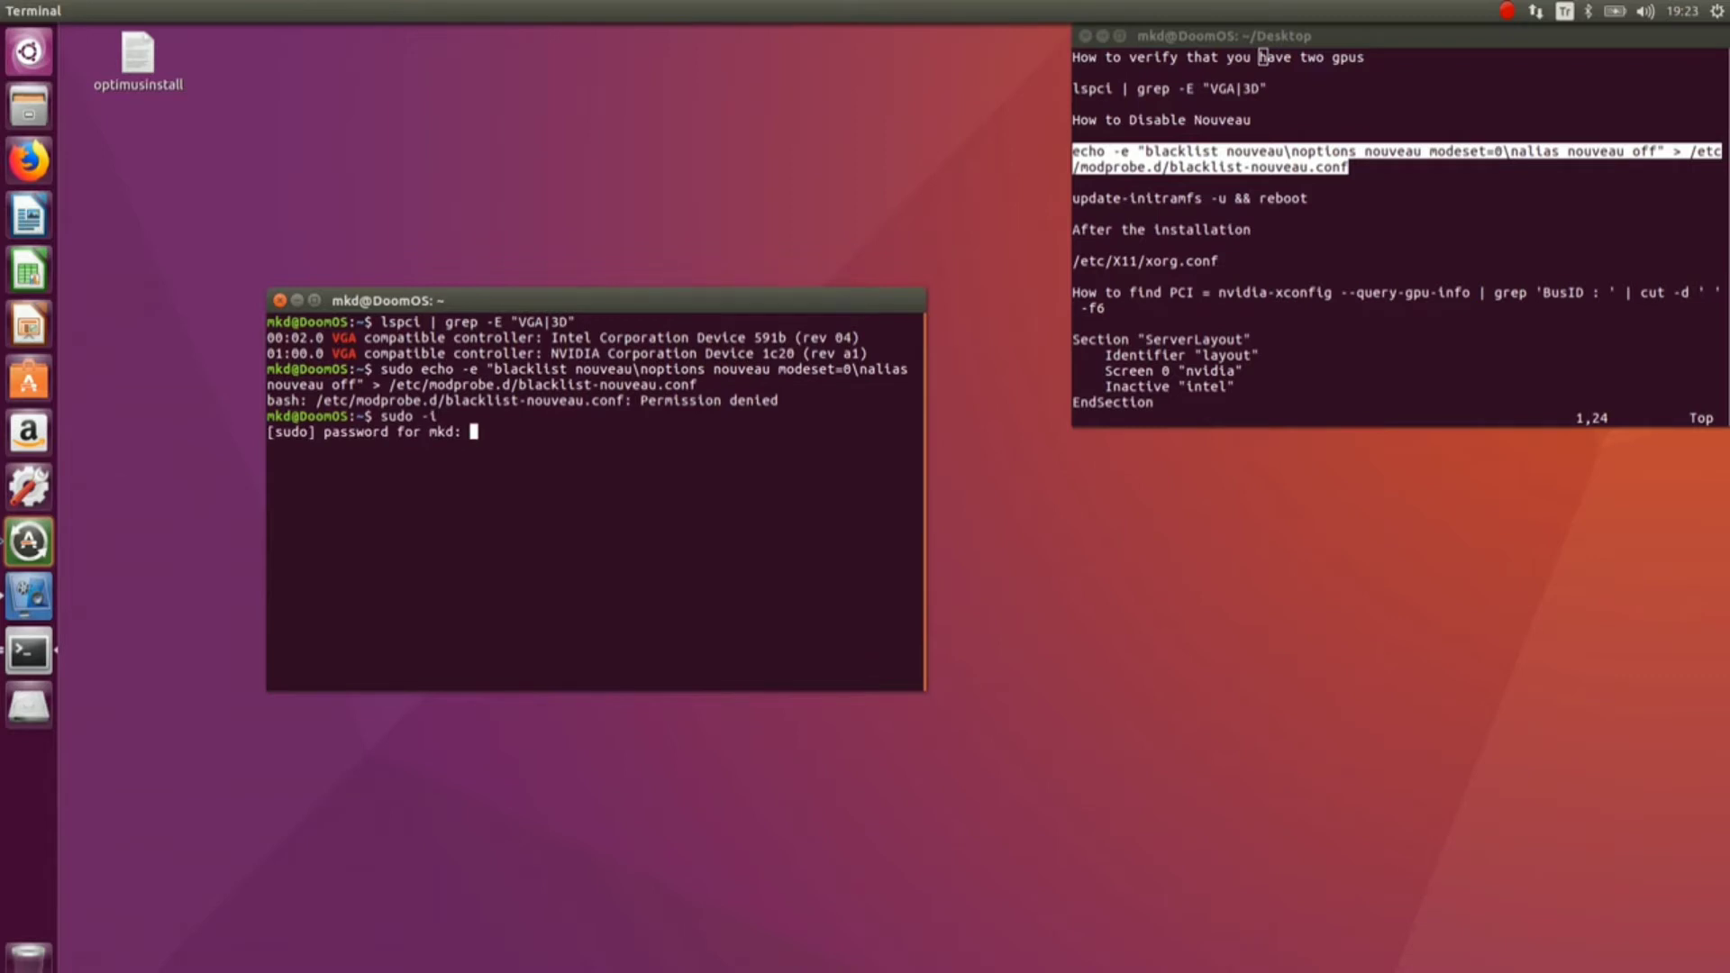
key(Return)
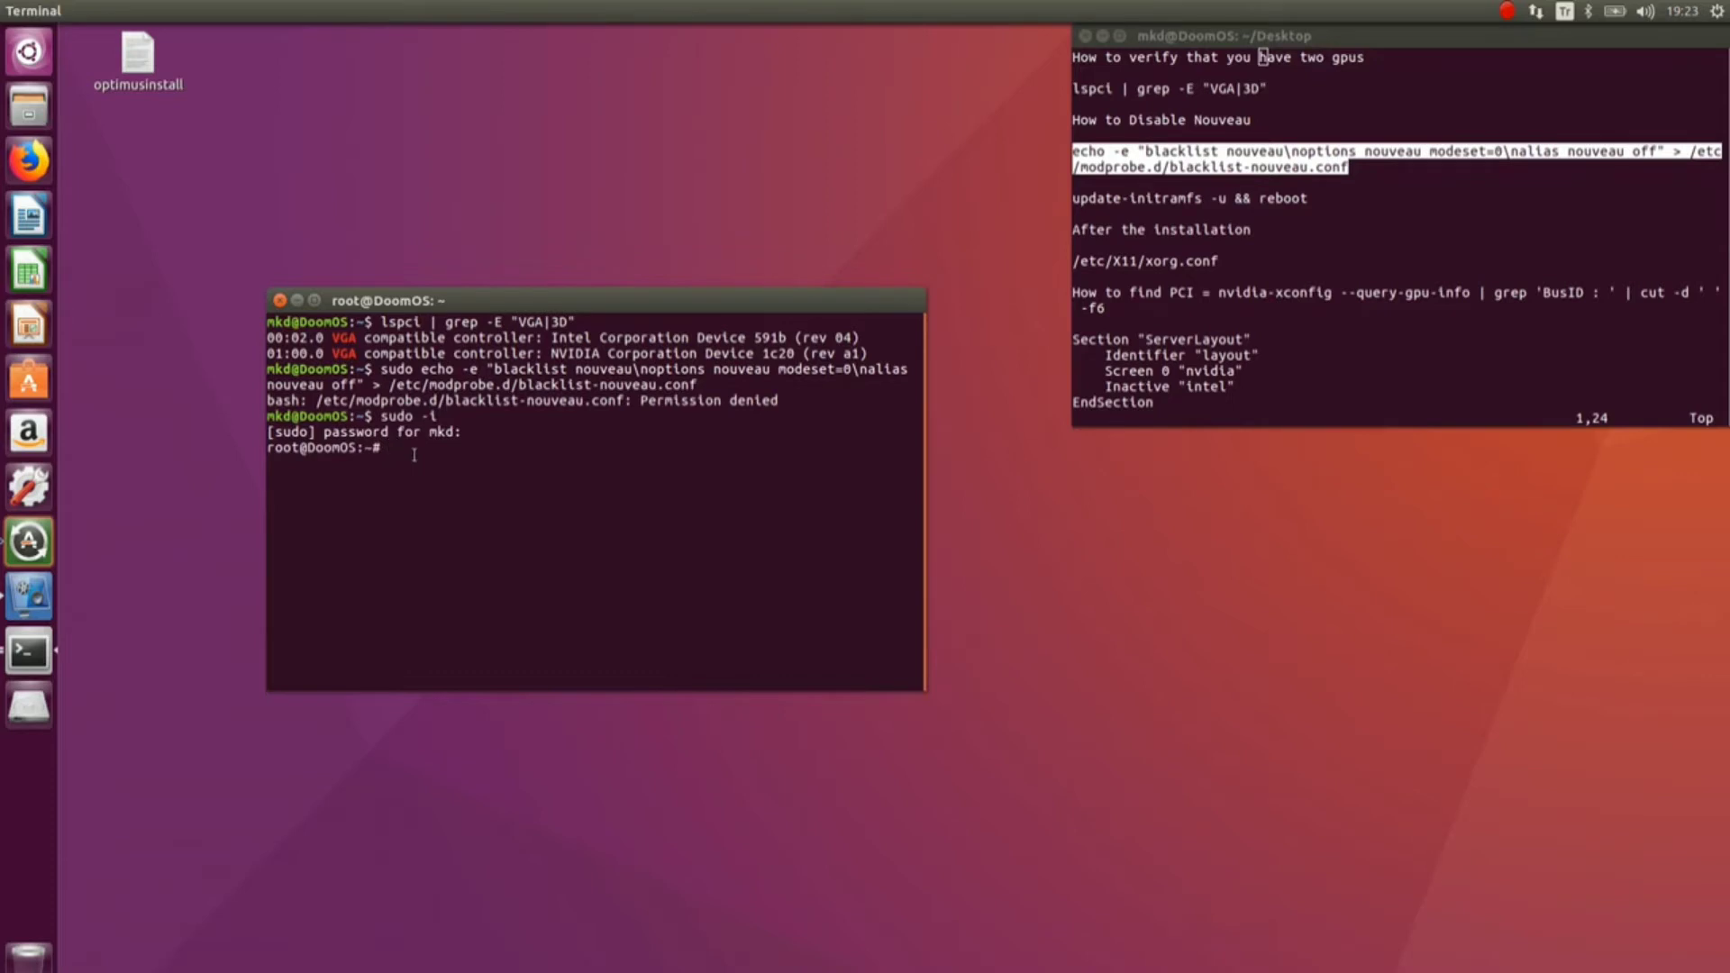
key(ctrl+shift+v)
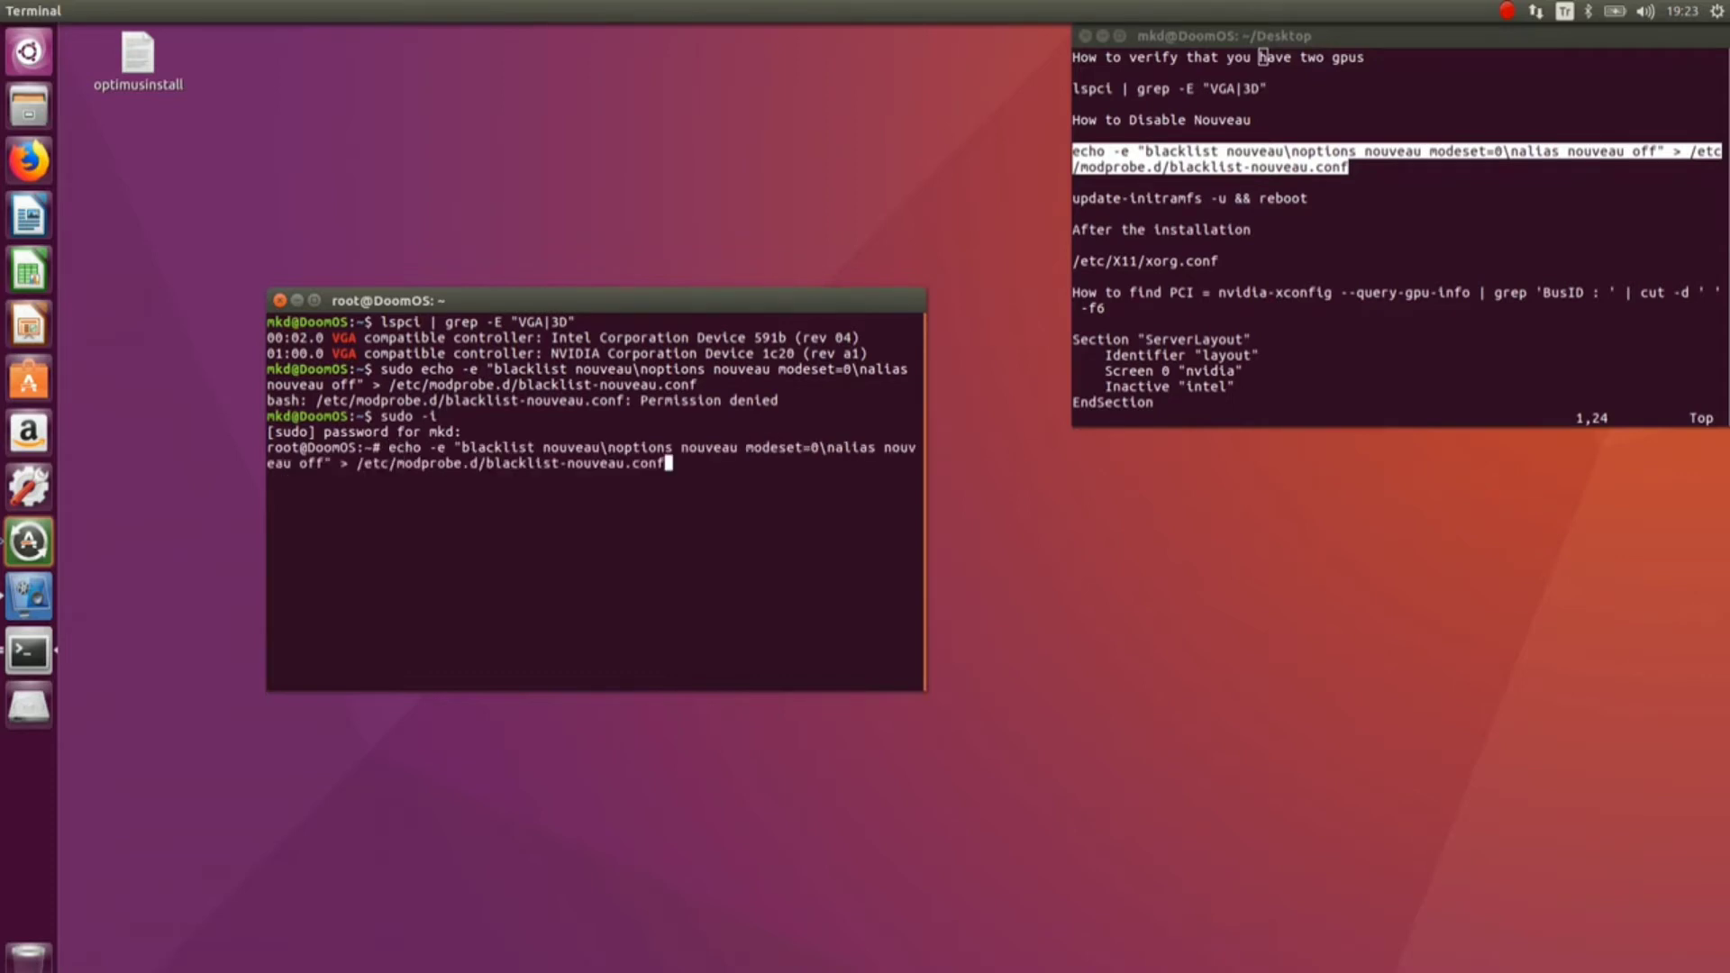
key(Return)
Copy update-initramfs -u from the notes and run it at the root prompt for kernel 4.13.0-36-generic
drag(1074, 198, 1224, 199)
right_click(1217, 200)
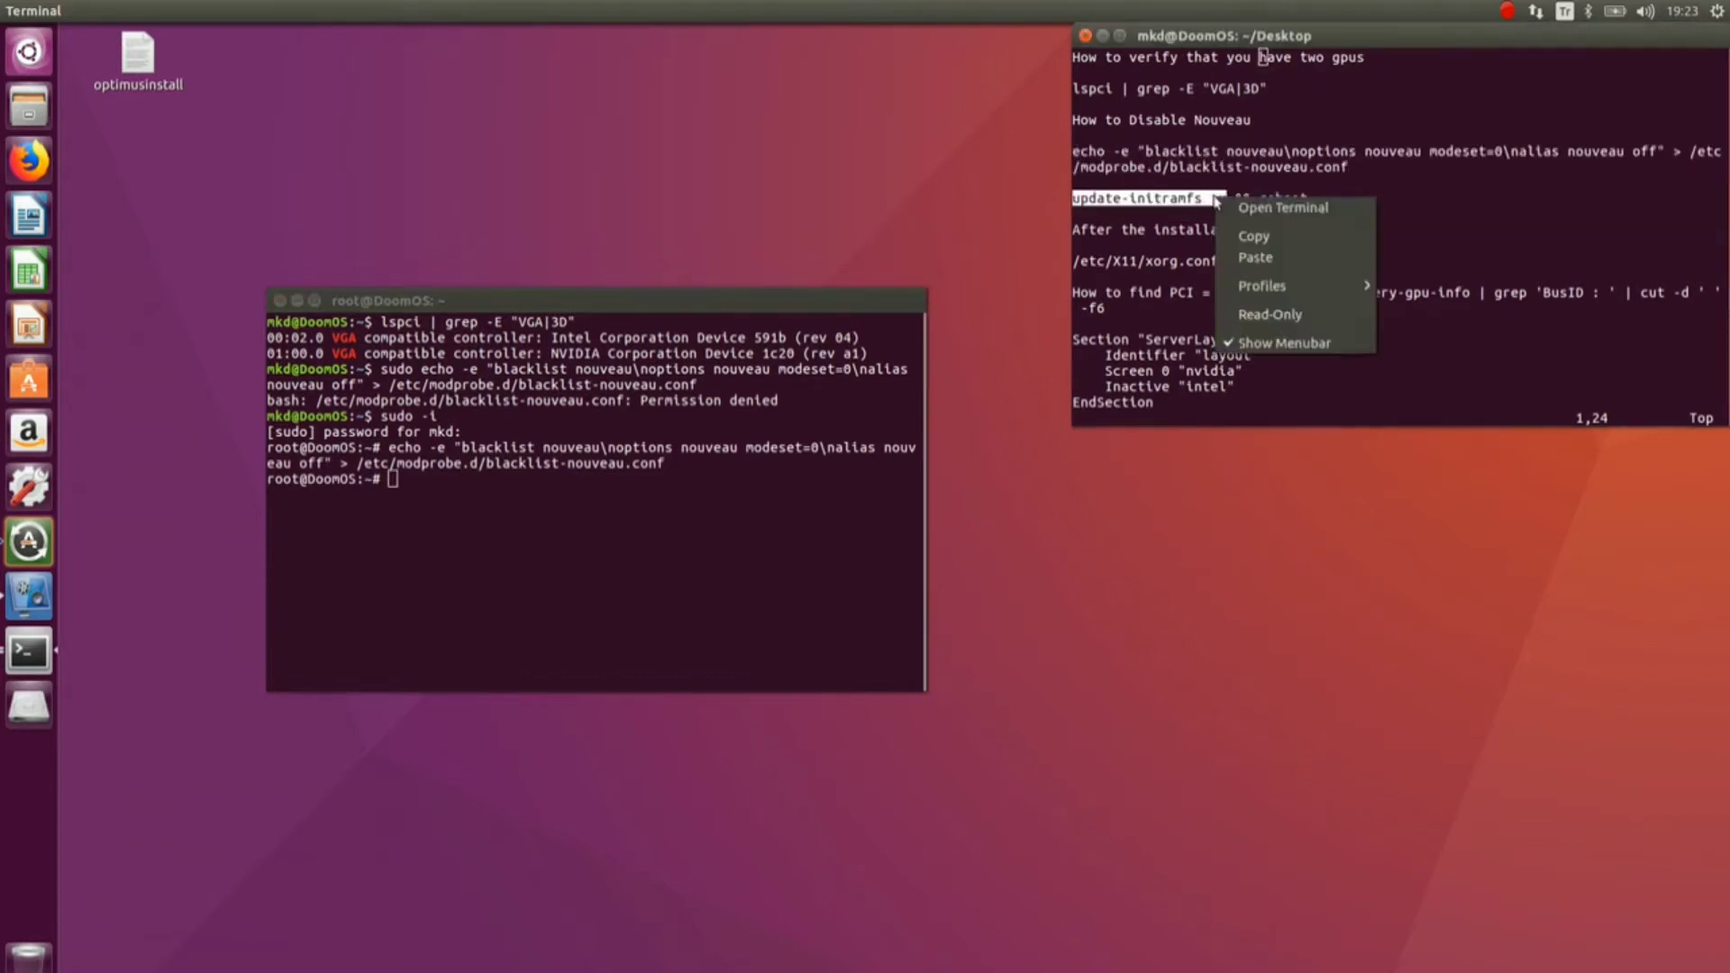
click(1252, 236)
click(579, 496)
right_click(580, 496)
click(613, 553)
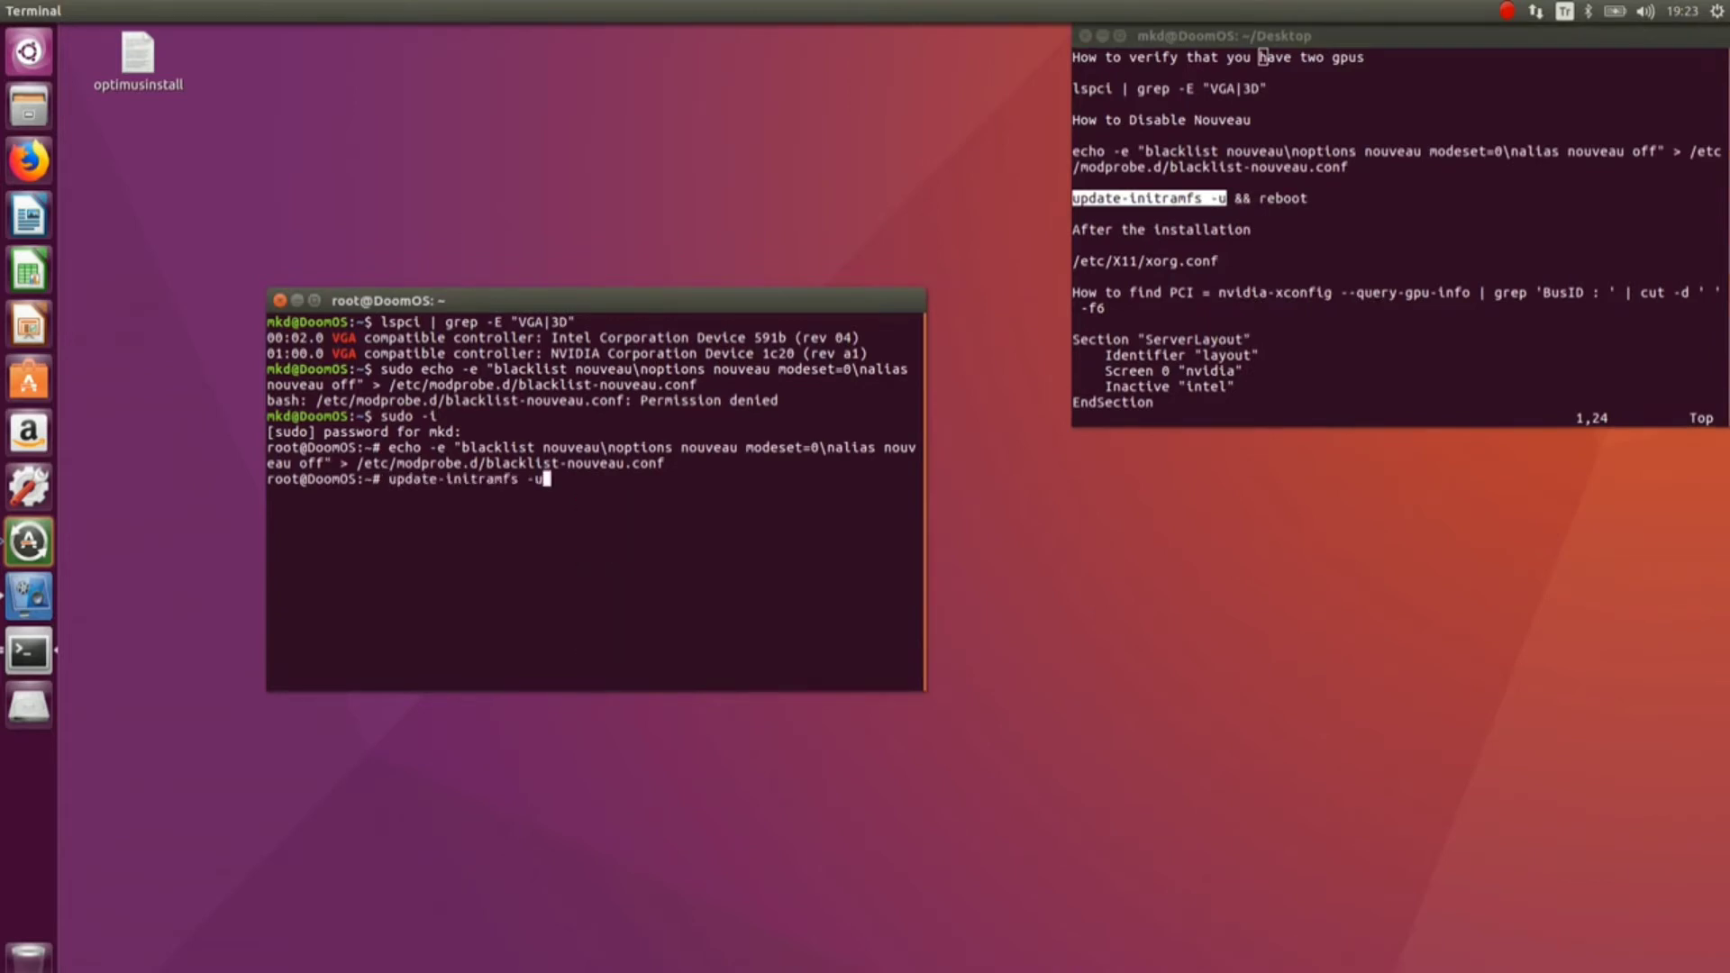
key(Return)
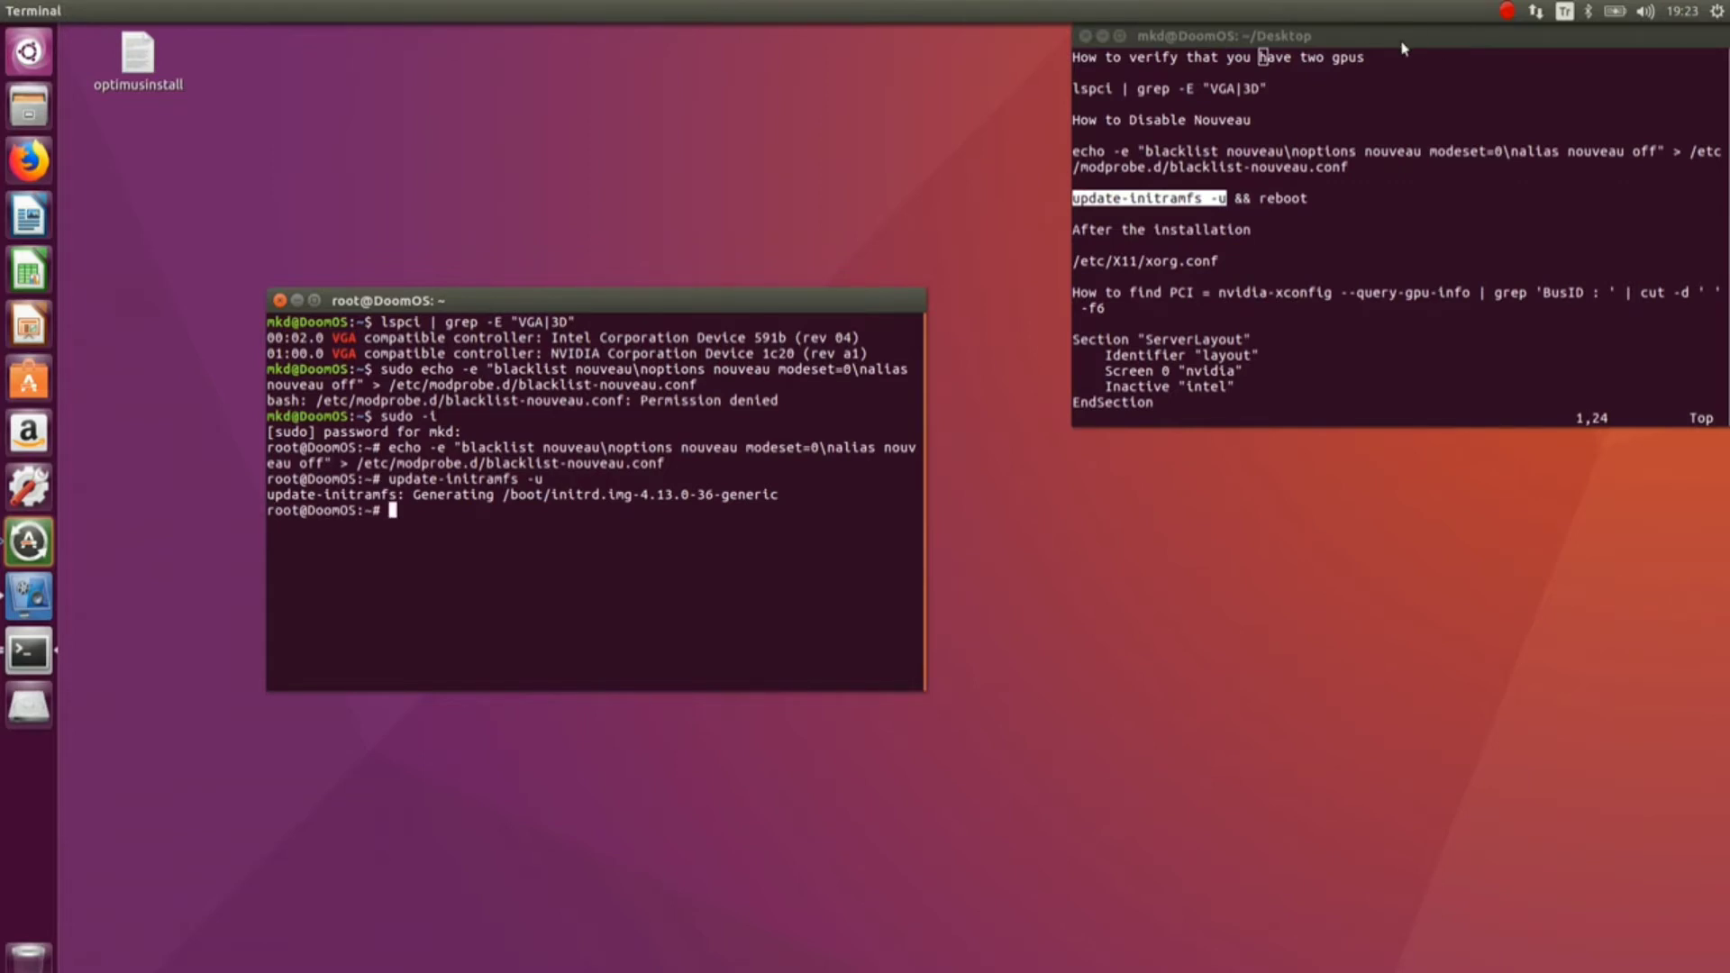
Reboot the machine, then open Software & Updates from System Settings
text(reboot)
click(1507, 11)
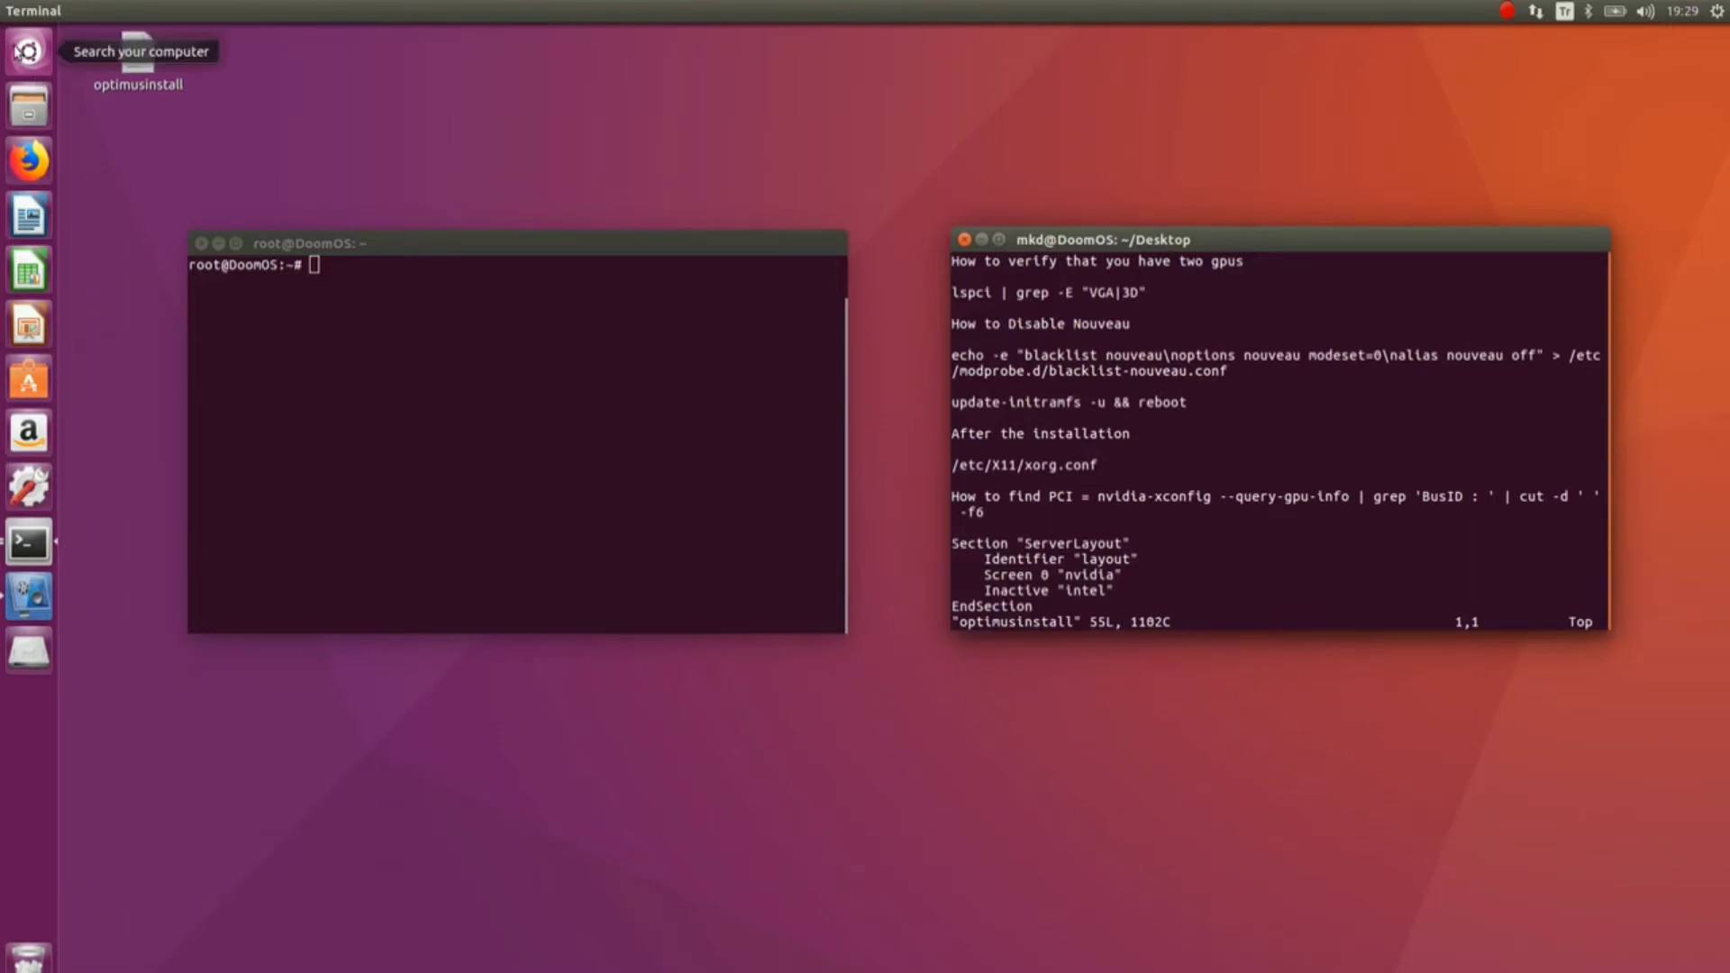
click(29, 488)
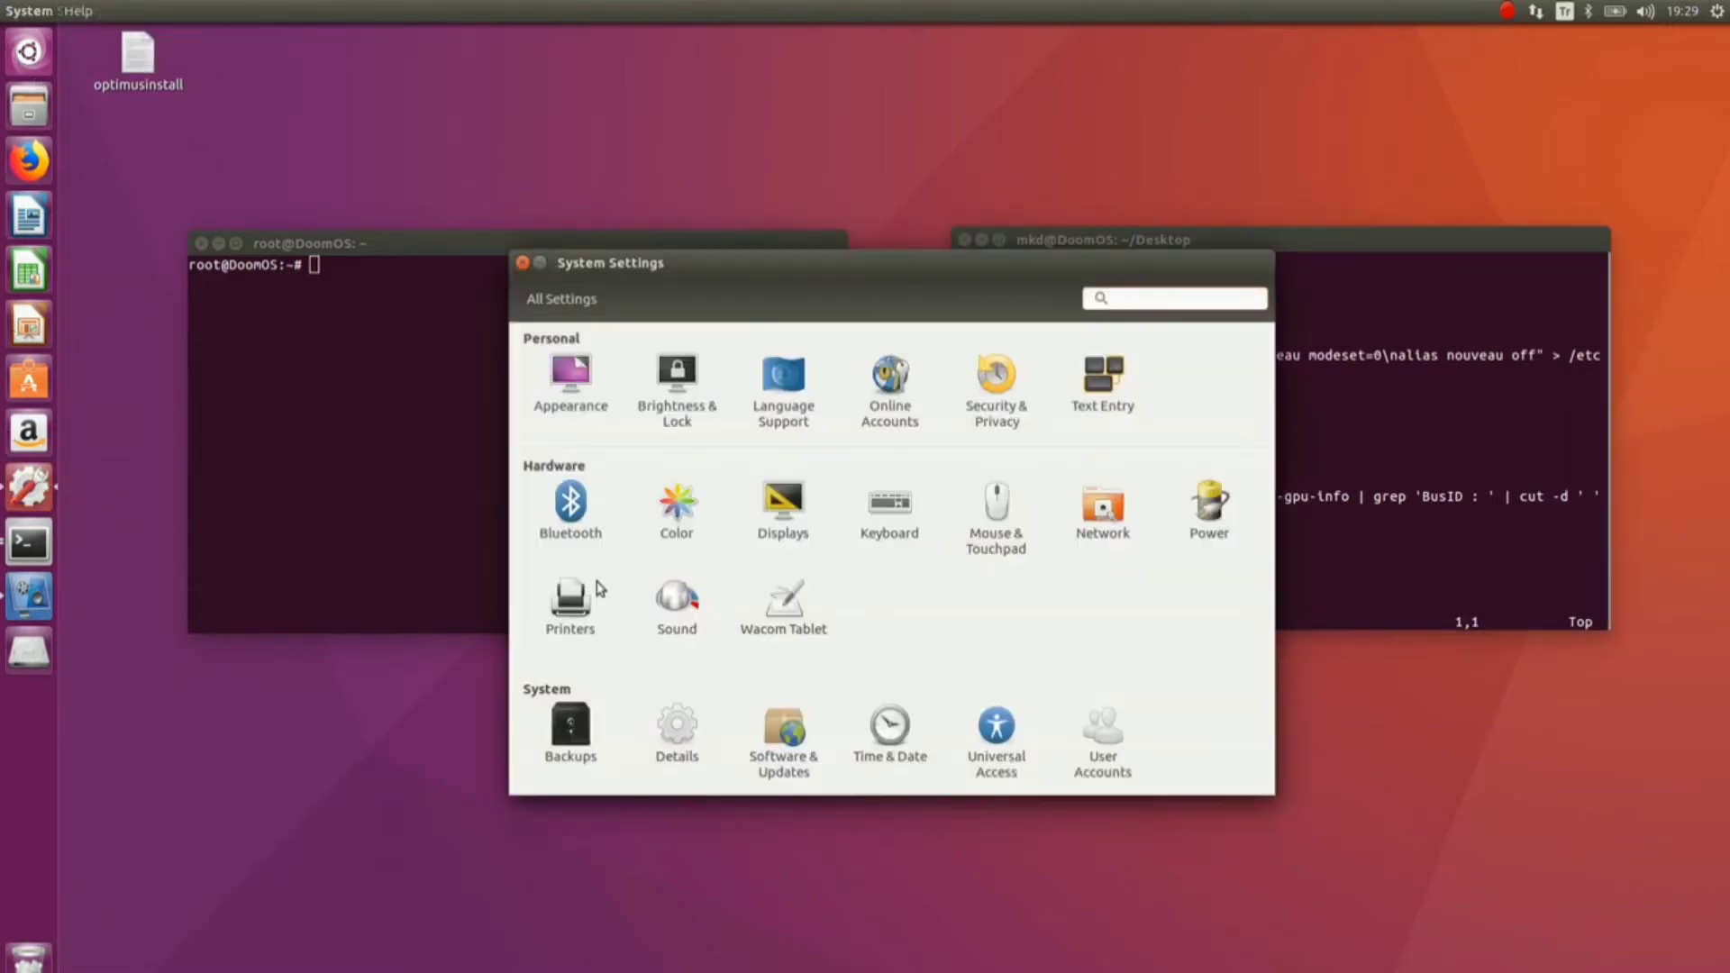
click(791, 730)
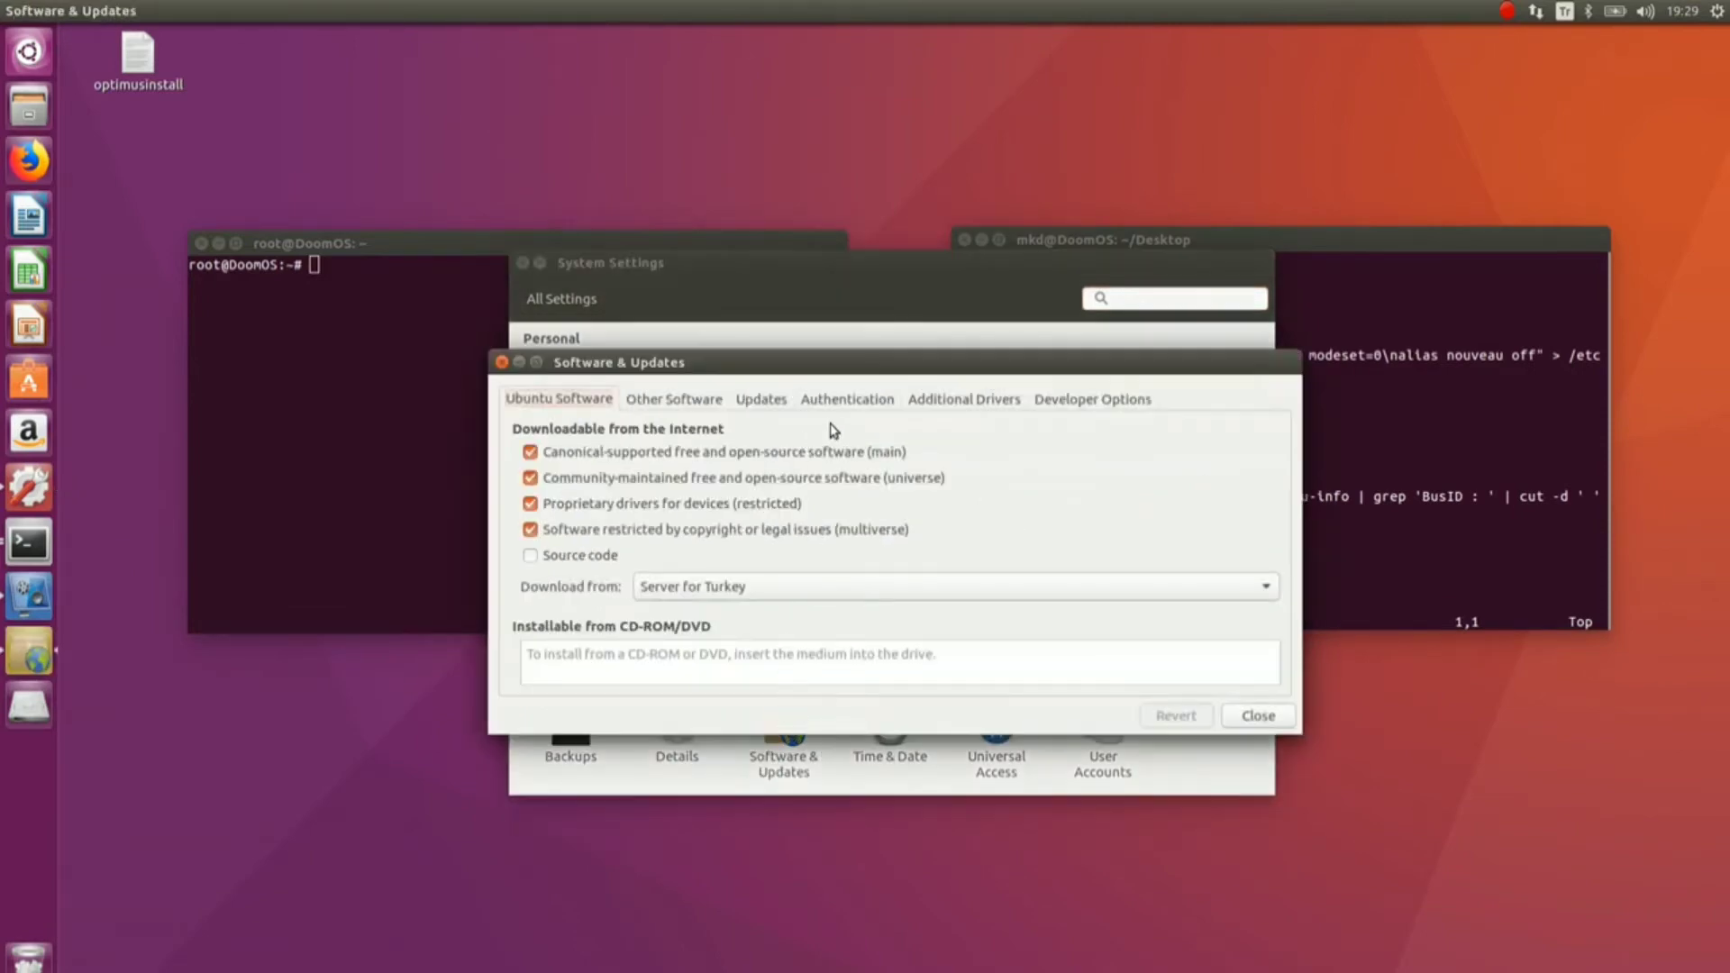
In Additional Drivers, select the NVIDIA binary driver 384.111 (nvidia-384) and apply the change
click(933, 405)
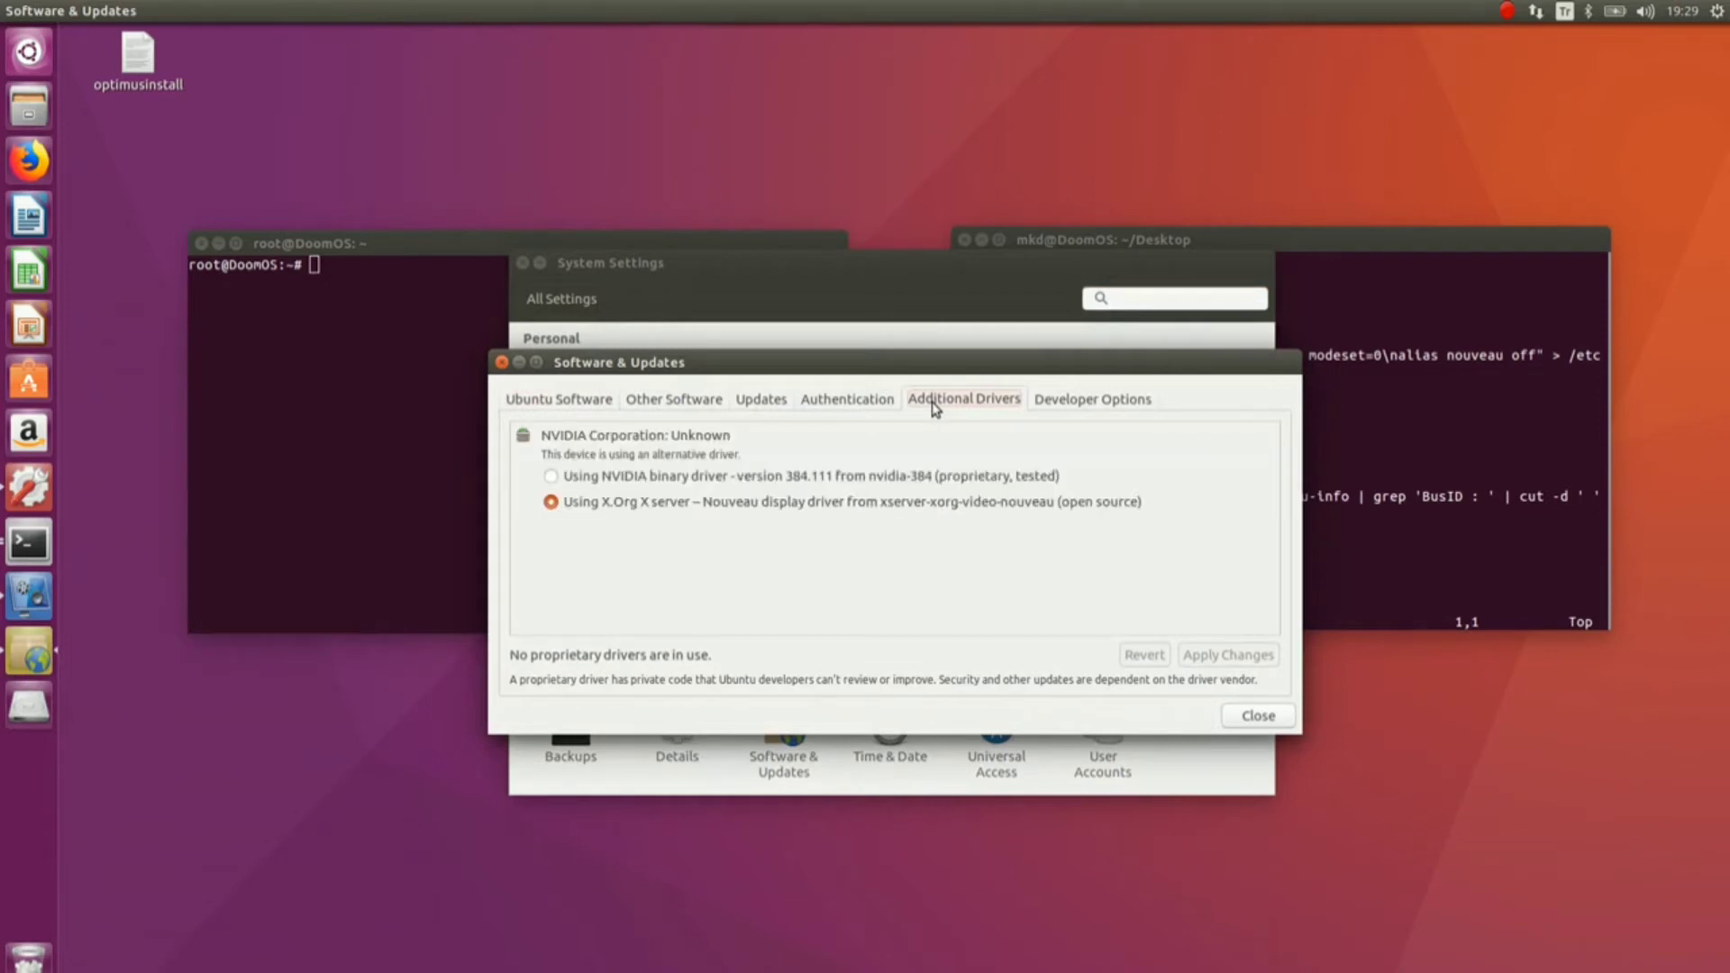
click(550, 477)
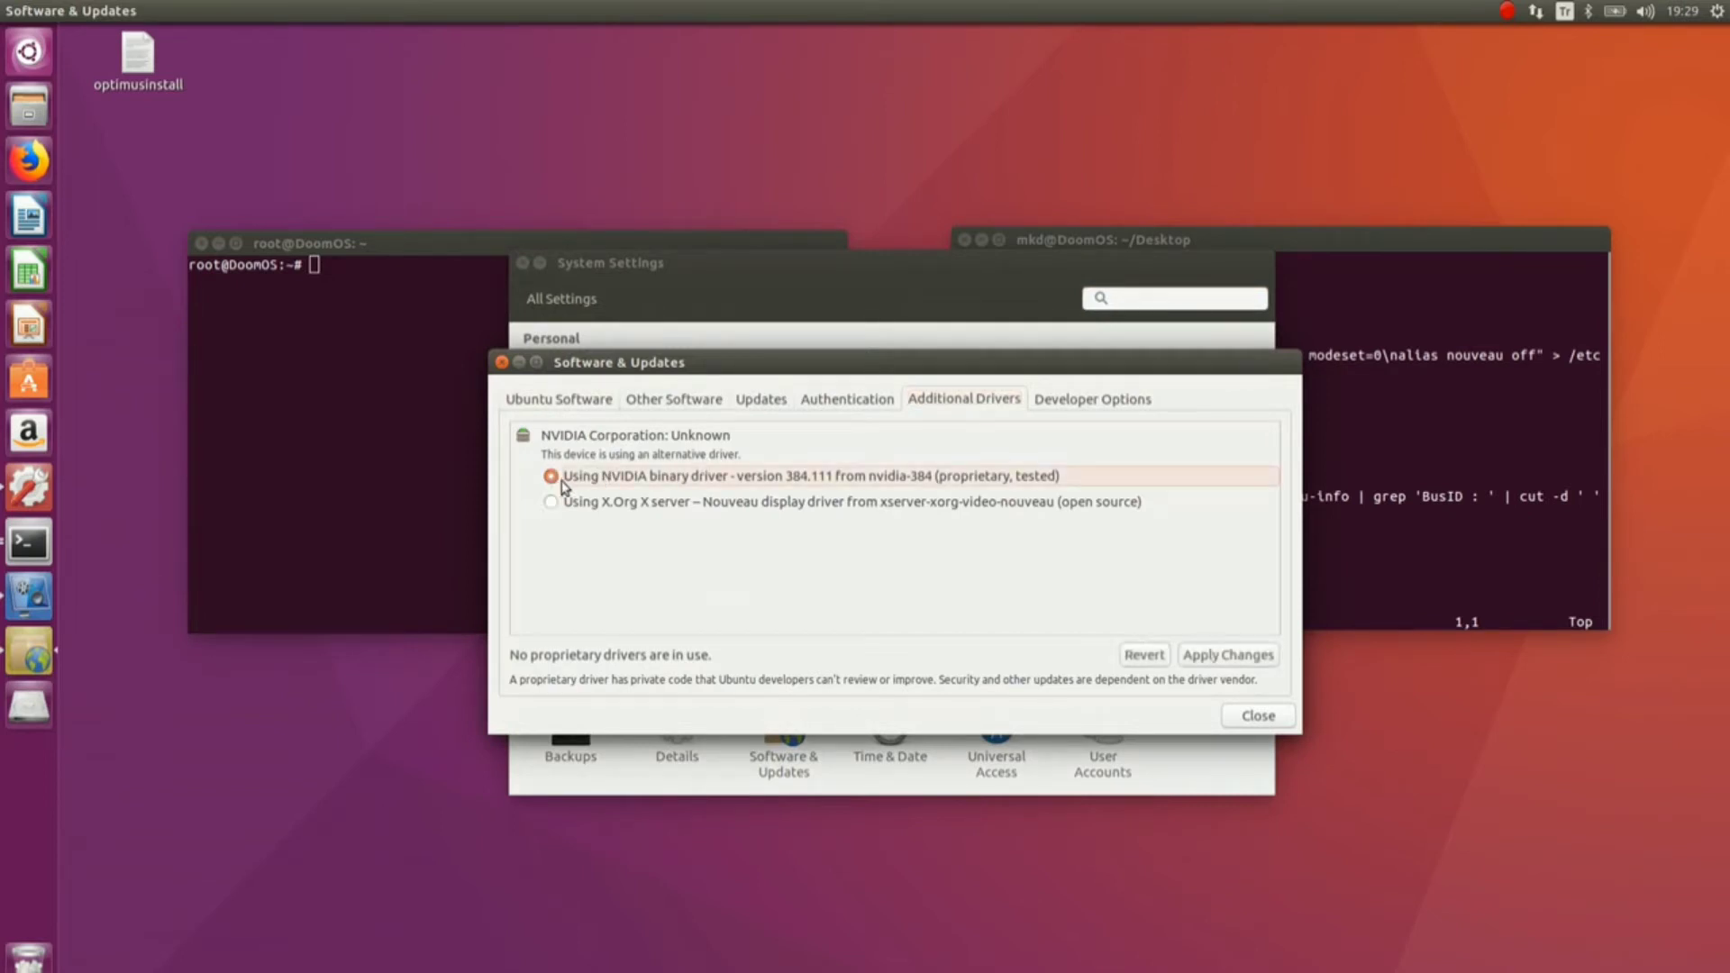
click(1225, 658)
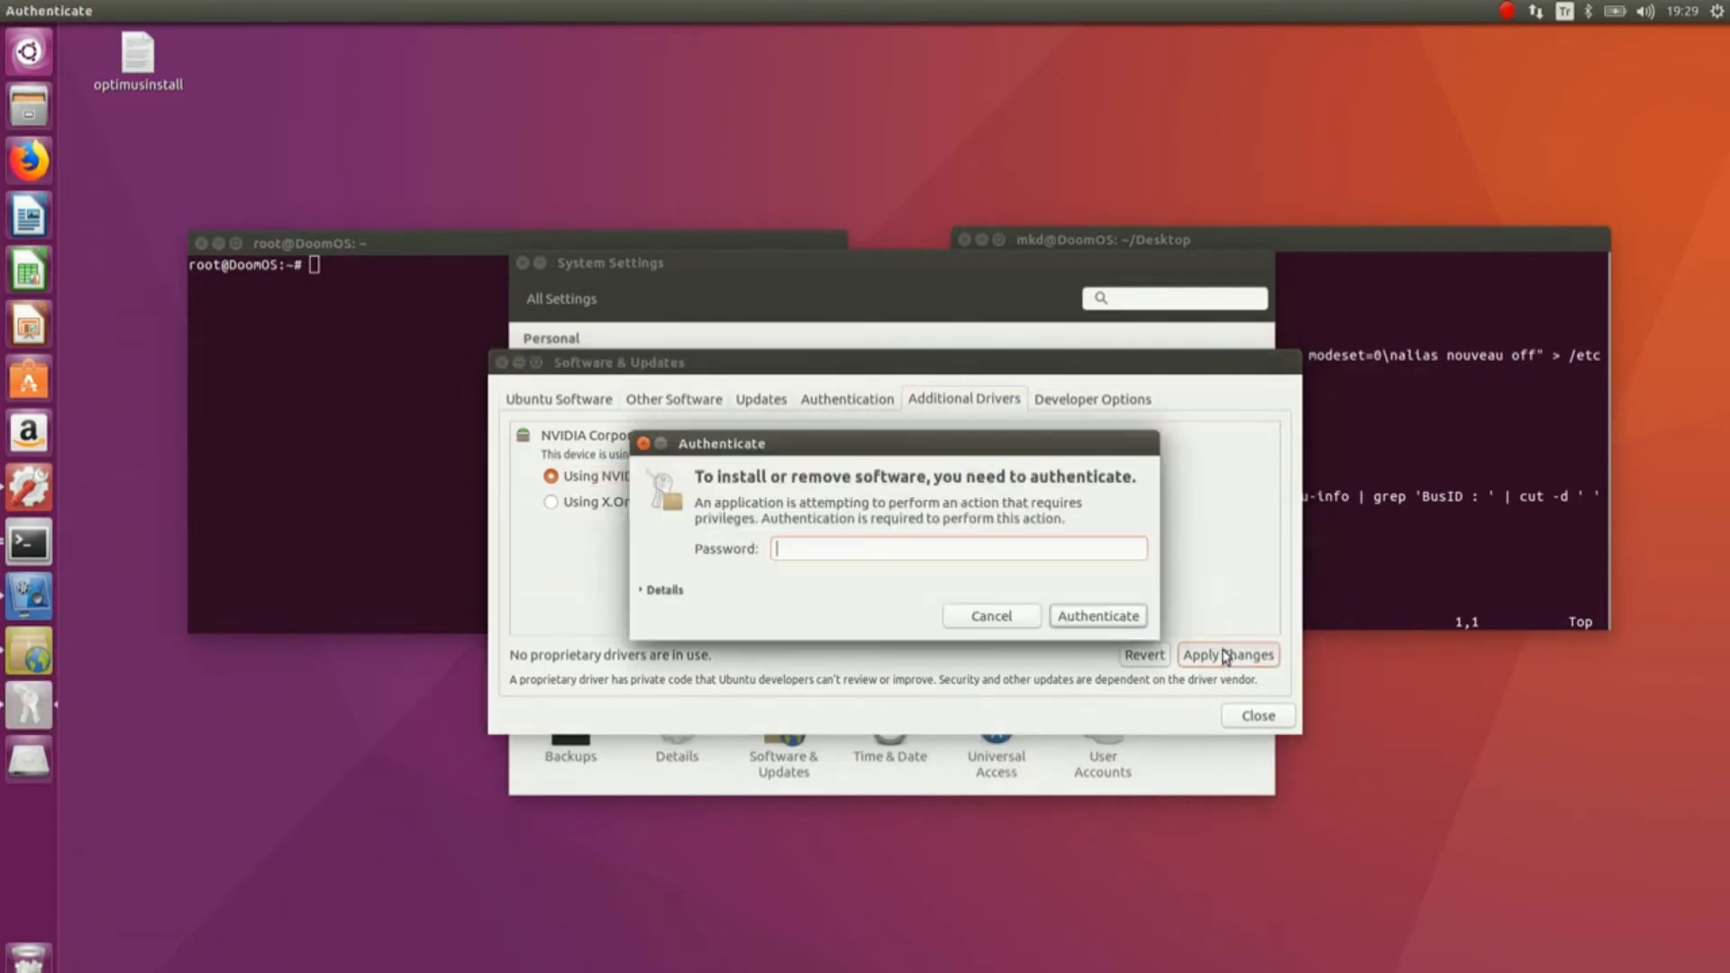
key(Caps_Lock)
Authenticate with the account password to install nvidia-384, then close Software & Updates
text(•••••••••)
click(1120, 621)
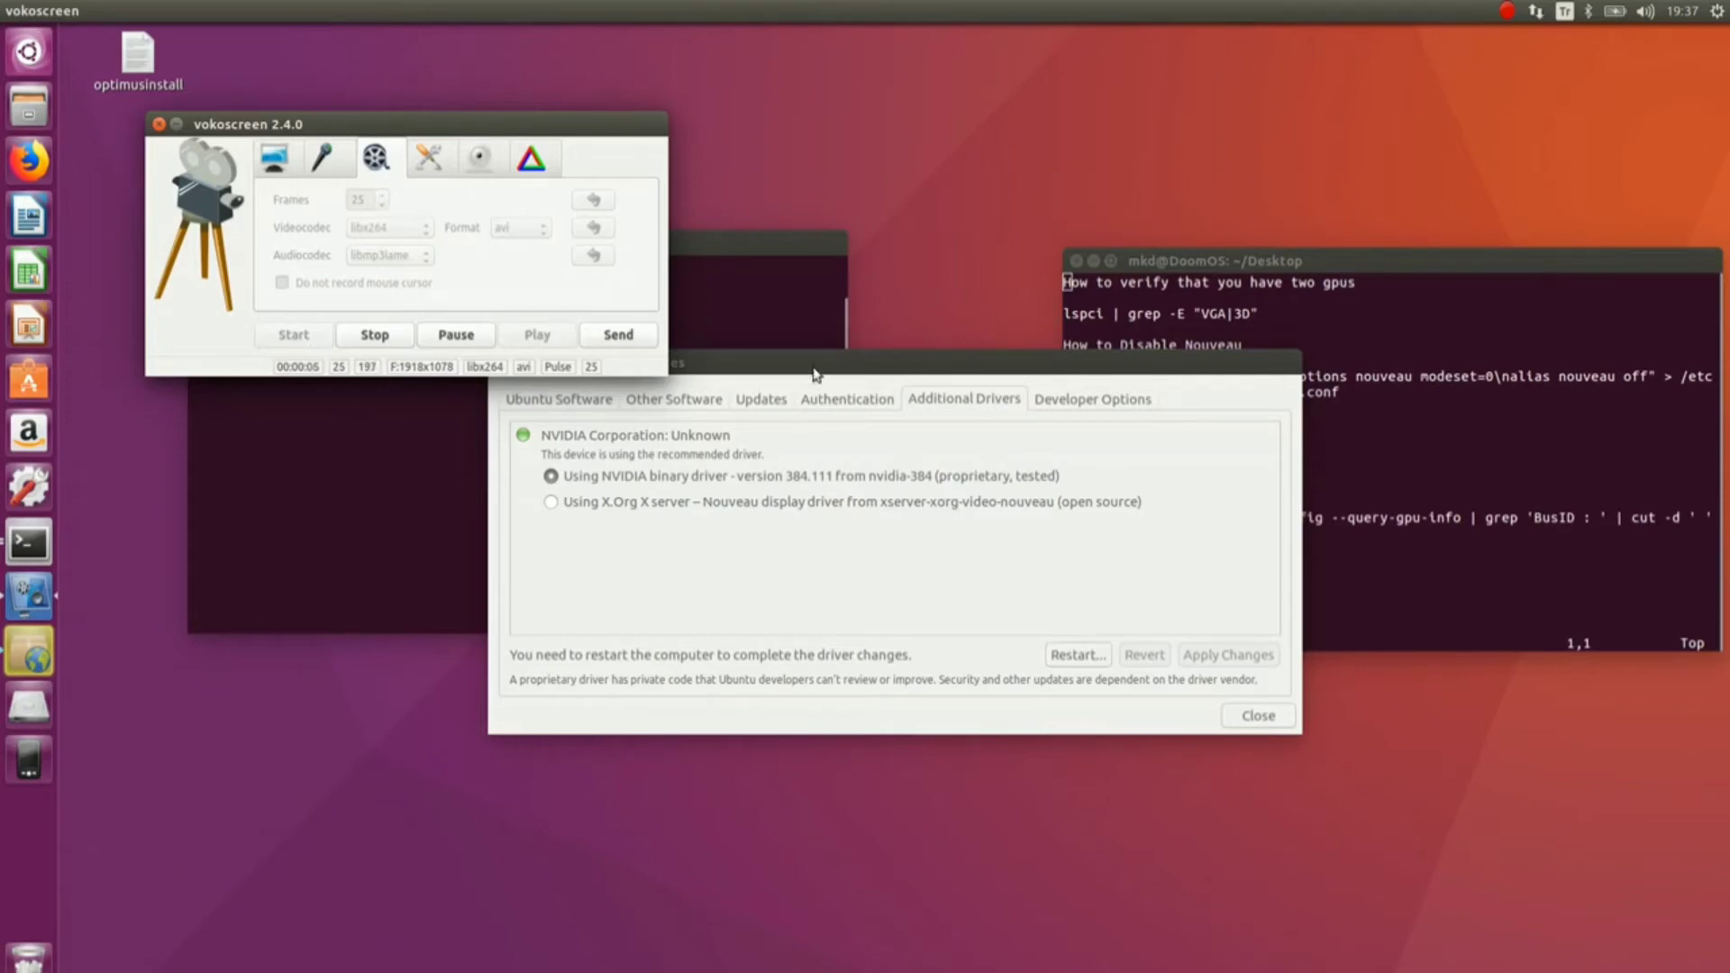
drag(814, 365, 906, 393)
click(593, 391)
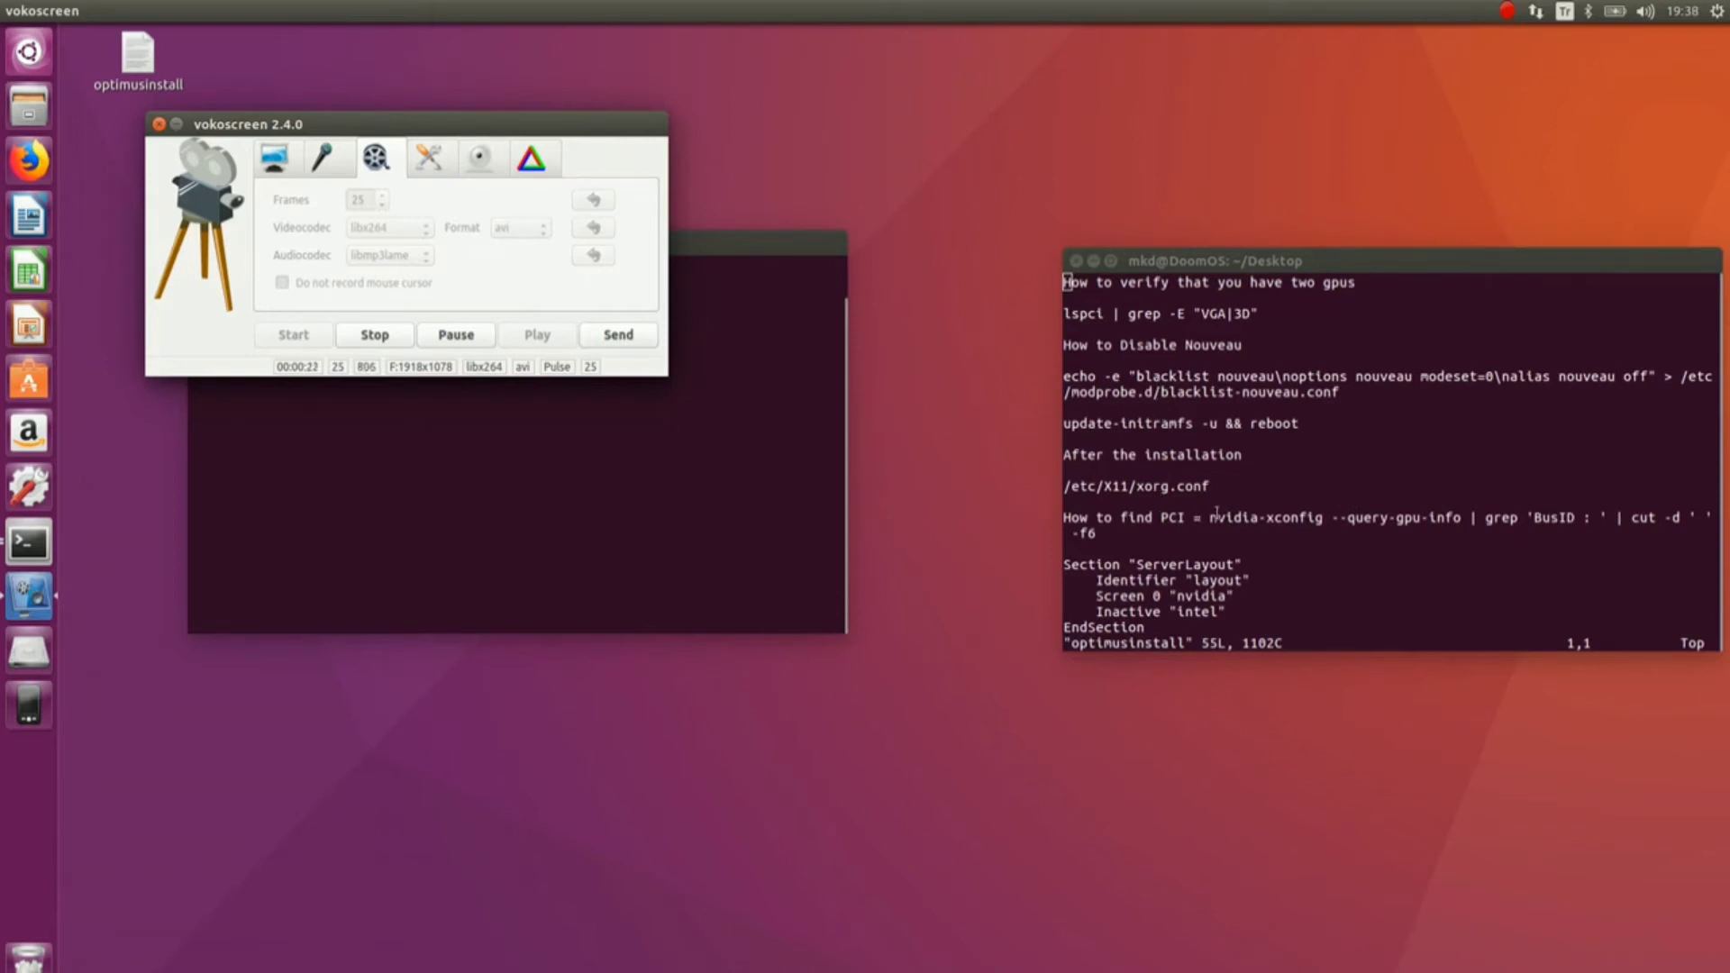
Copy the nvidia-xconfig BusID query from the notes and run it in the root terminal
drag(1210, 517, 1214, 538)
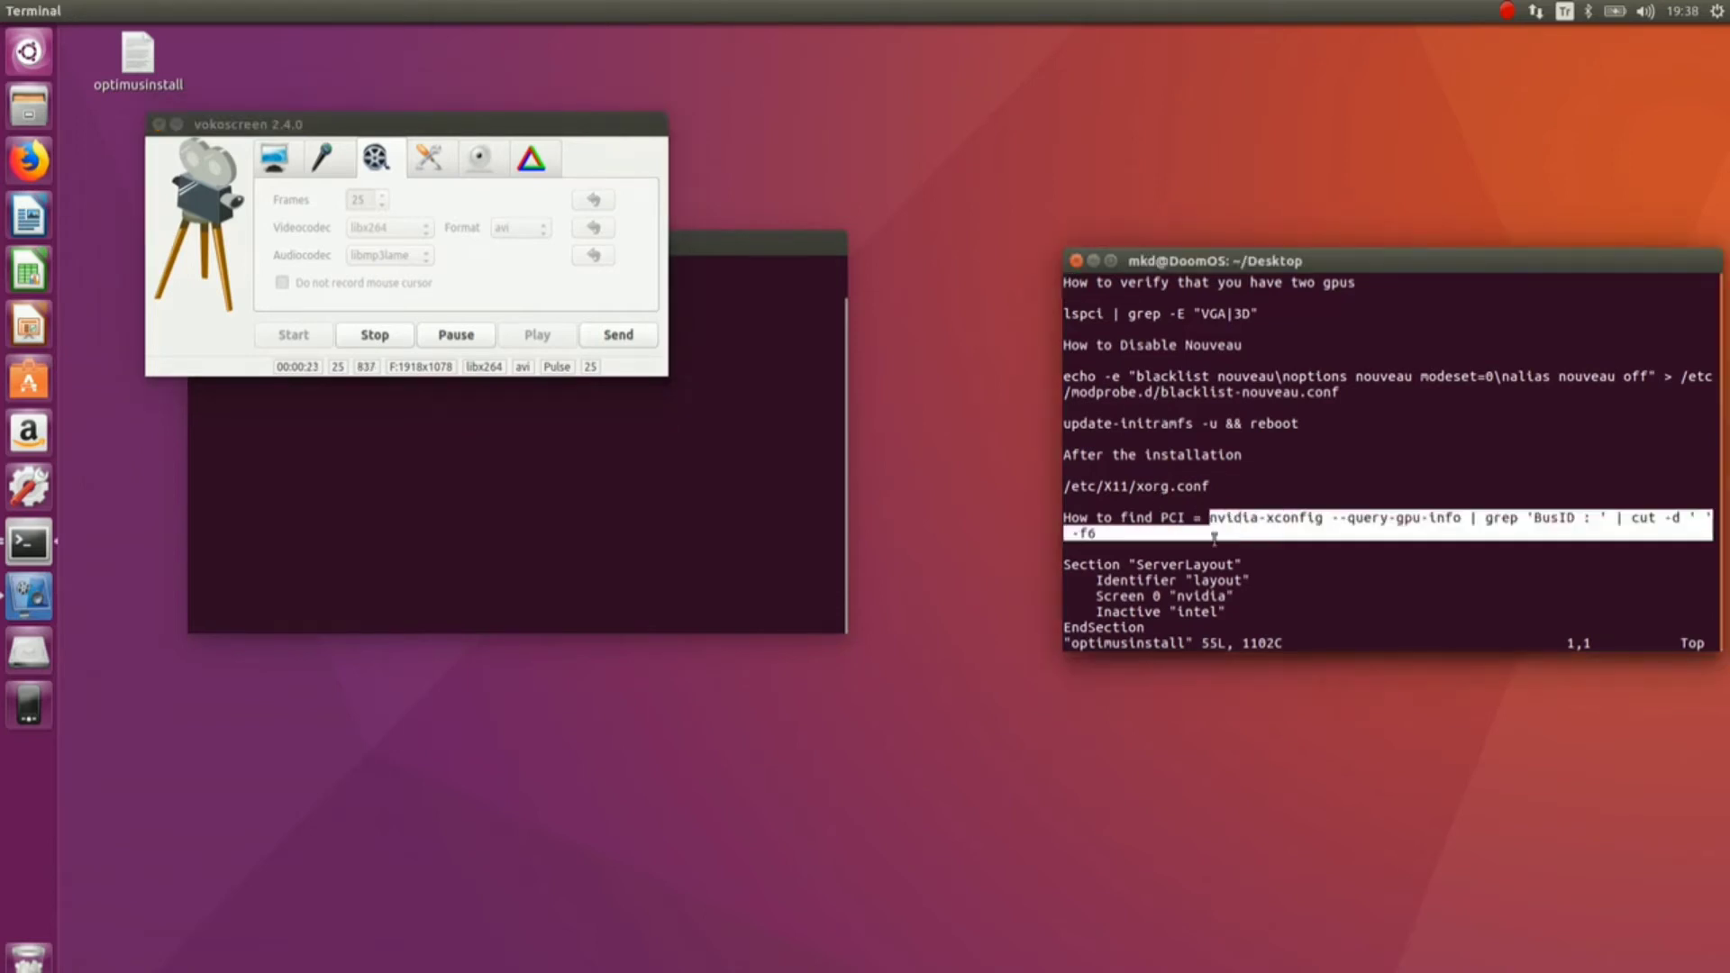
right_click(1097, 539)
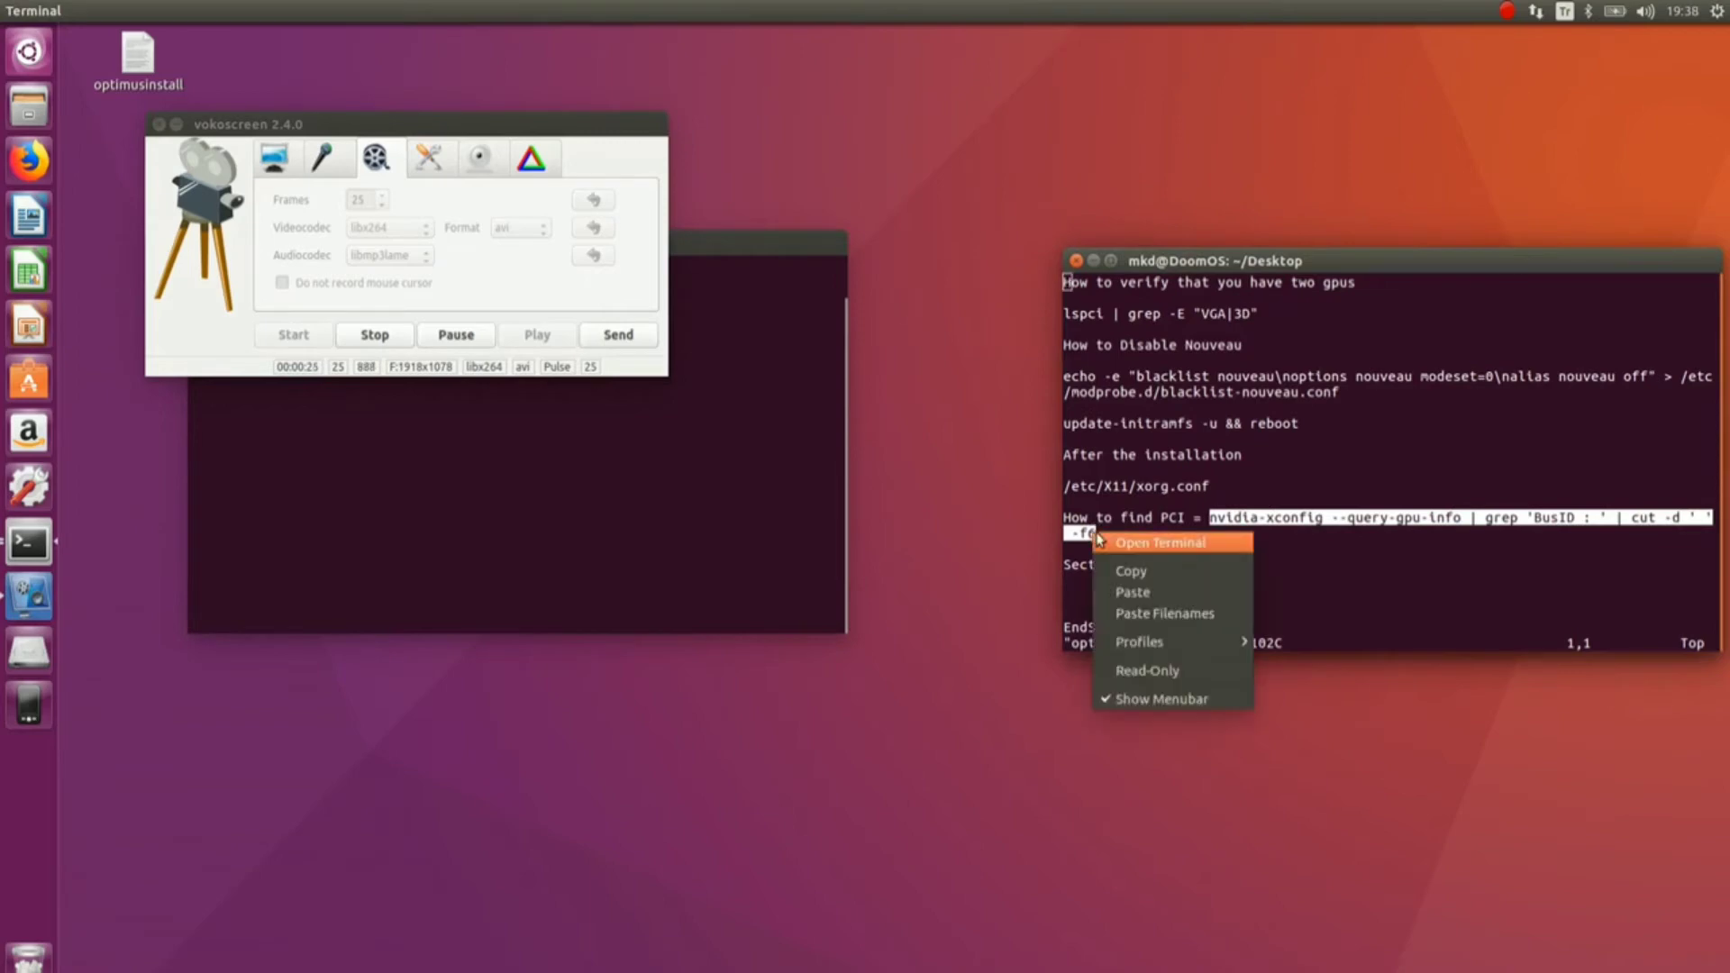
click(1128, 571)
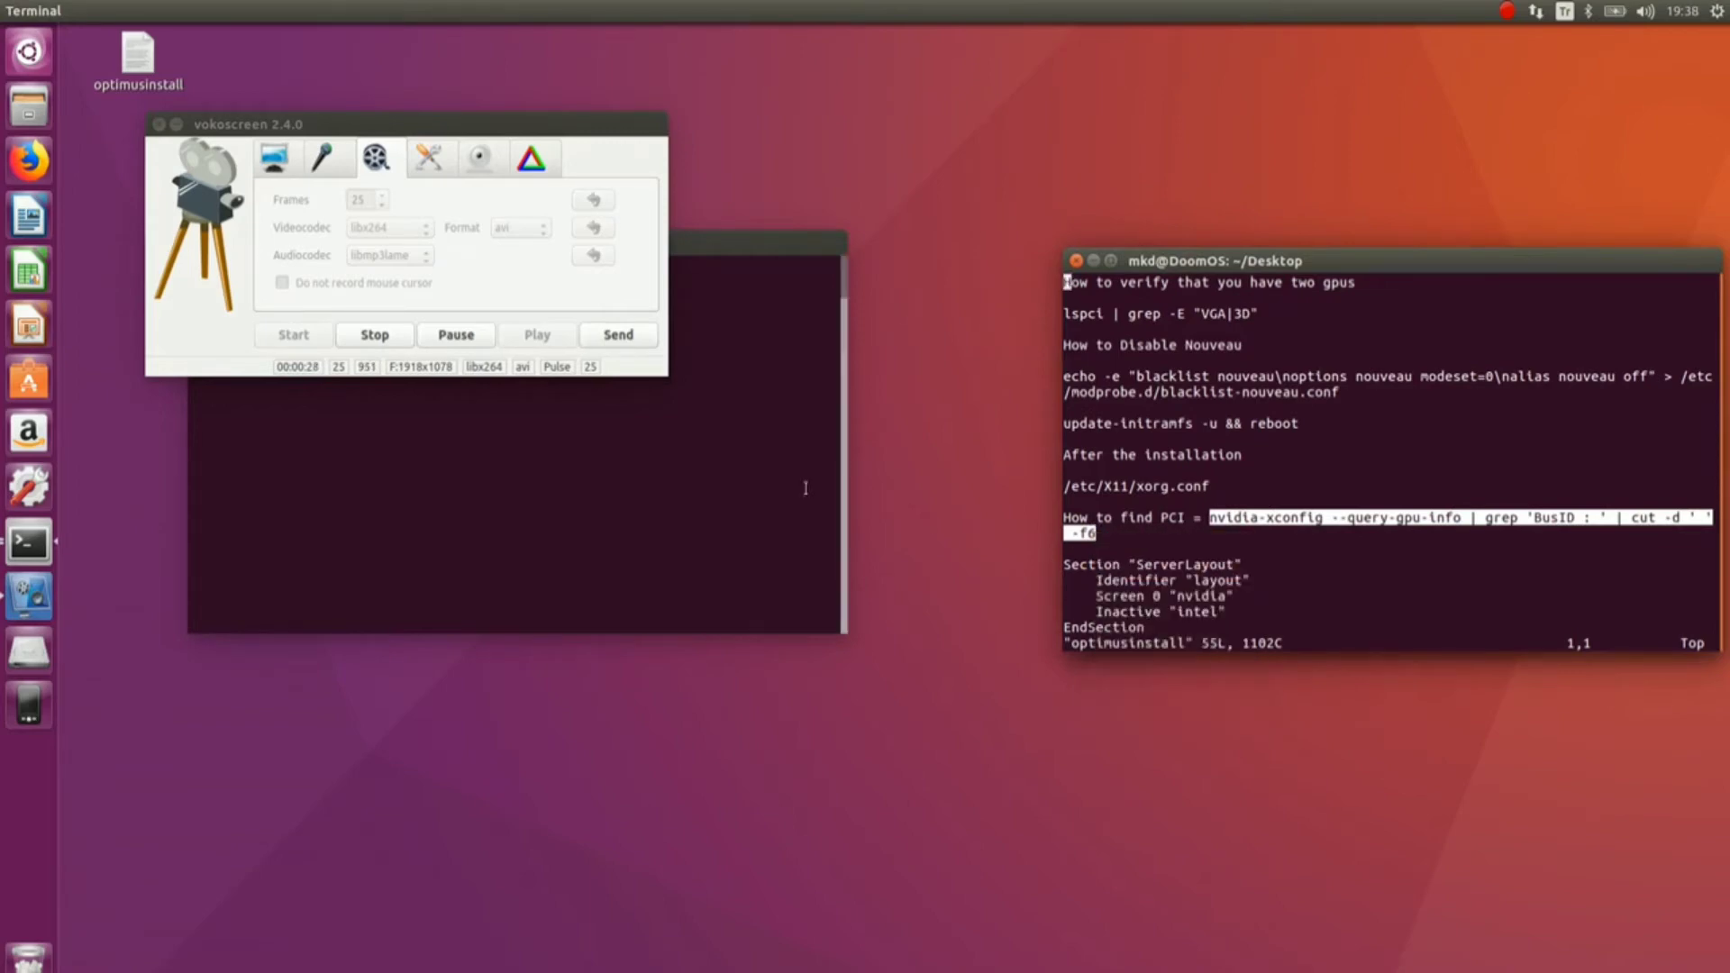
click(544, 297)
right_click(544, 297)
click(581, 350)
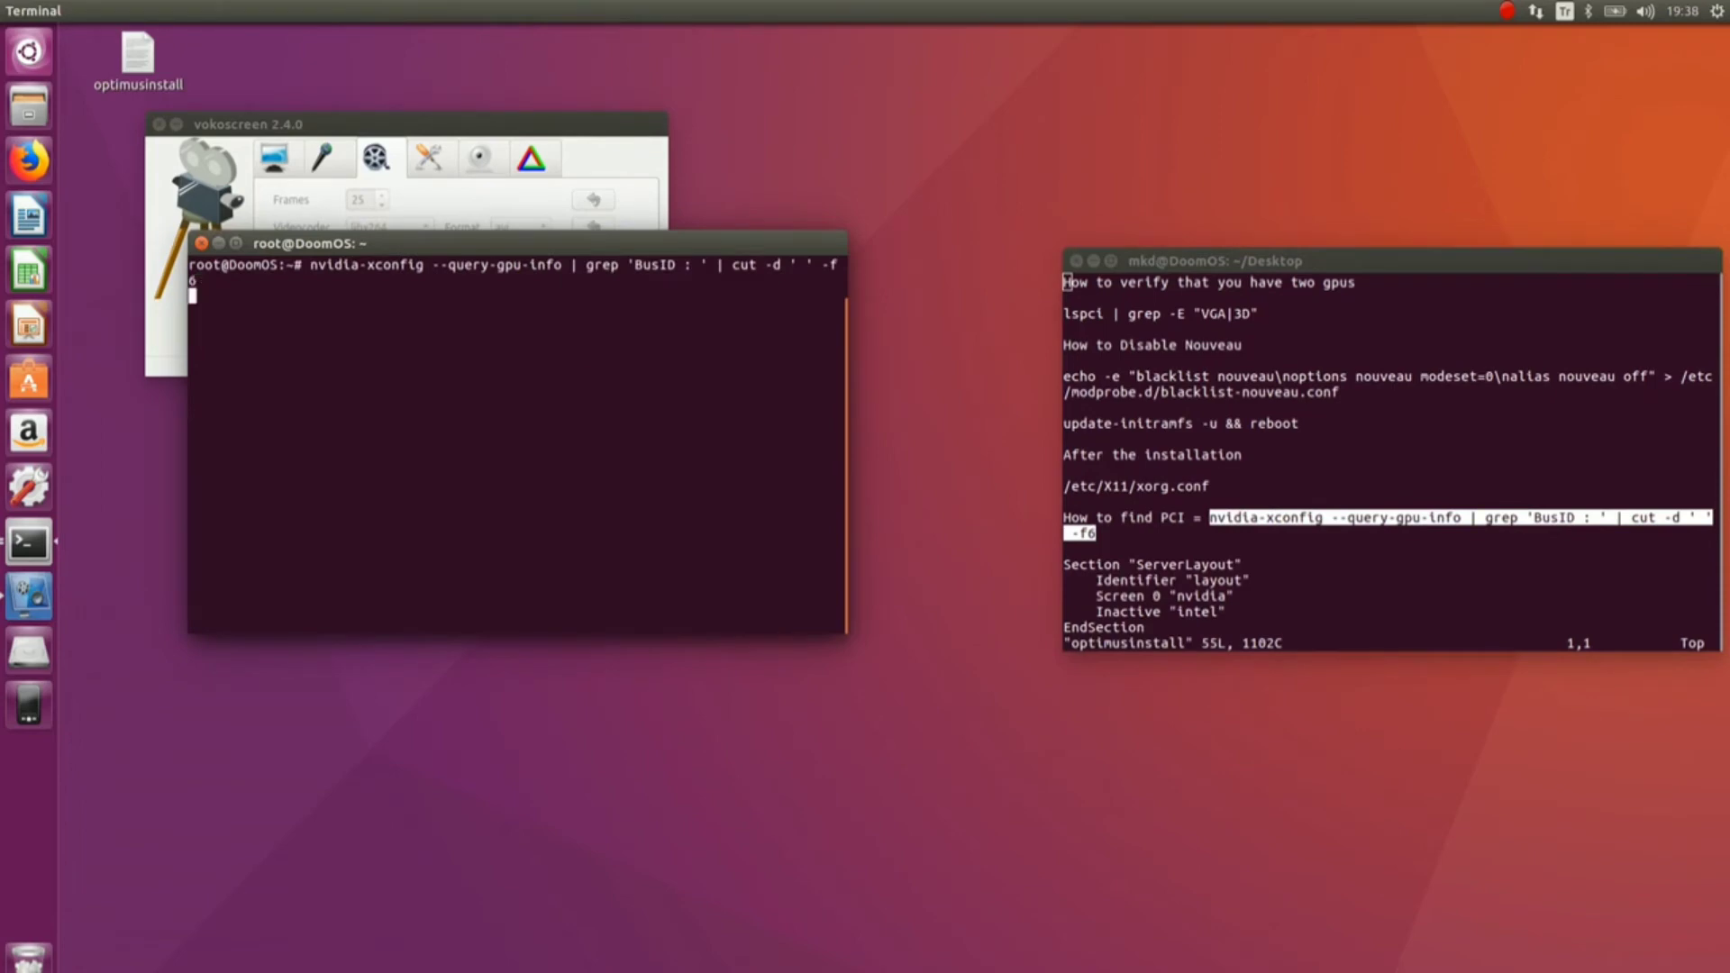
key(Return)
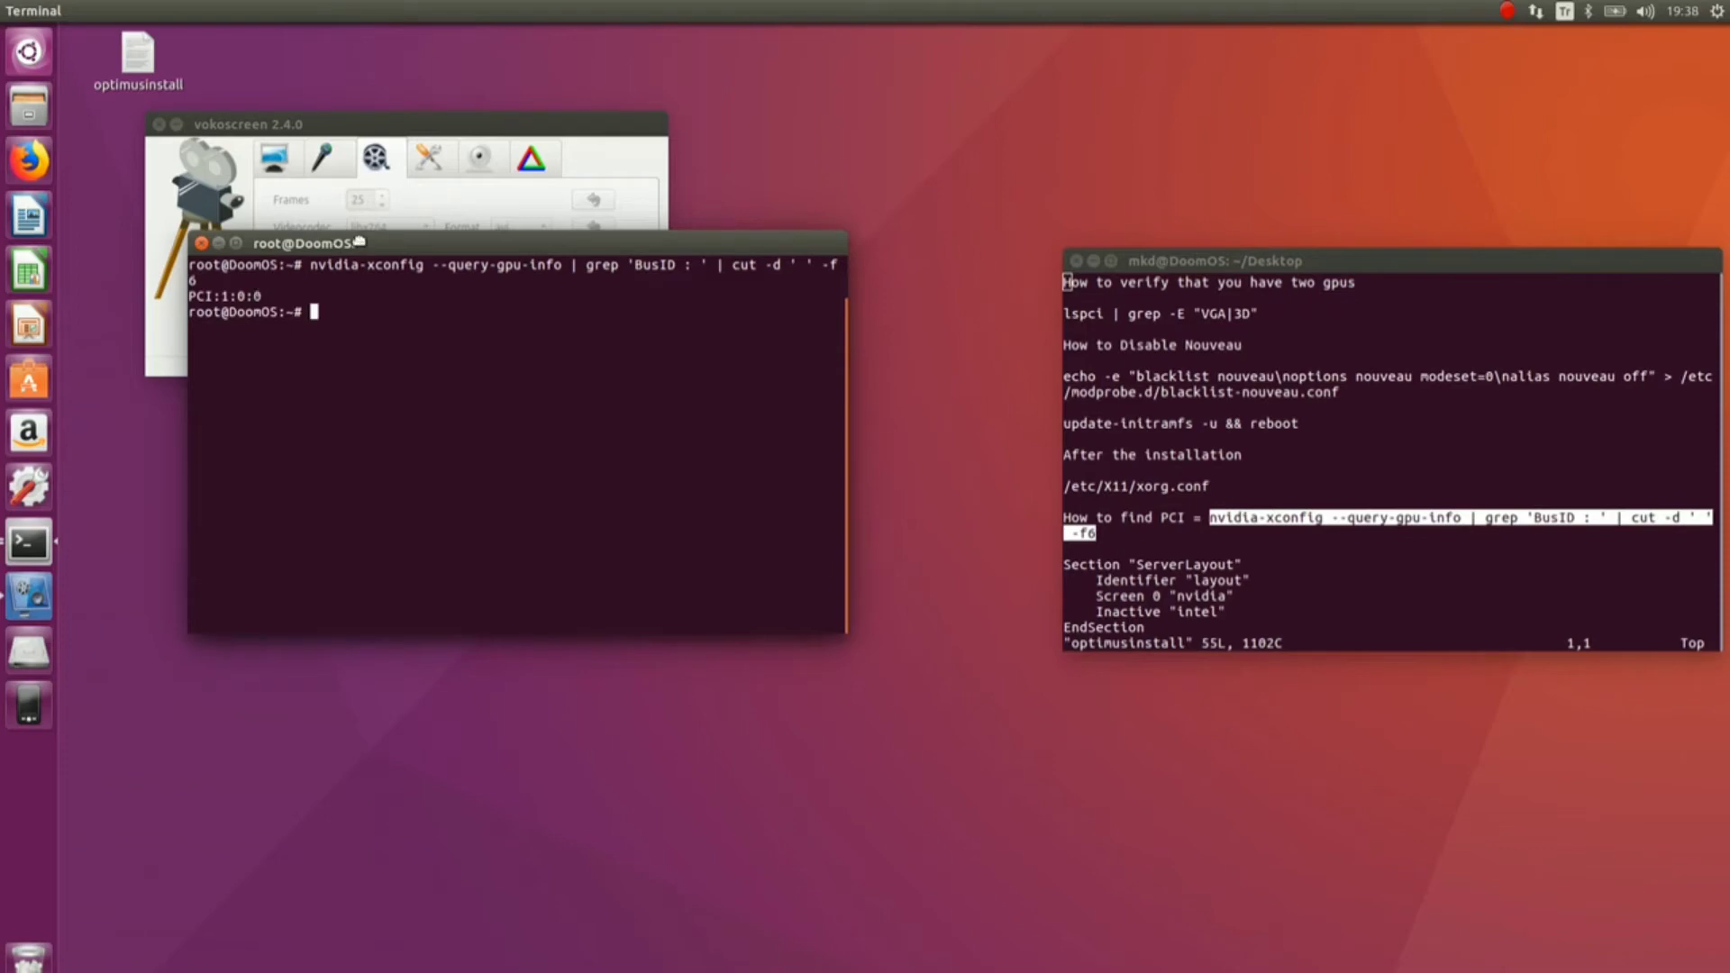
Copy the returned bus ID PCI:1:0:0 and paste it into a new scratch terminal
drag(357, 243, 580, 267)
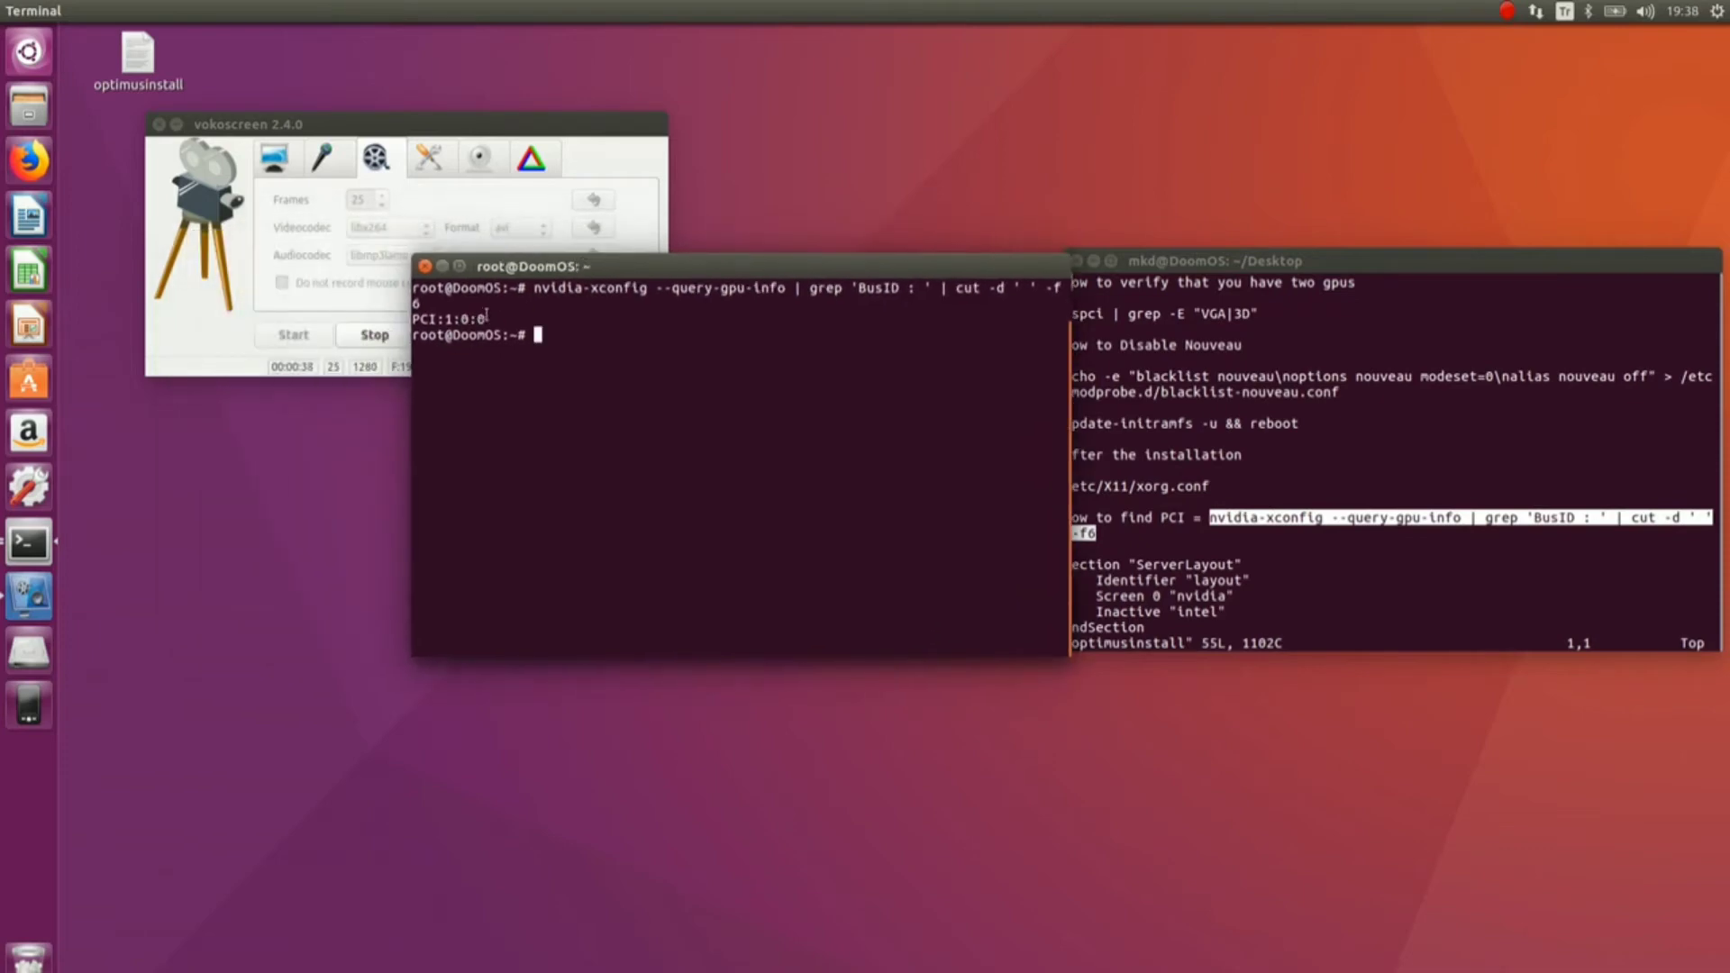
drag(487, 319, 415, 321)
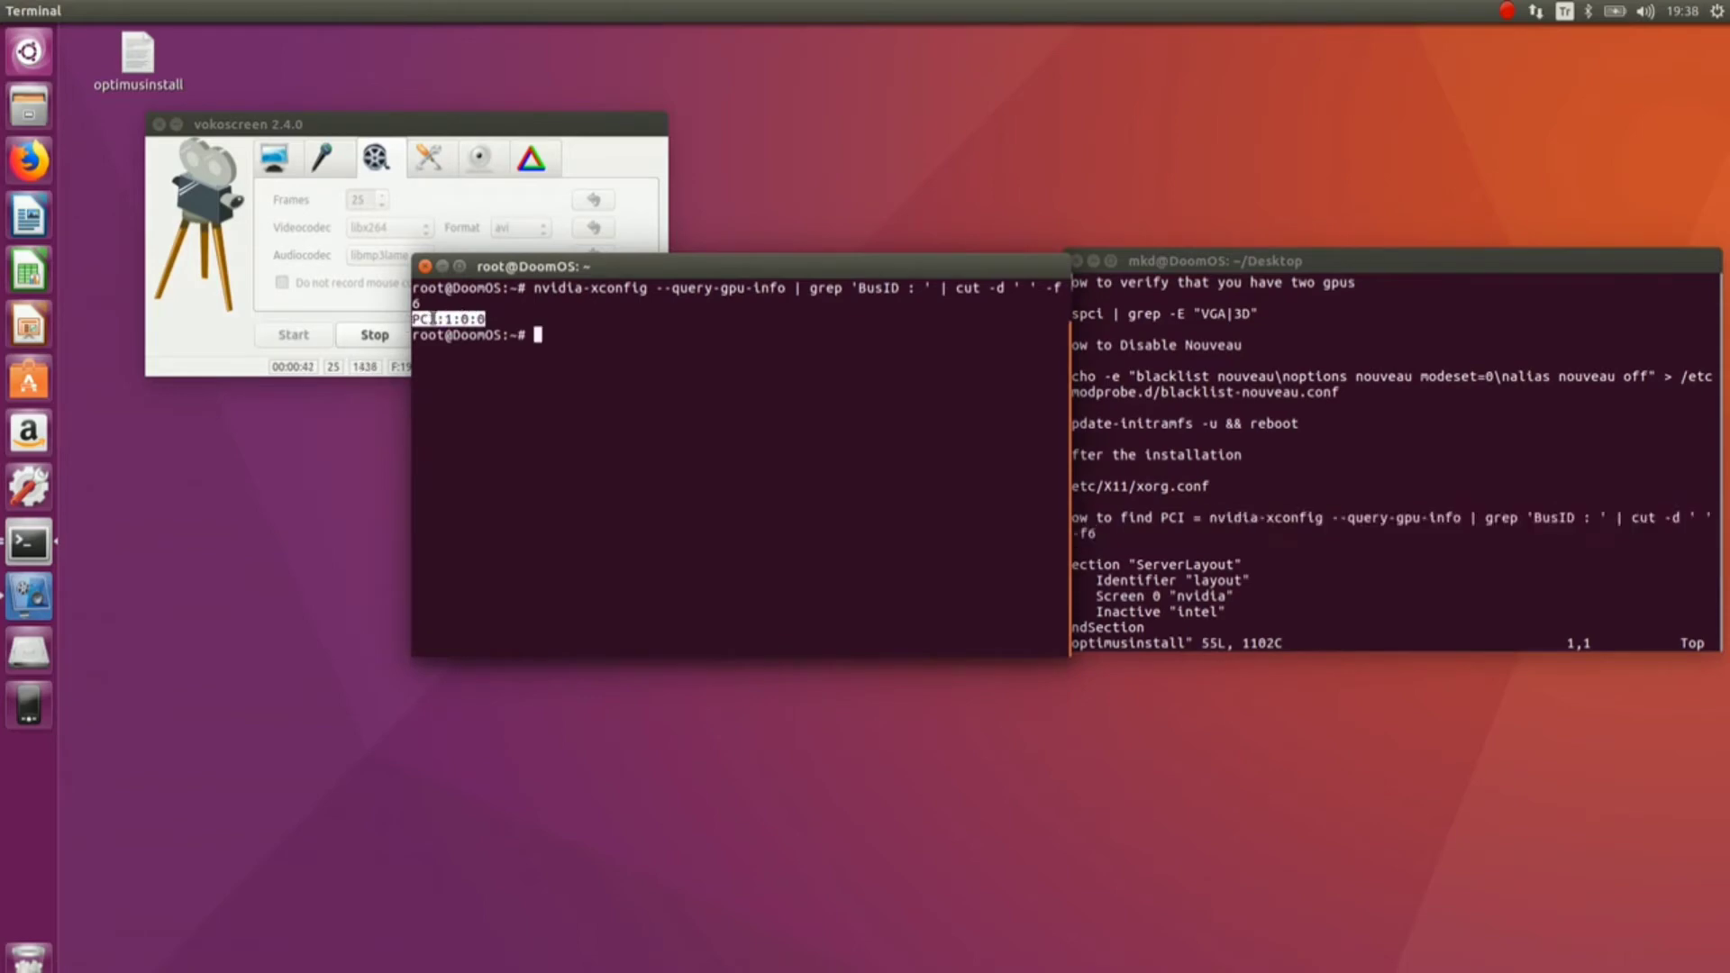
right_click(432, 319)
click(458, 356)
right_click(391, 415)
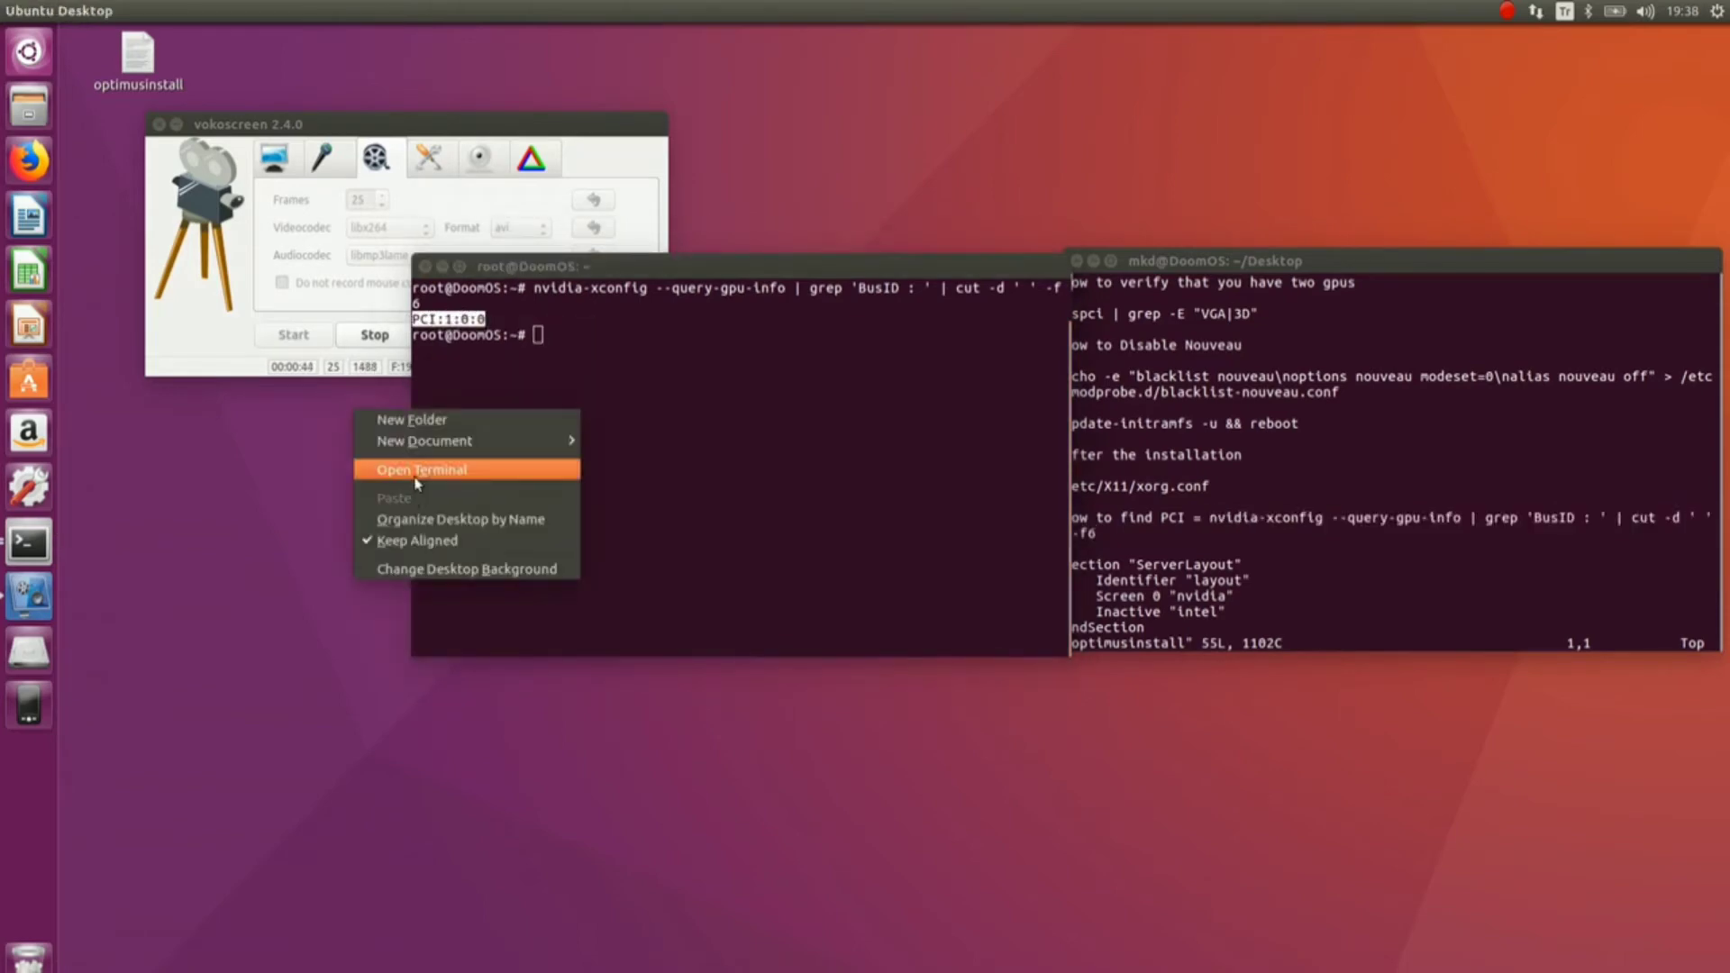
click(417, 471)
right_click(303, 633)
click(365, 708)
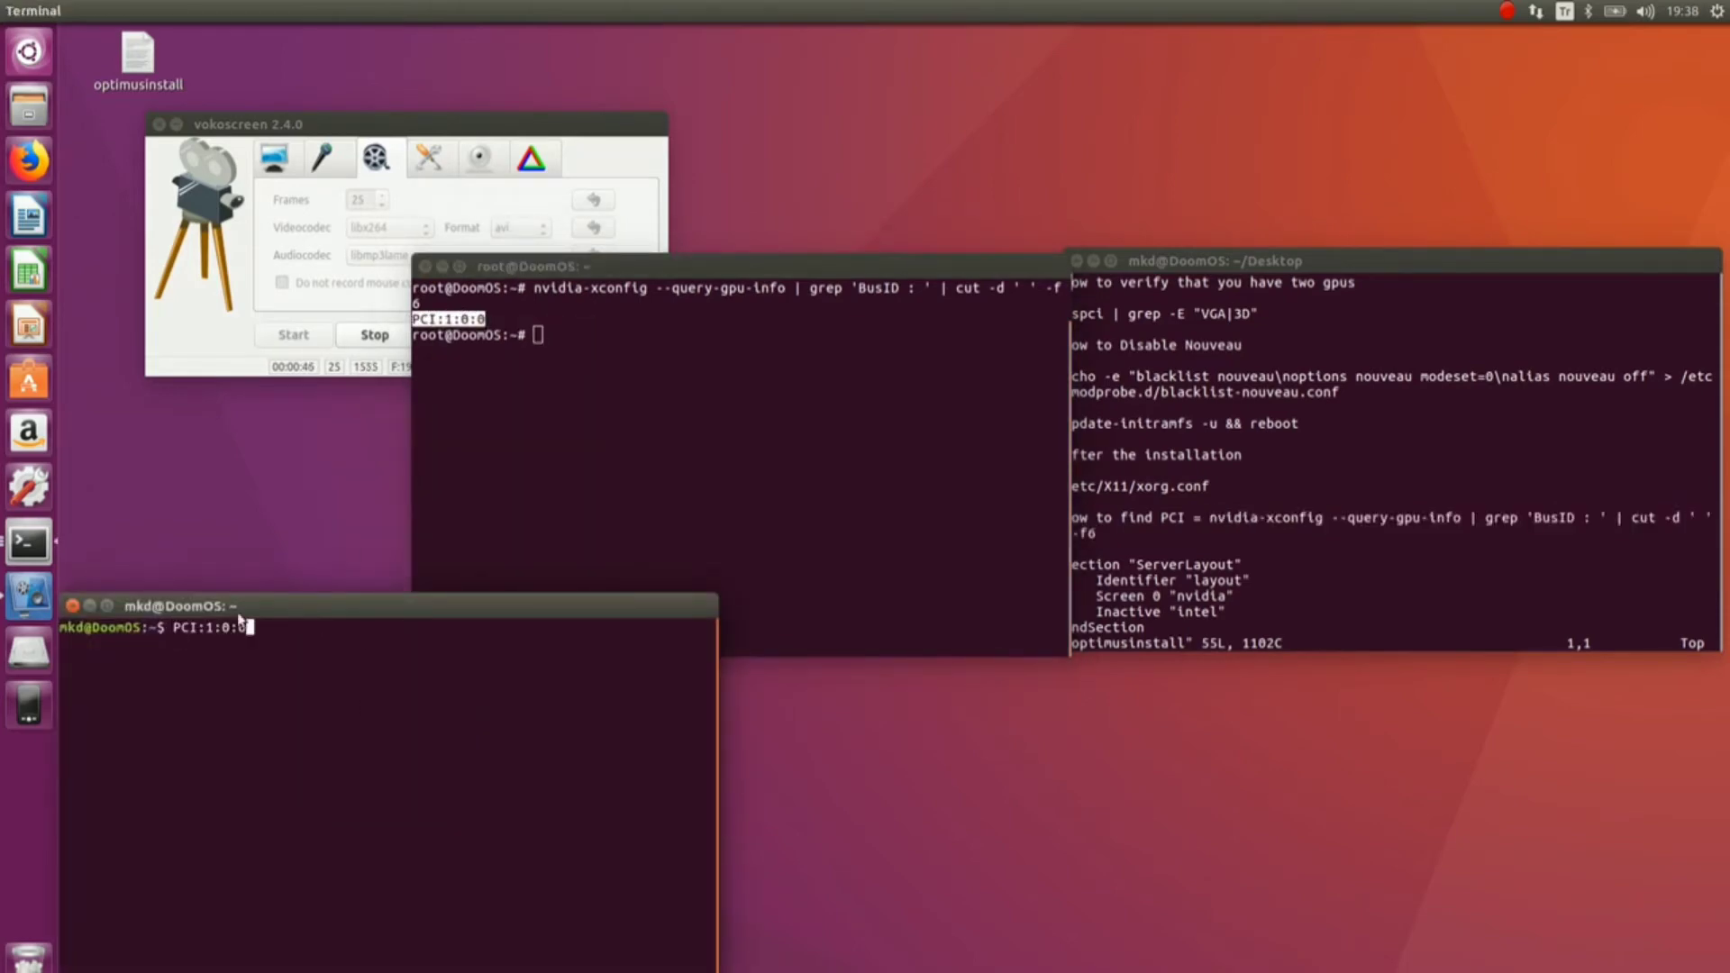
Close the scratch terminal and rearrange the root and notes terminal windows
click(73, 606)
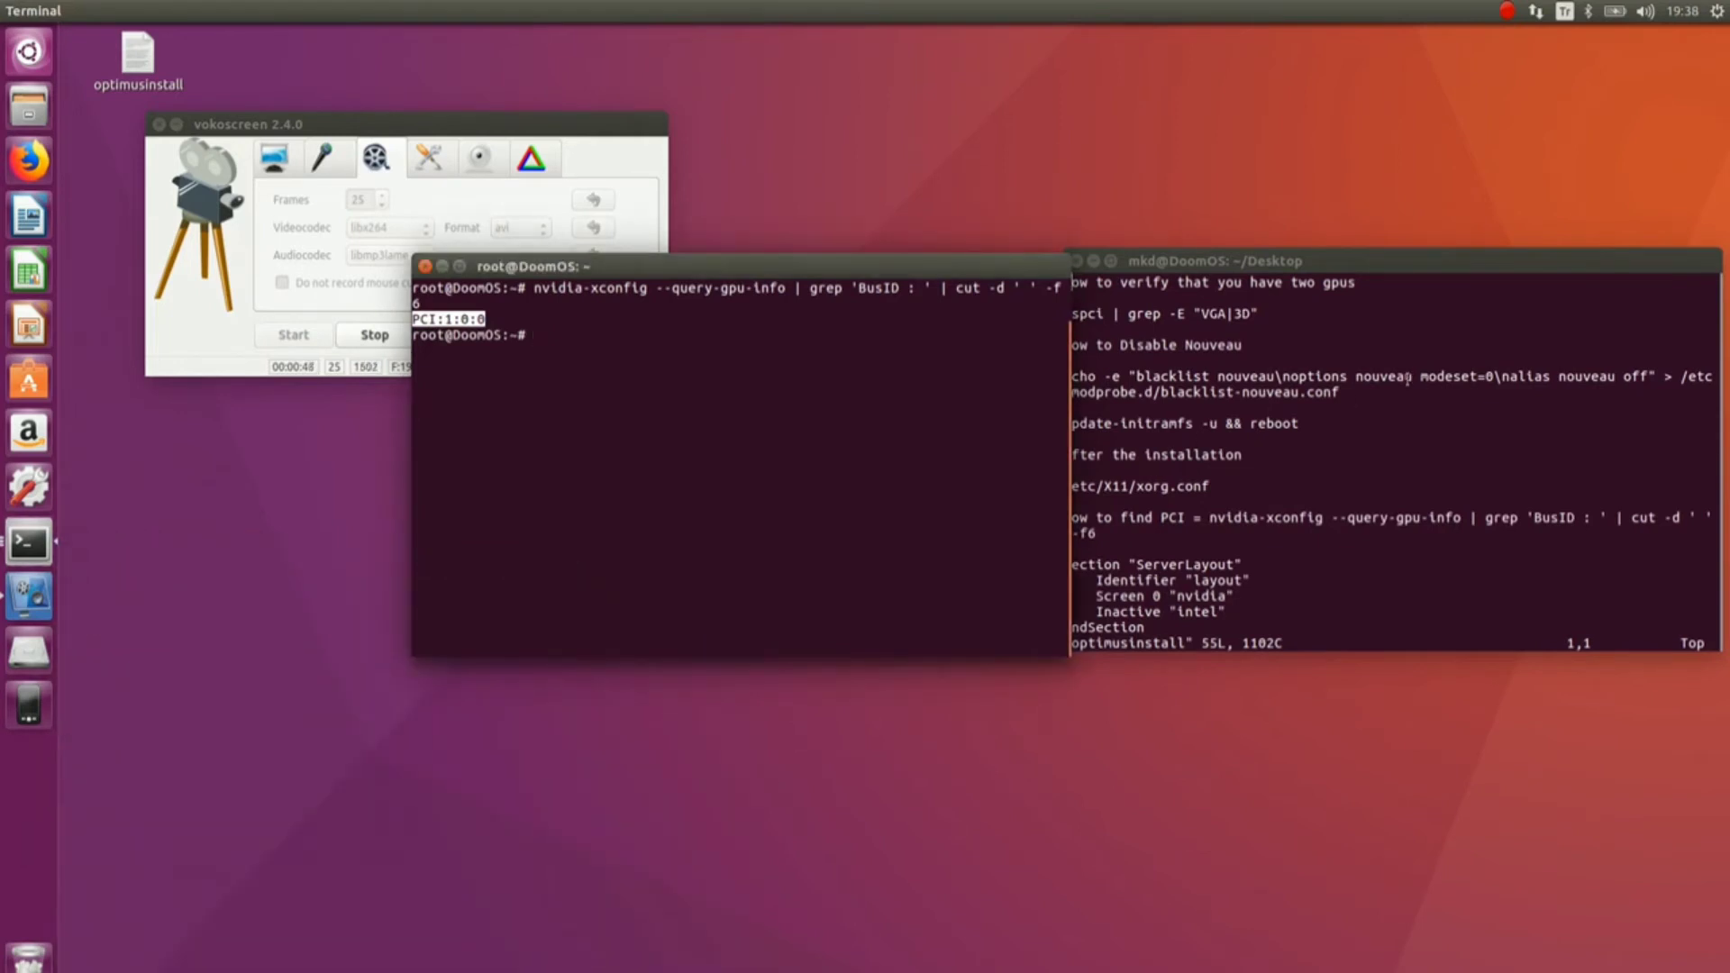
click(1409, 377)
drag(856, 266, 715, 262)
click(1391, 548)
In the root terminal, run cd /etc/X11/ and then vim xorg.conf
click(749, 451)
text(cd /)
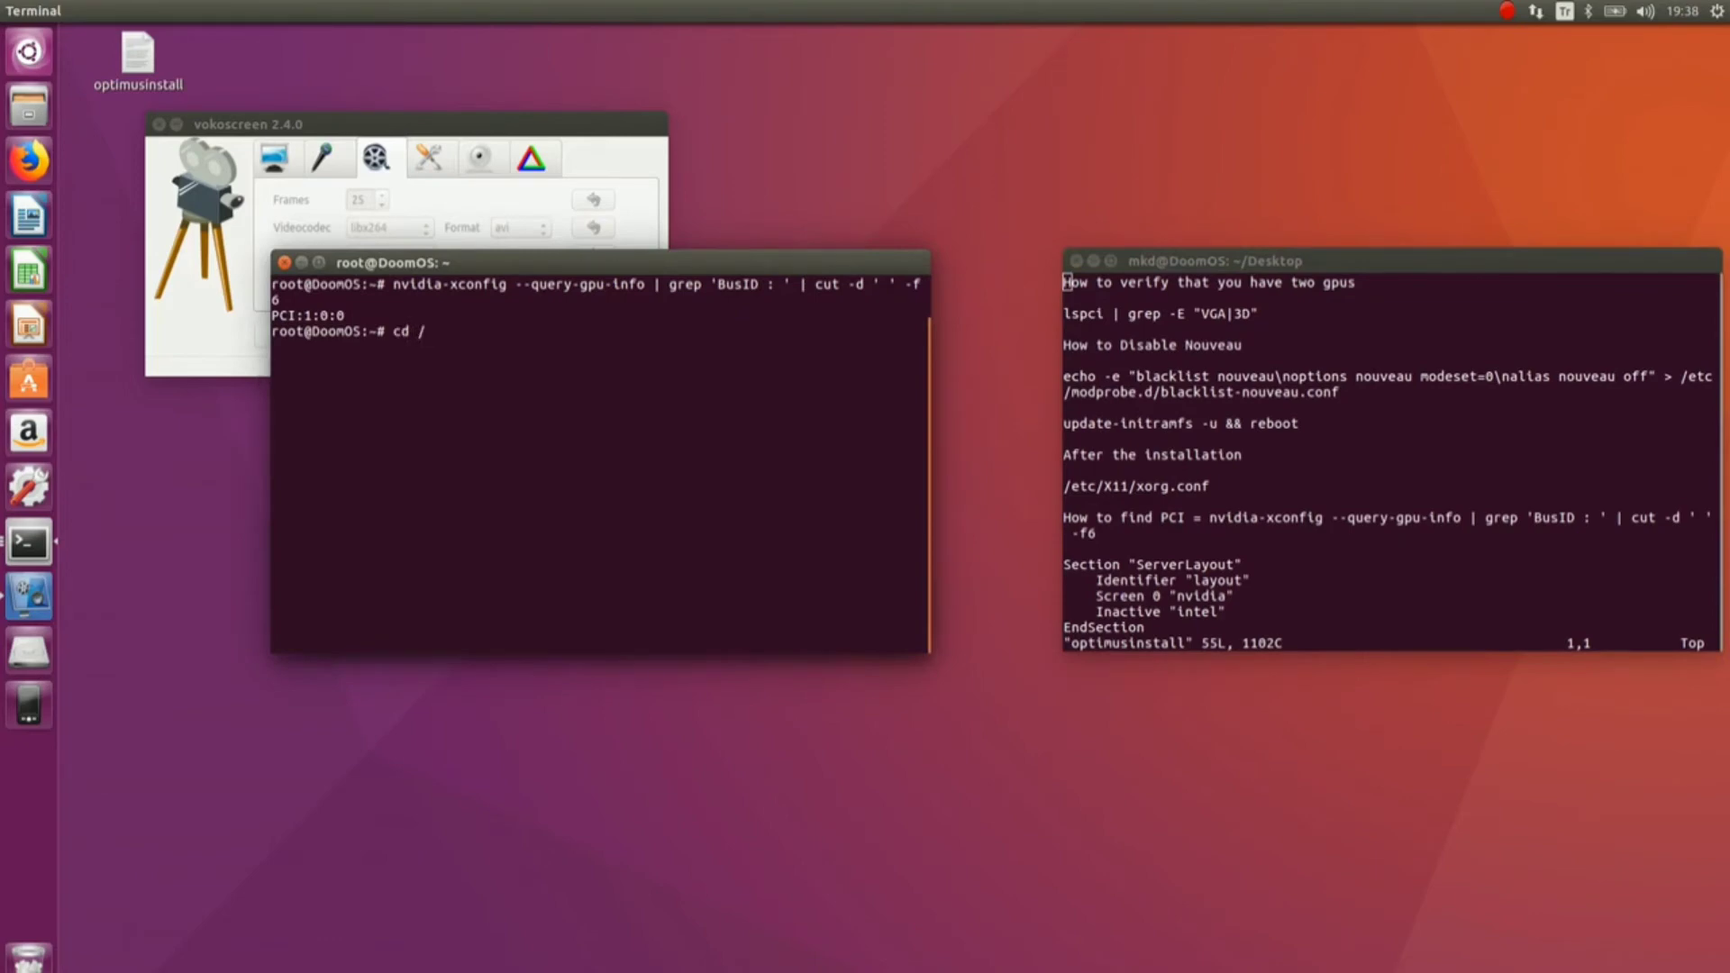
text(etc/X11/)
key(Return)
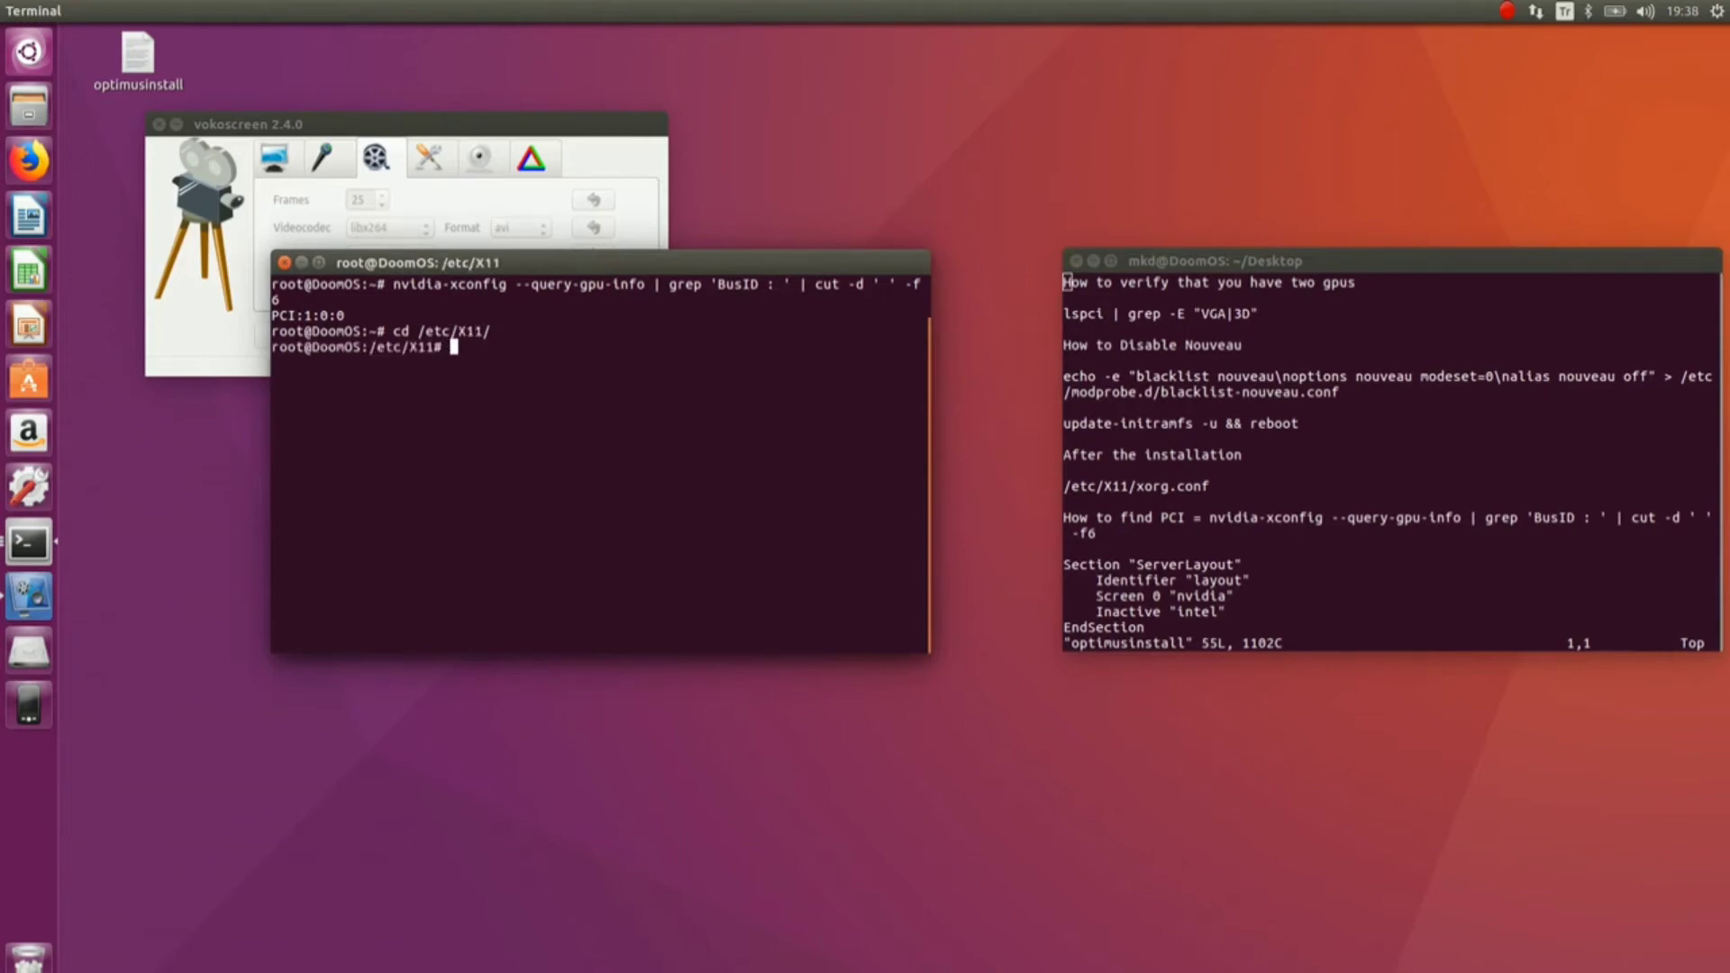
text(vim xorg.conf)
key(Return)
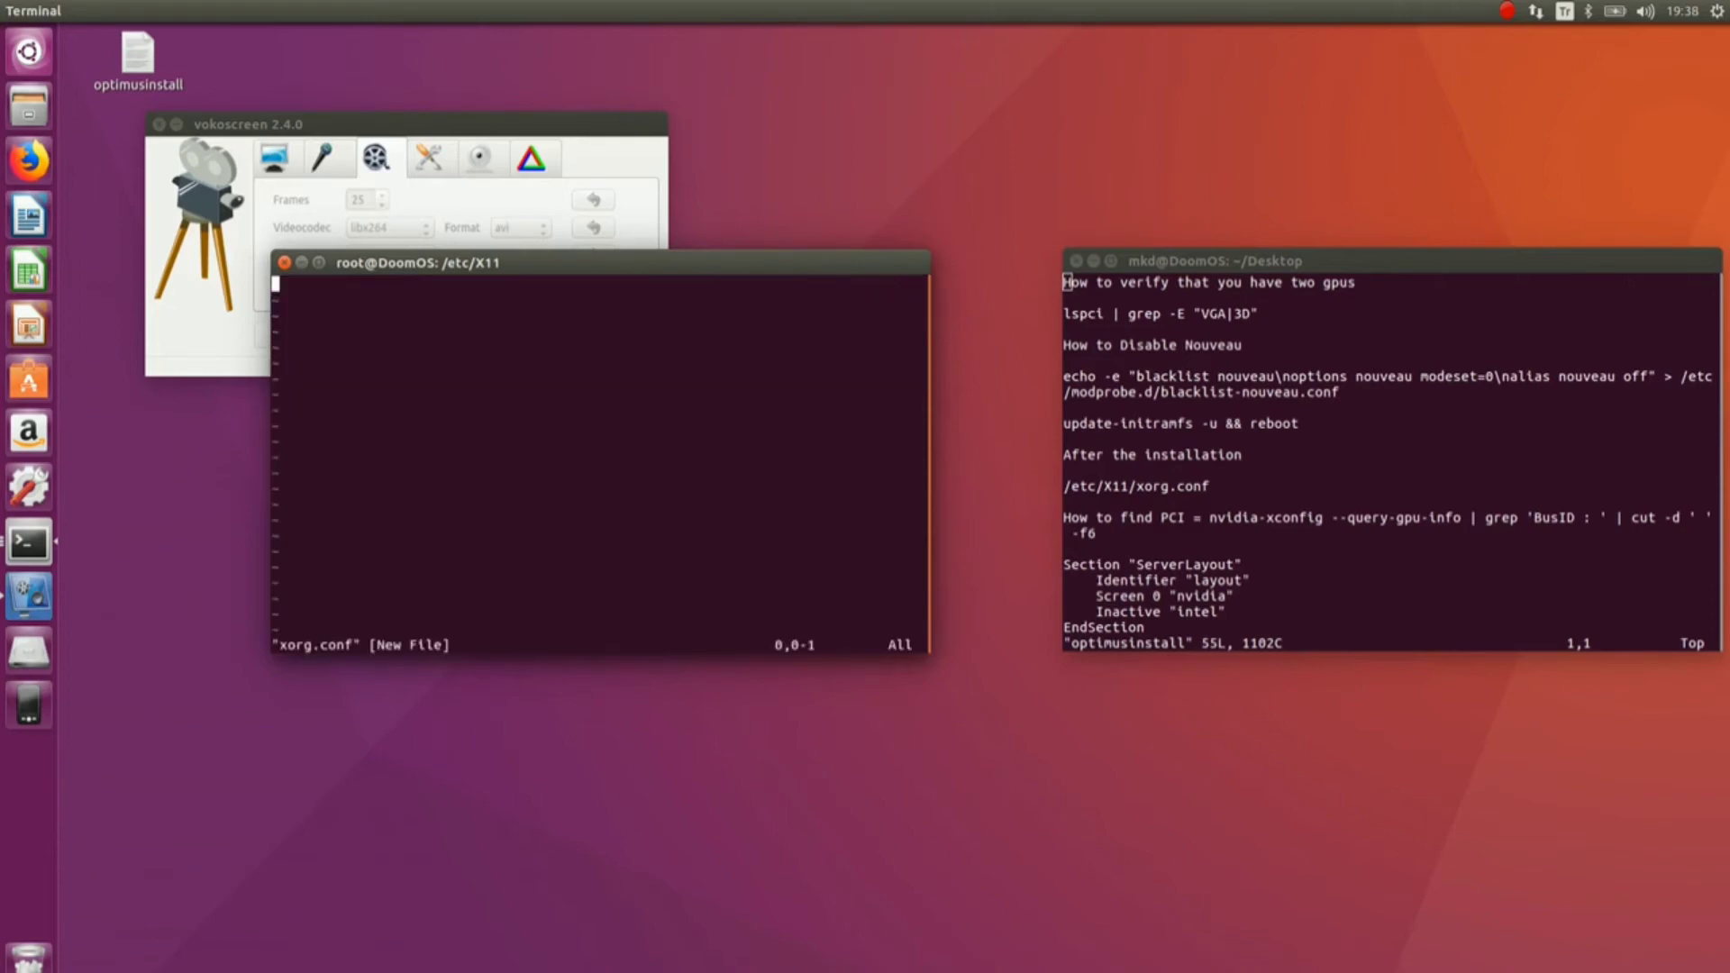
Maximize the notes and copy the Section blocks from "ServerLayout" through the intel Screen section
scroll(1523, 422, down, 1)
scroll(1524, 422, down, 8)
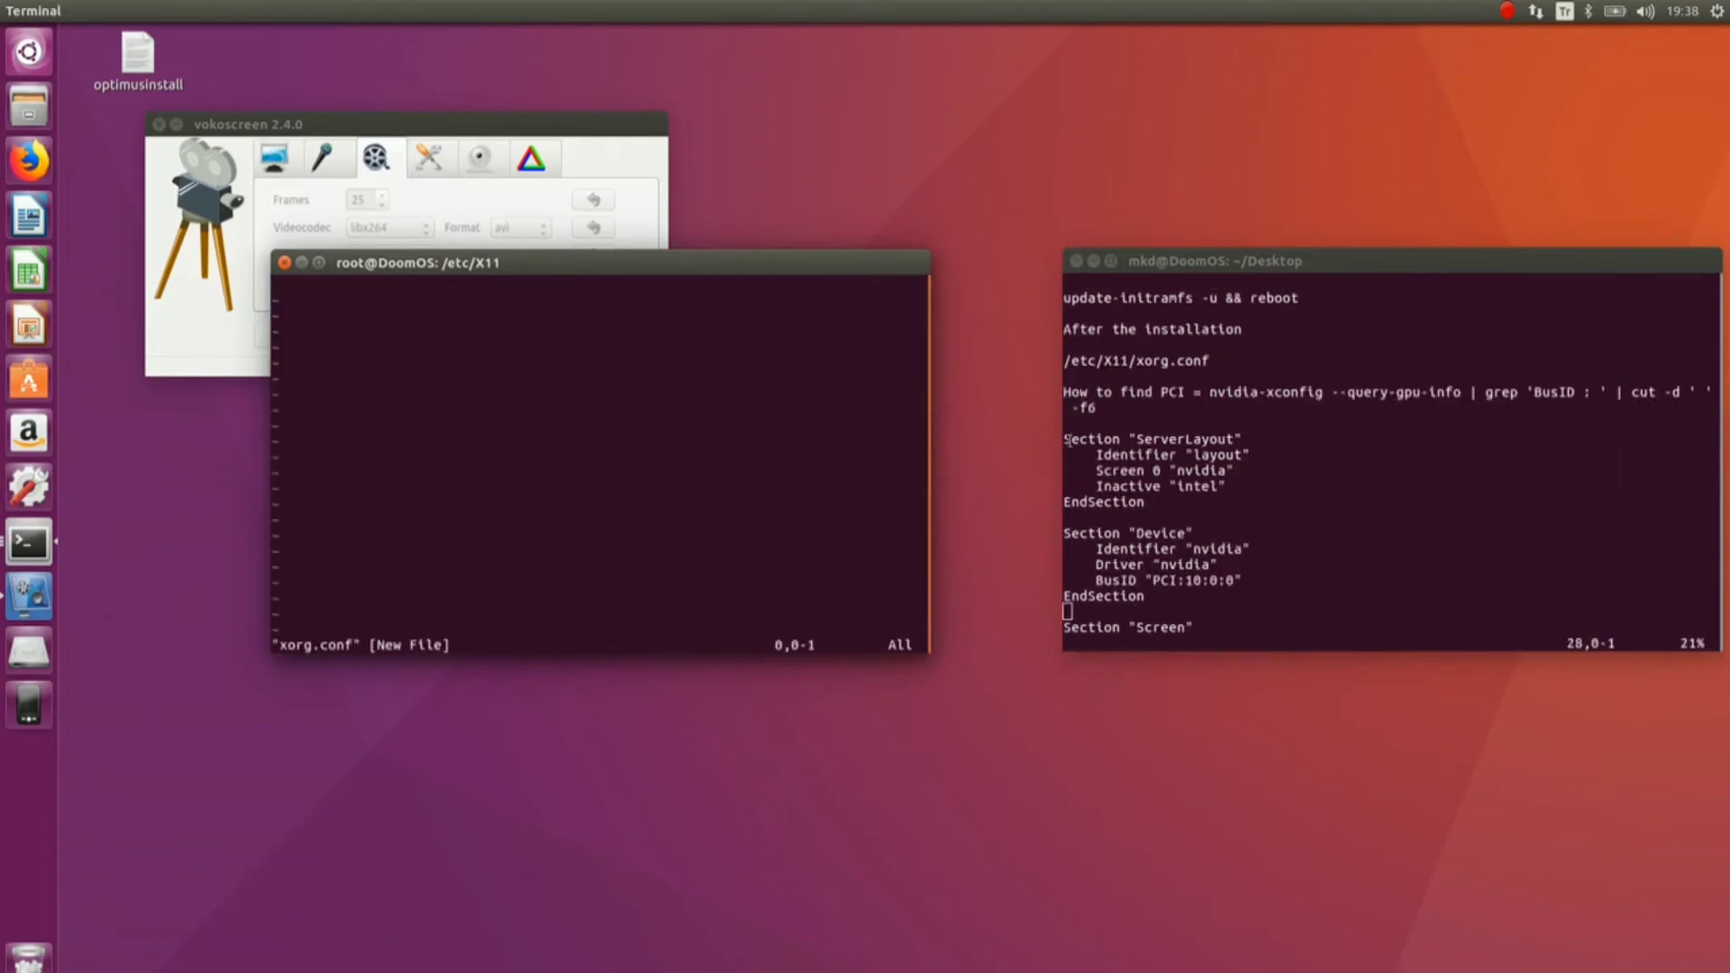
drag(1068, 440, 1160, 586)
scroll(1160, 587, down, 3)
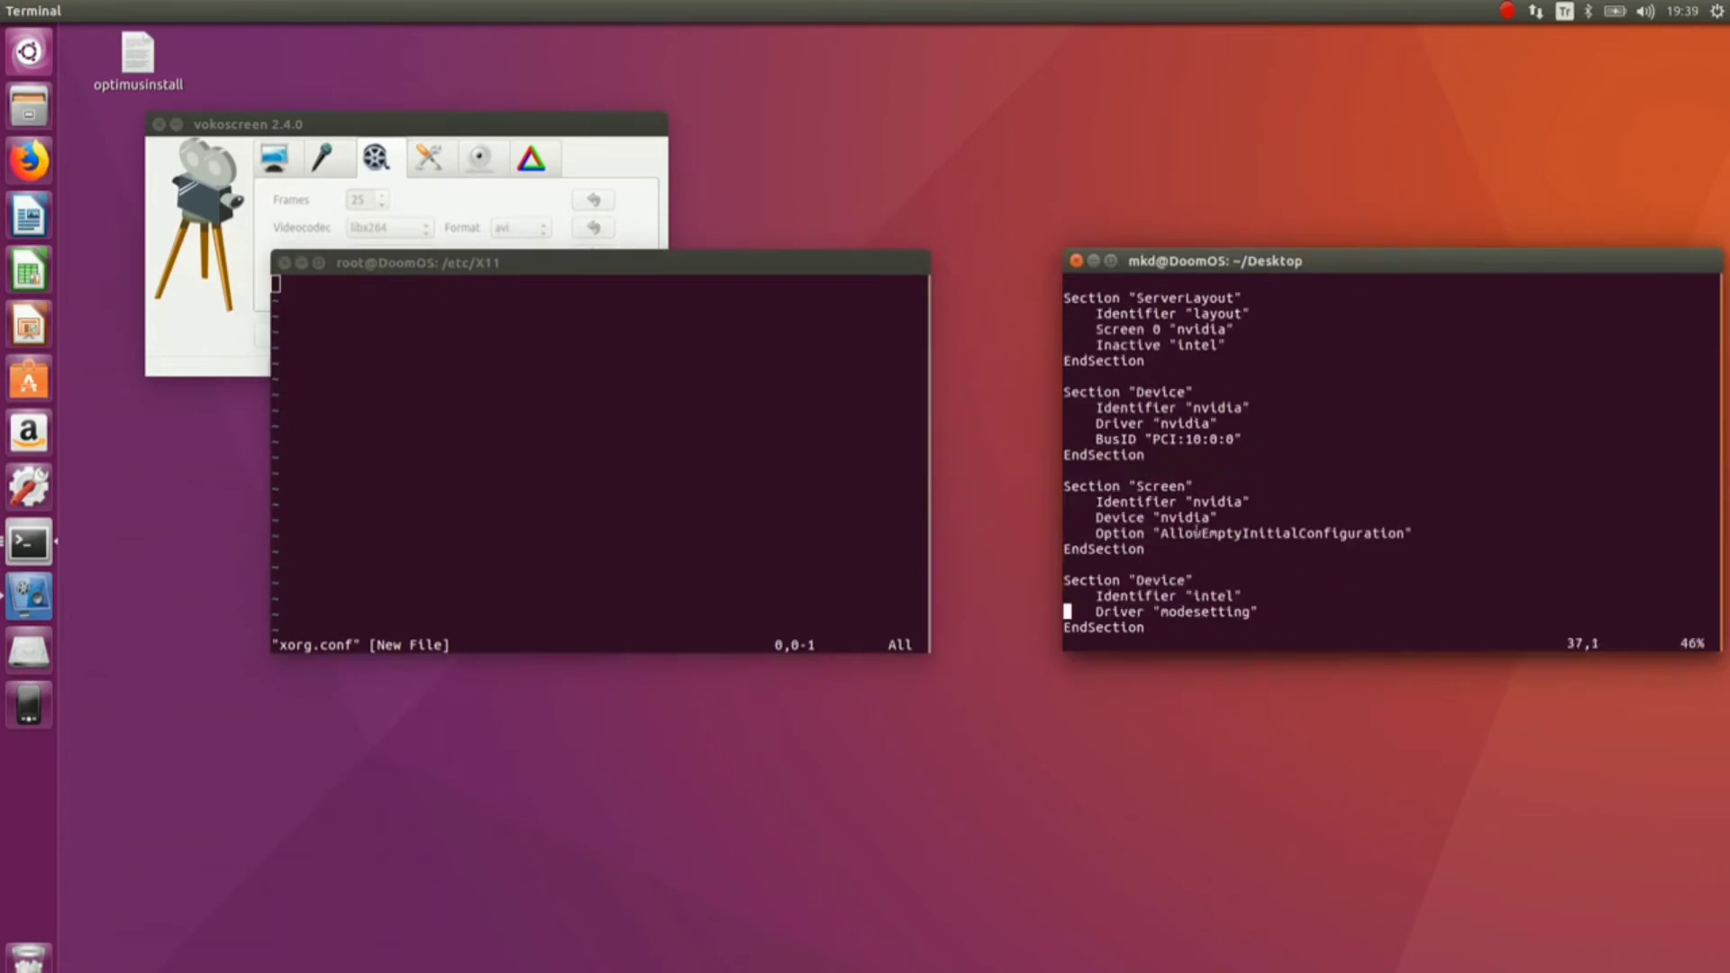
scroll(1160, 540, up, 4)
click(1110, 261)
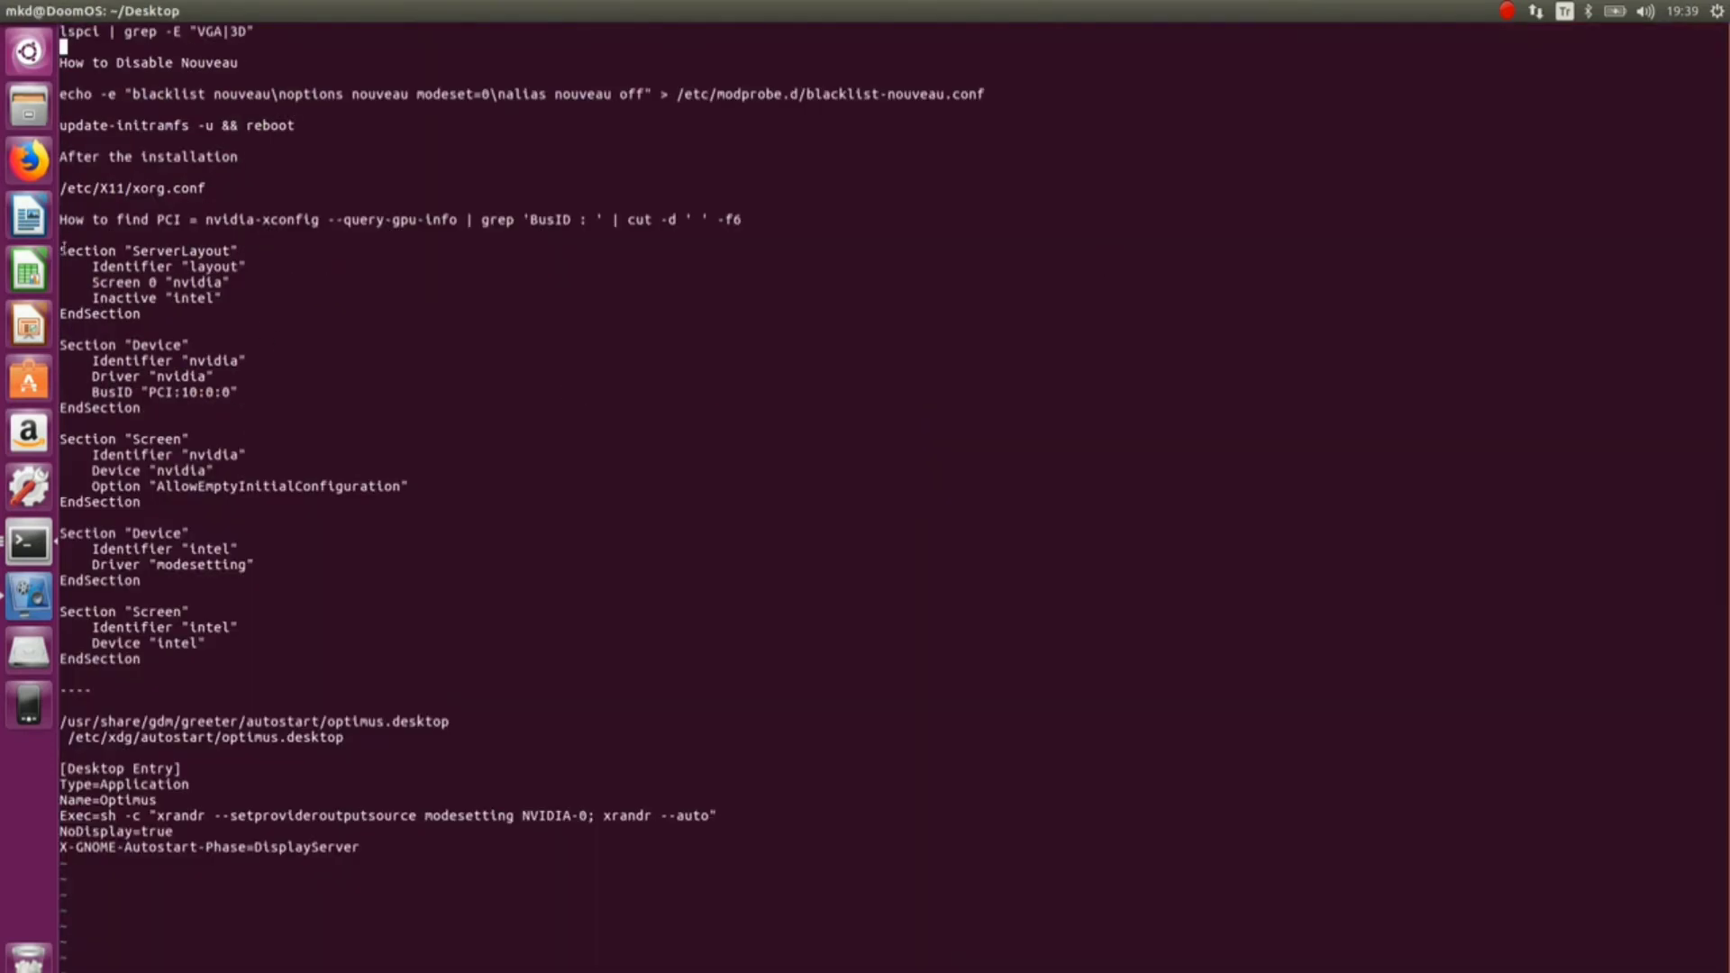
drag(63, 245, 255, 660)
right_click(206, 626)
click(236, 661)
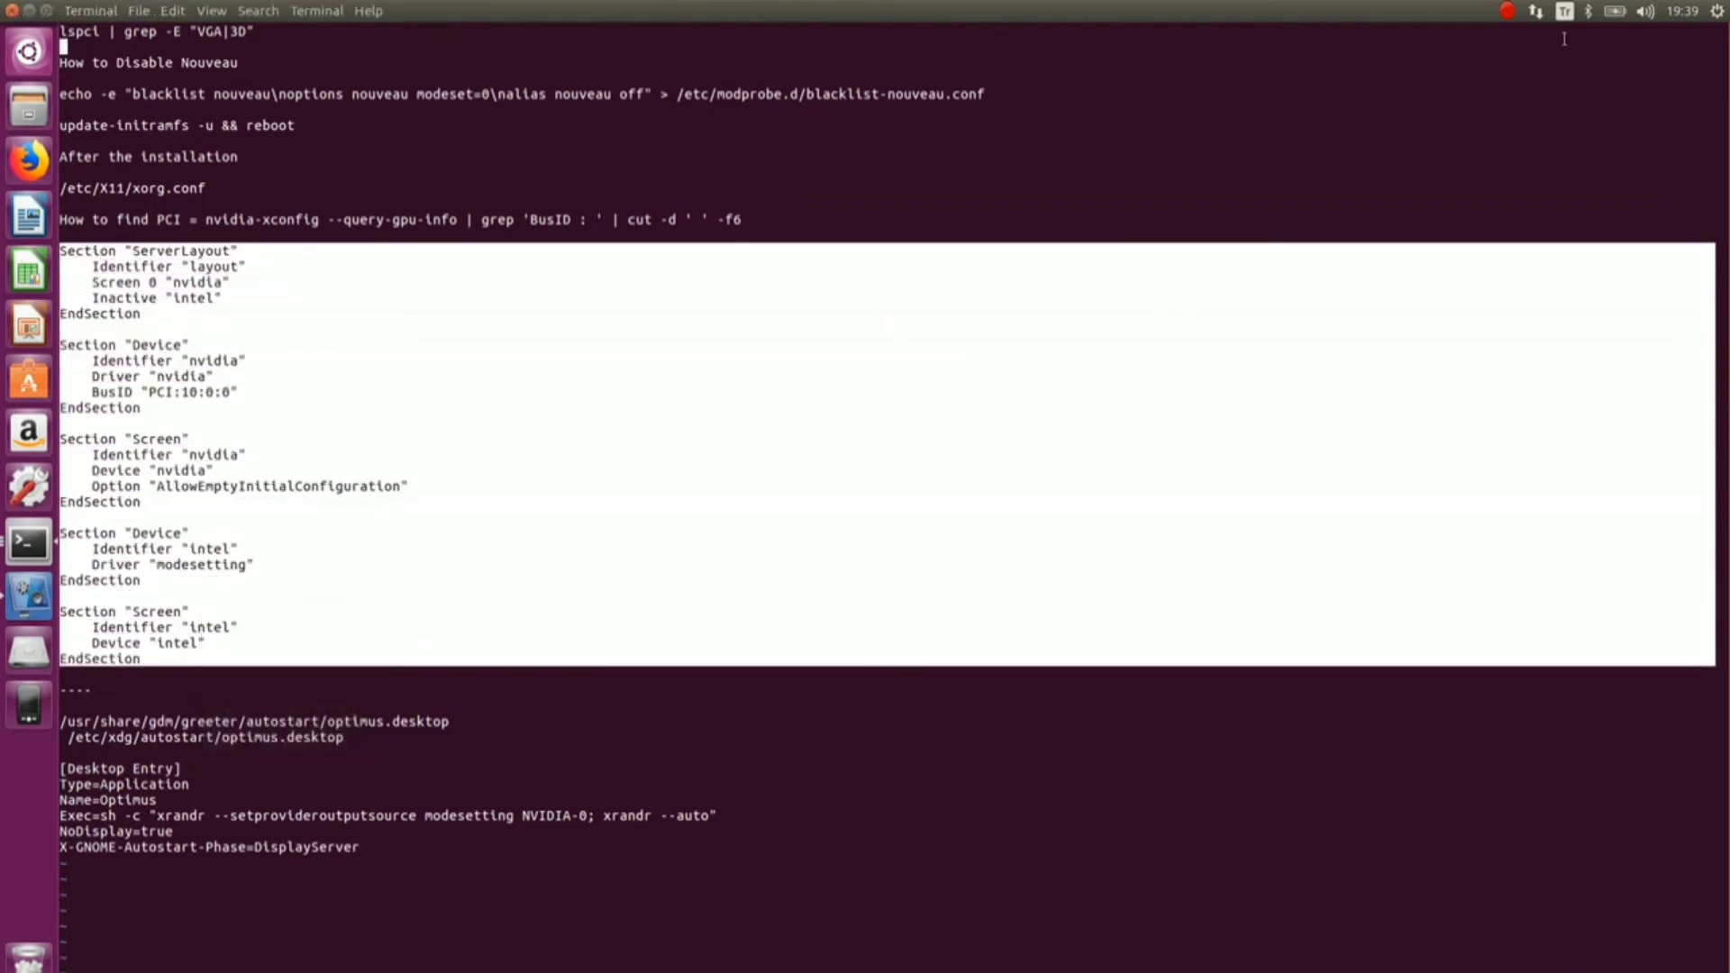
click(29, 542)
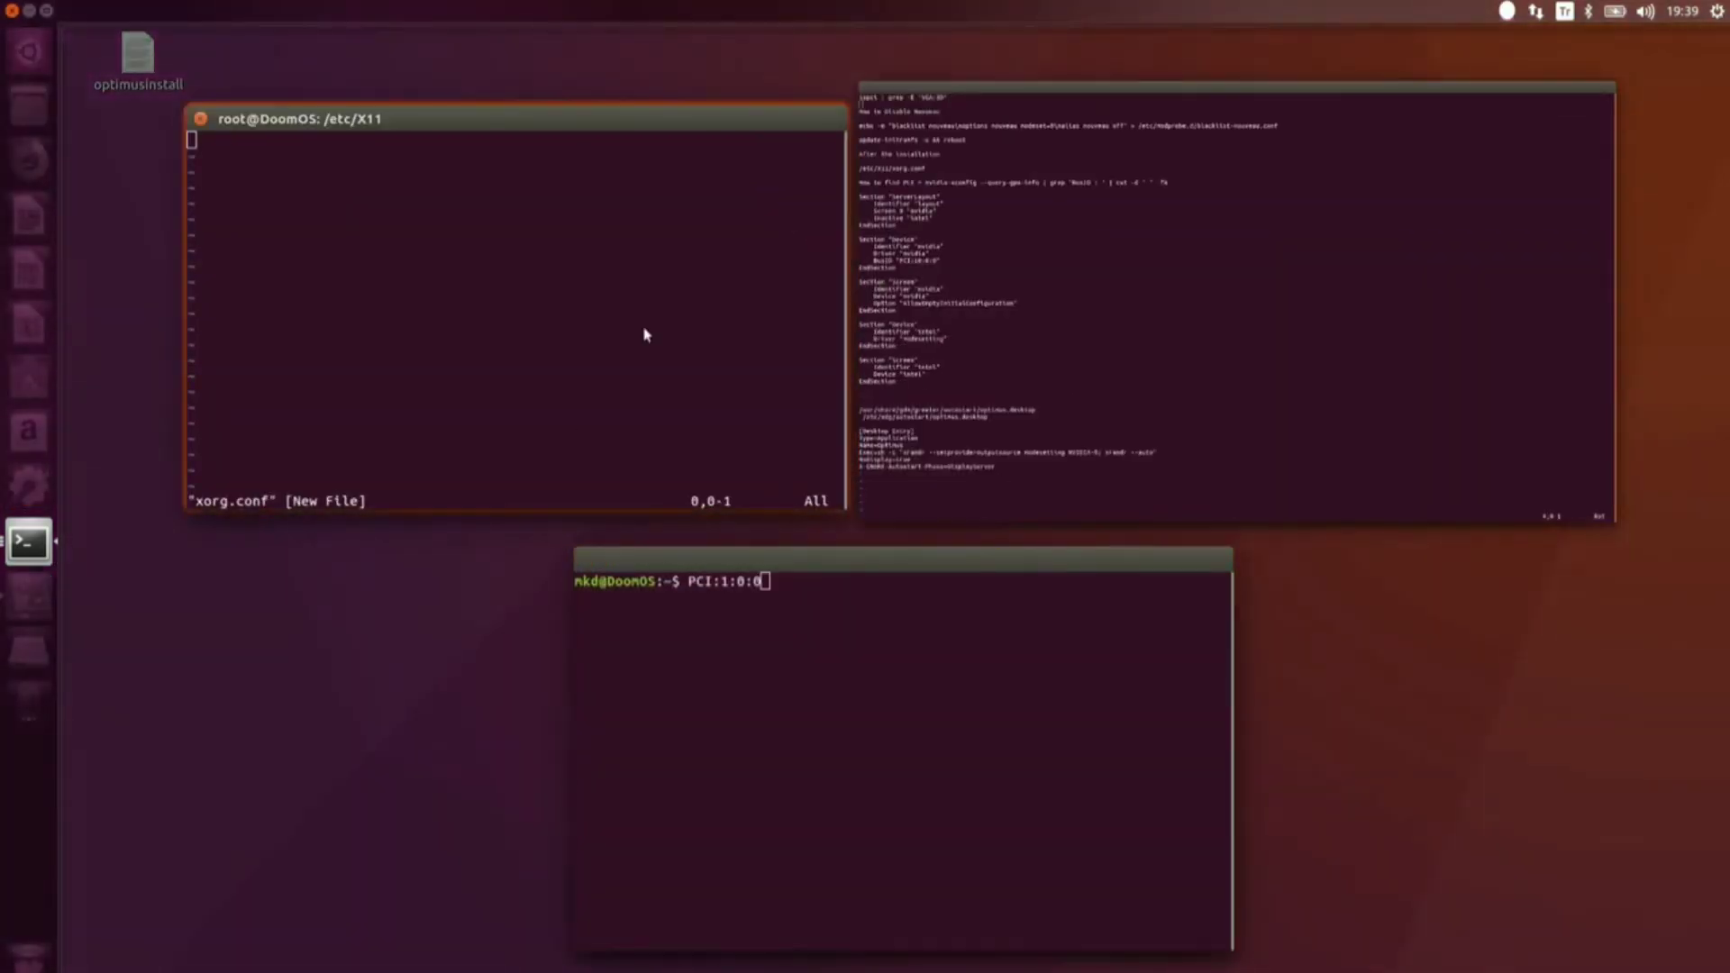
click(645, 333)
Paste the copied xorg Section blocks into the empty xorg.conf in vim
right_click(403, 314)
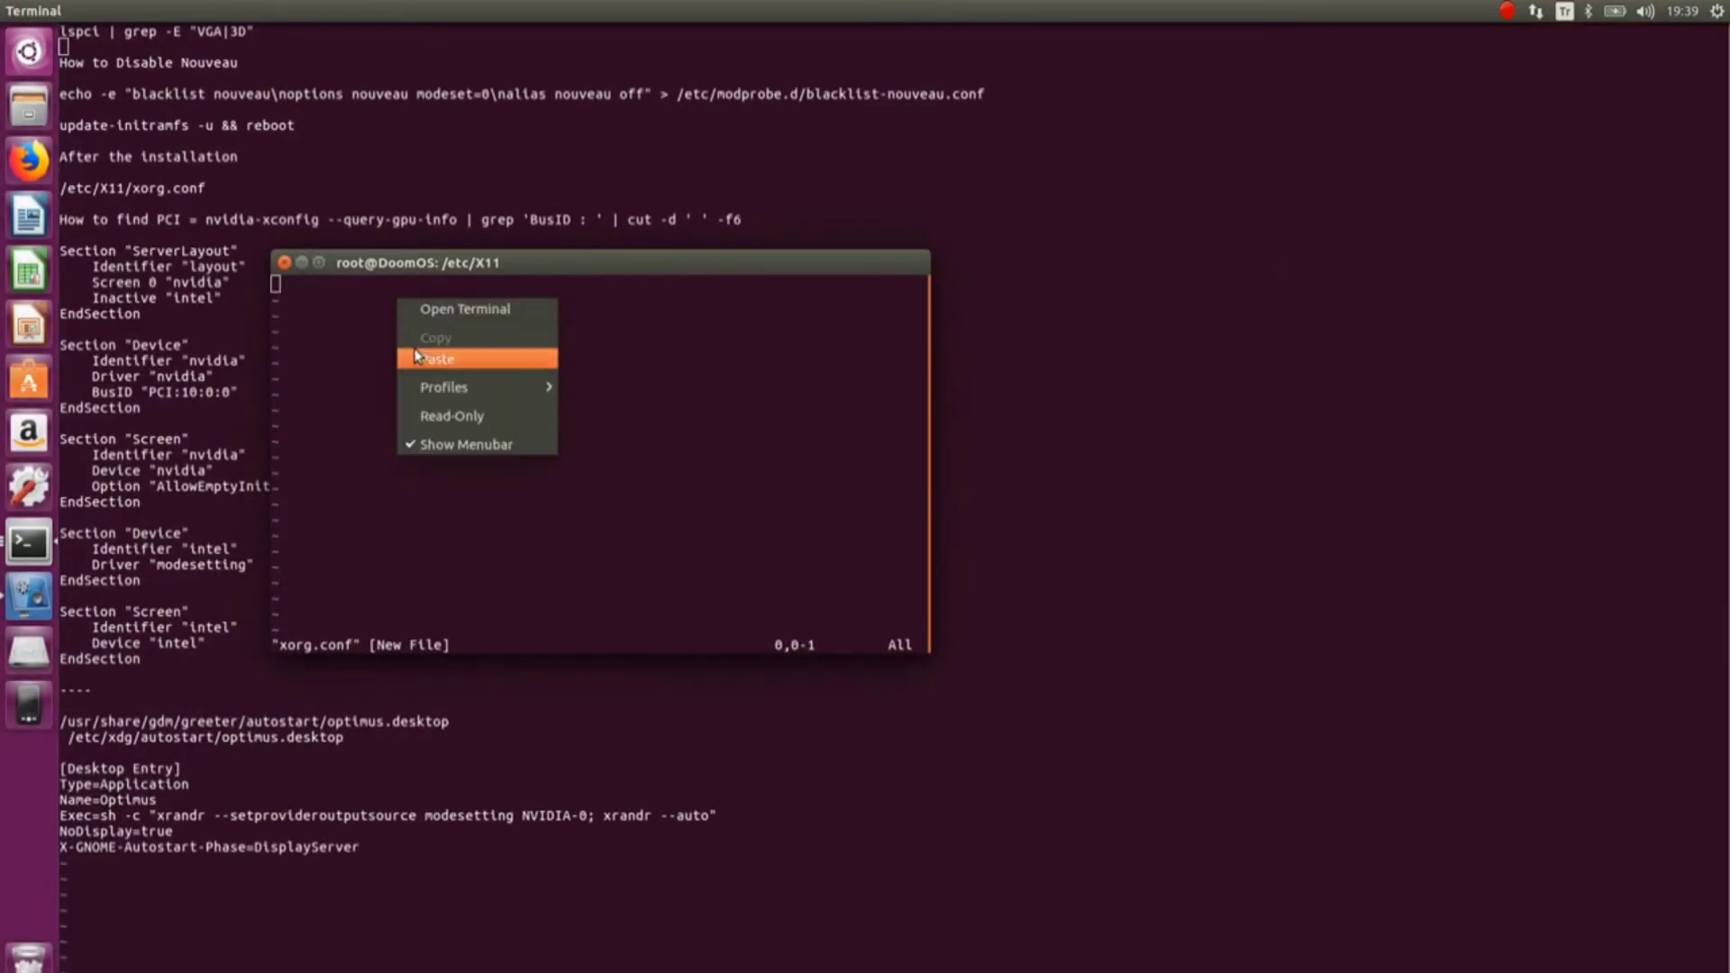
click(437, 359)
scroll(418, 389, up, 7)
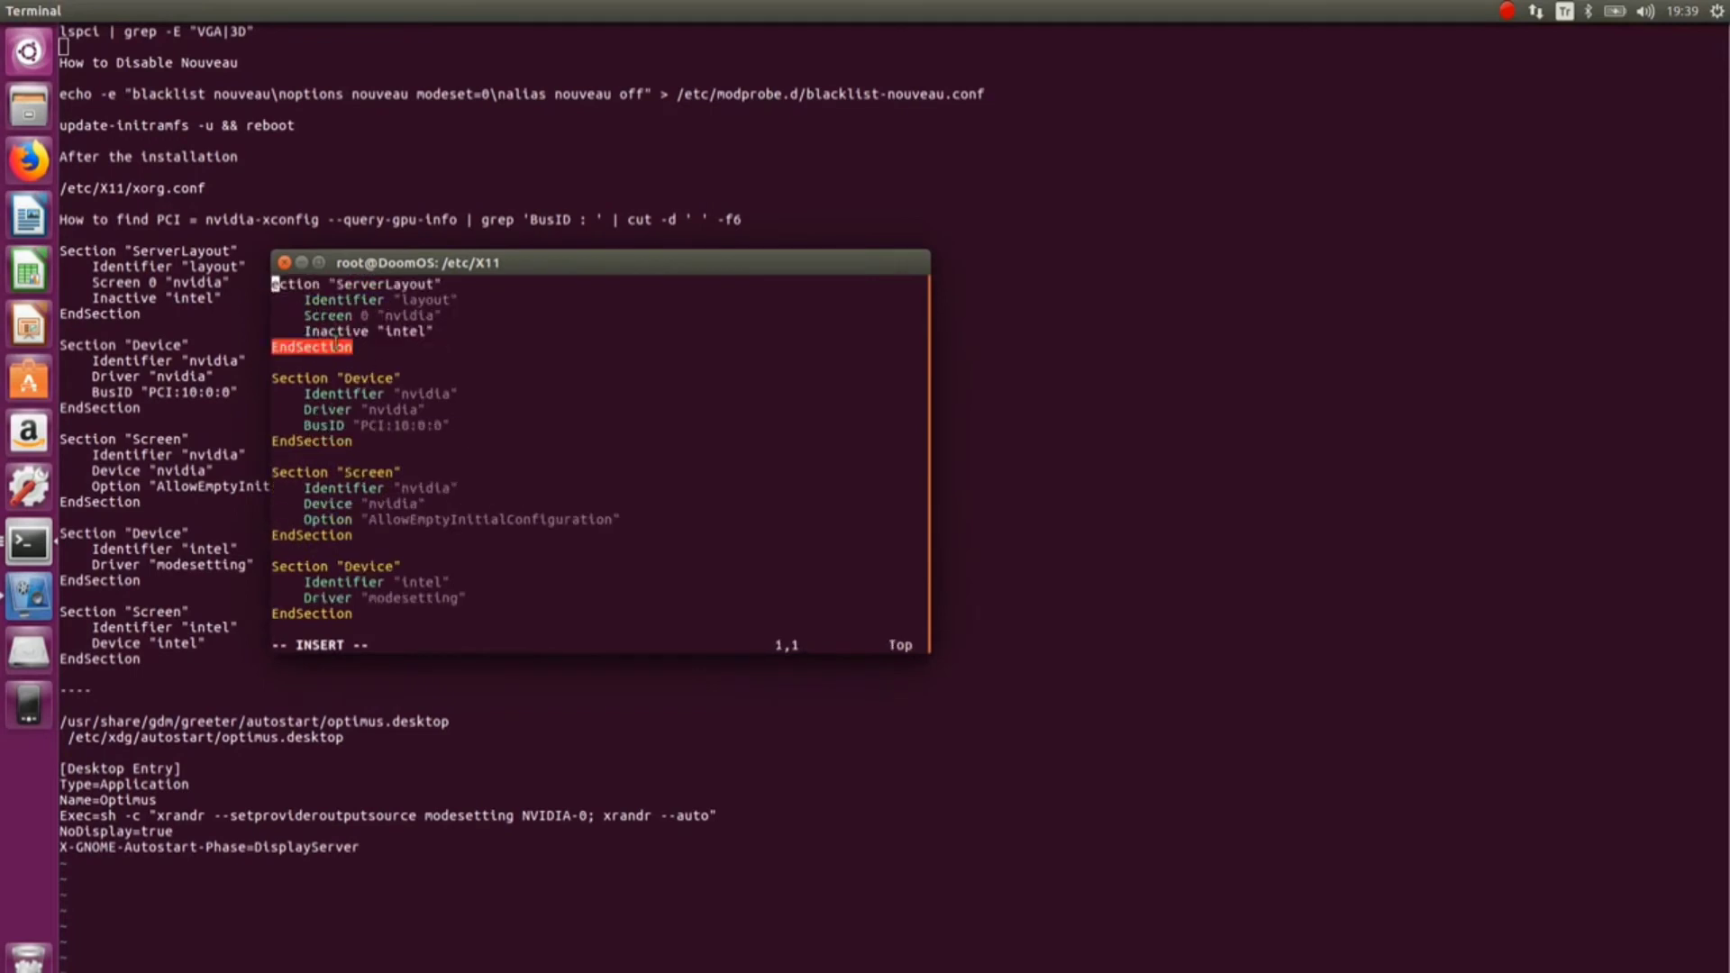
Edit the nvidia BusID line from PCI:10:0:0 to PCI:1:0:0
key(Down)
key(Down)
key(Down)
key(Down)
key(Down)
key(Up)
key(Up)
key(Up)
key(Up)
key(Up)
key(Right)
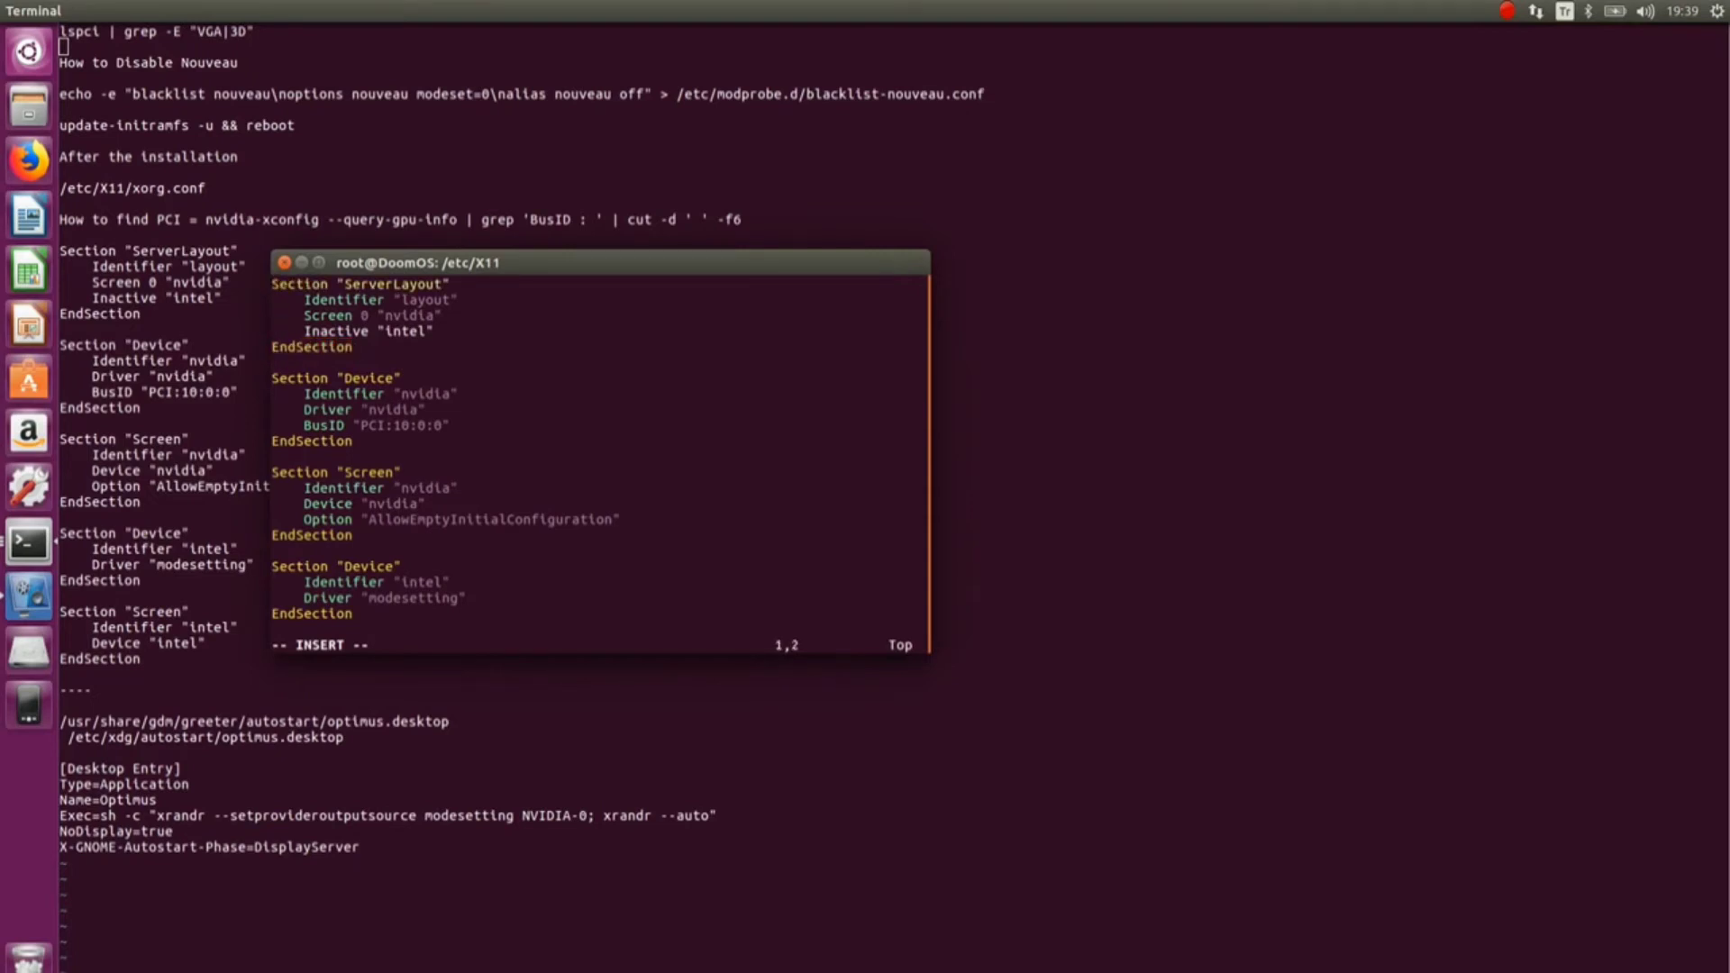
key(Down)
key(Down)
key(Down)
key(Down)
key(Down)
key(Down)
key(Down)
key(Down)
key(Down)
key(Down)
key(Down)
key(Down)
key(Down)
key(Down)
key(Down)
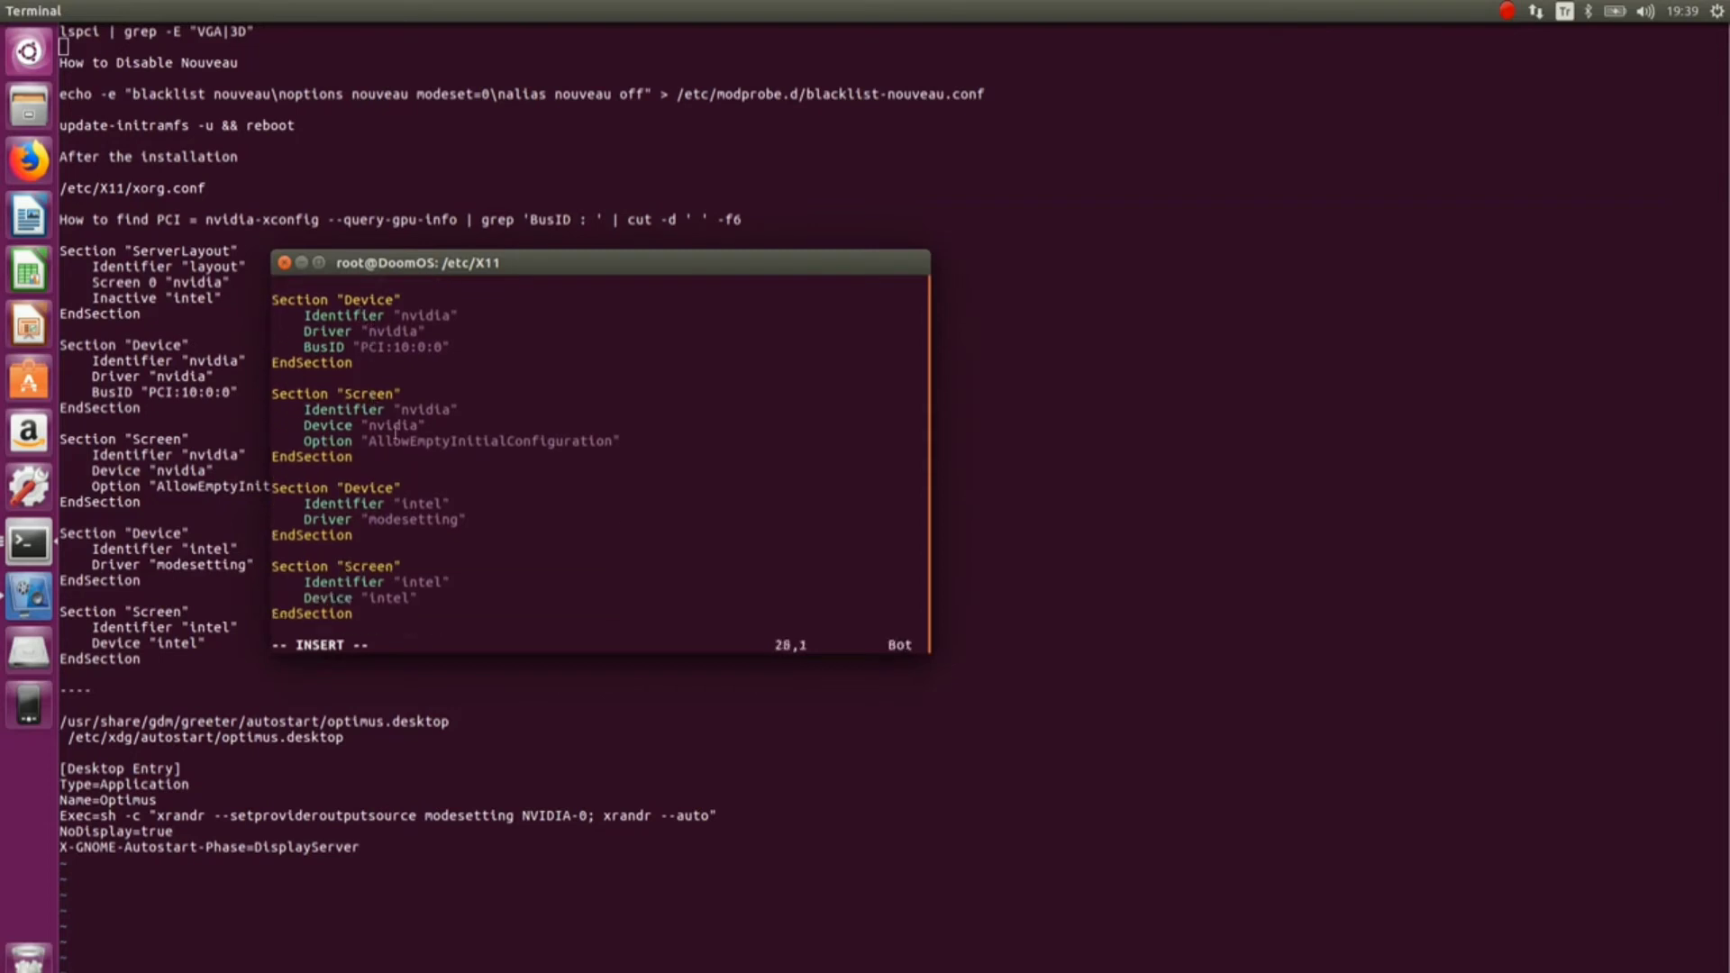
key(Up)
key(Up)
key(Up)
key(Up)
key(Up)
key(Up)
key(Up)
key(Up)
key(Up)
key(Up)
key(Up)
key(Up)
key(Up)
key(Up)
key(Up)
key(Up)
key(Up)
key(Up)
key(Up)
key(Up)
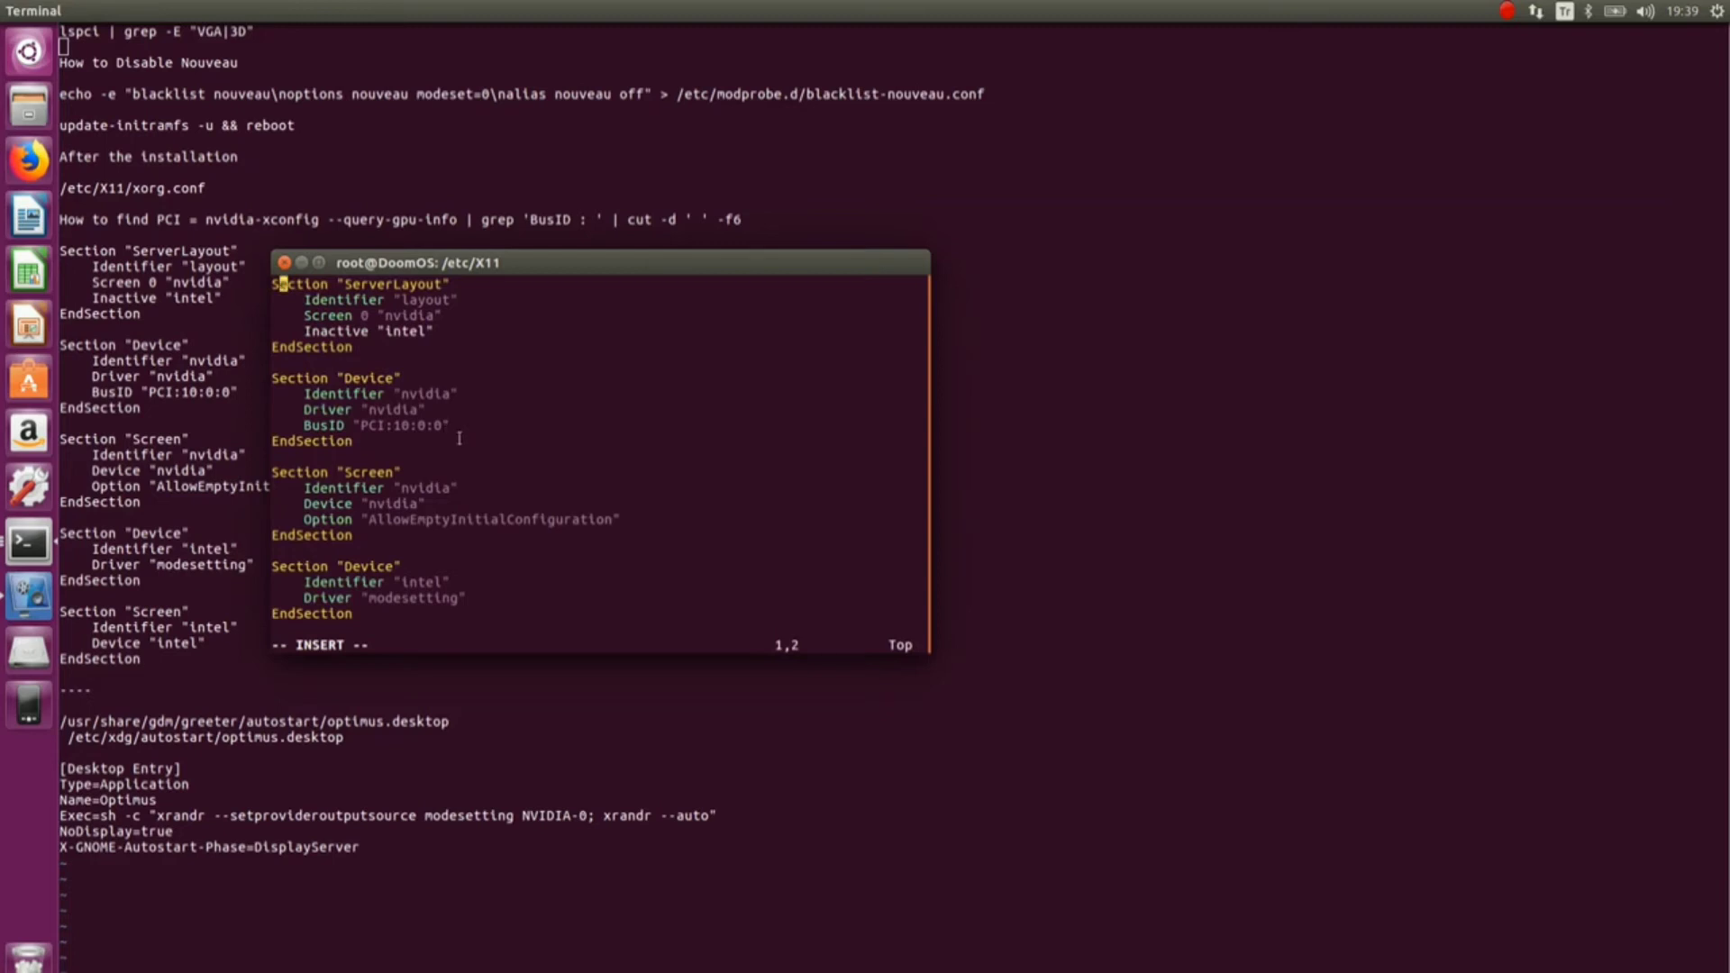
key(Down)
key(Down)
key(Down)
key(Down)
key(Down)
key(Down)
key(Down)
key(Down)
key(Down)
key(Right)
key(Right)
key(Right)
key(Right)
key(Right)
key(Right)
key(Right)
key(Right)
key(Right)
key(Right)
key(Right)
key(Right)
key(Right)
key(Right)
key(Right)
key(Right)
key(BackSpace)
Return to the xorg.conf vim window and delete the trailing empty line
key(super+w)
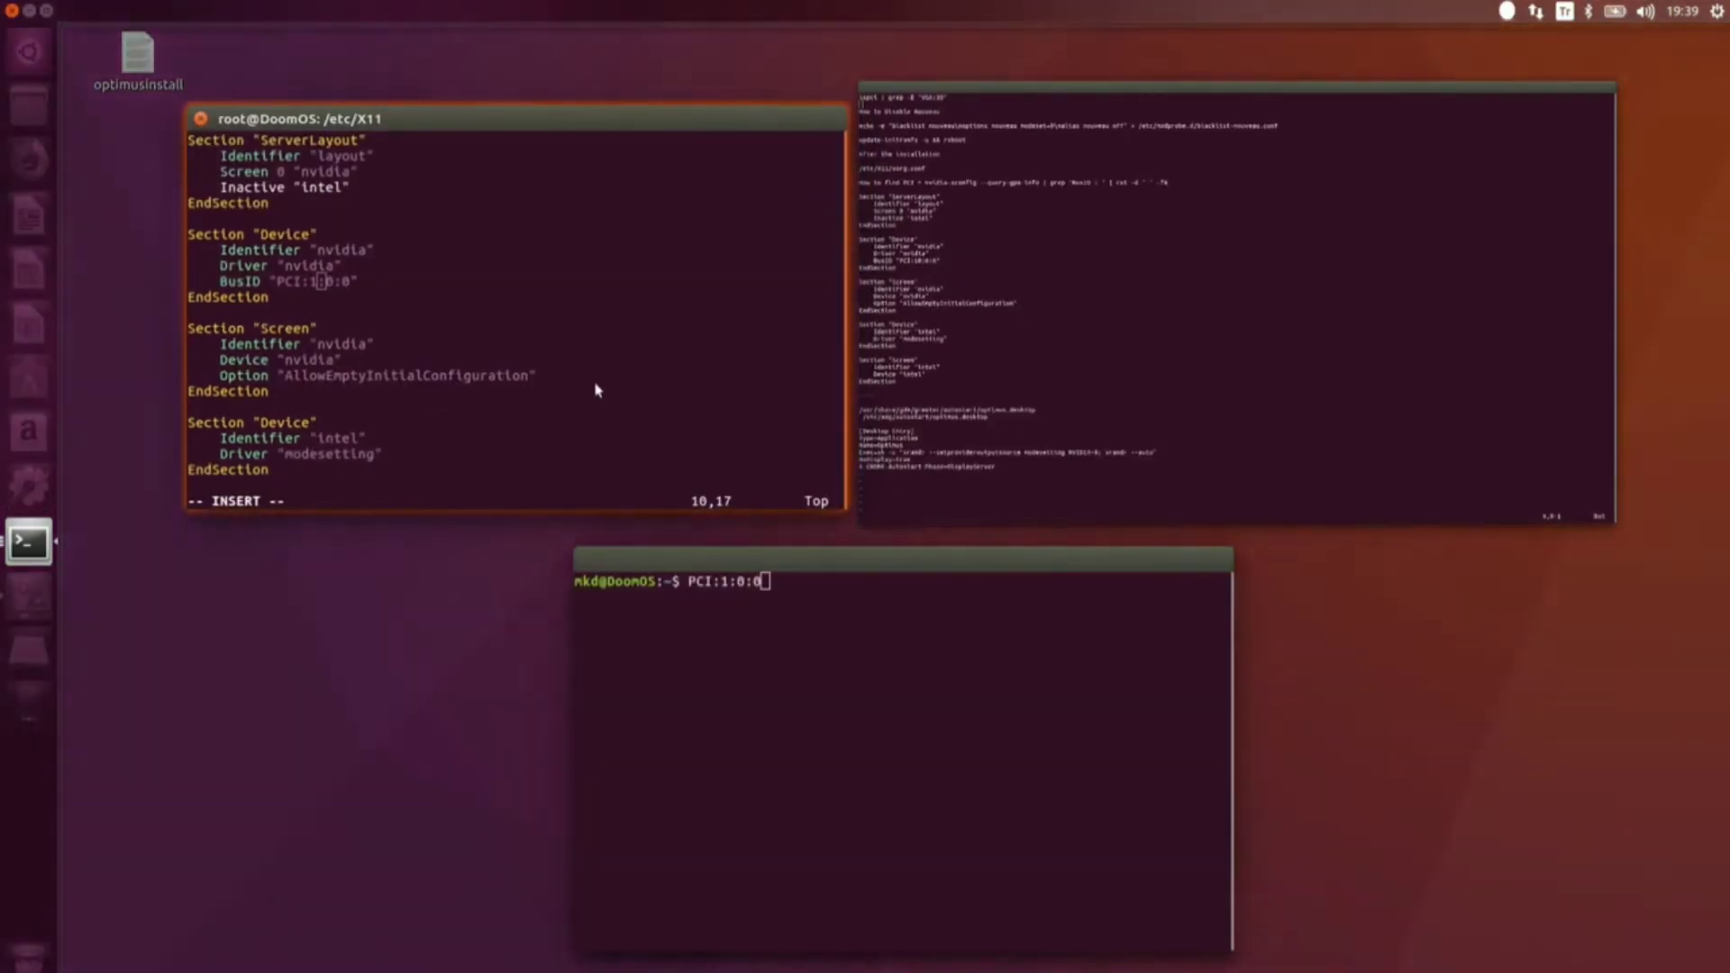
click(744, 602)
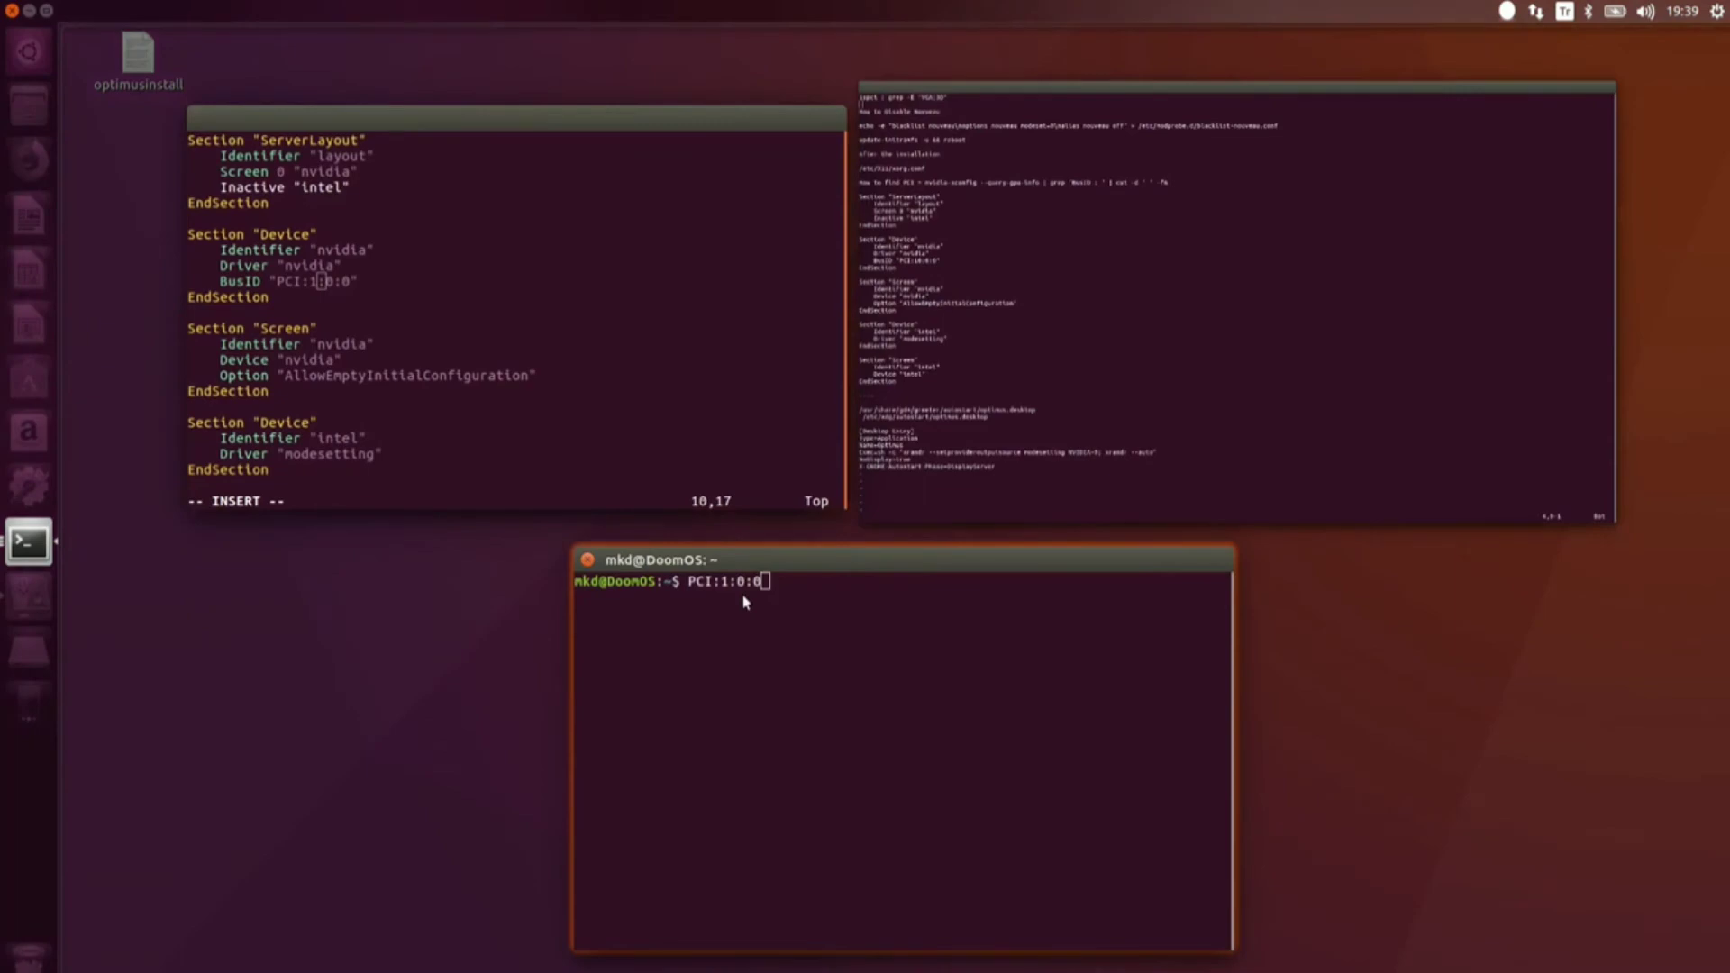
click(1066, 454)
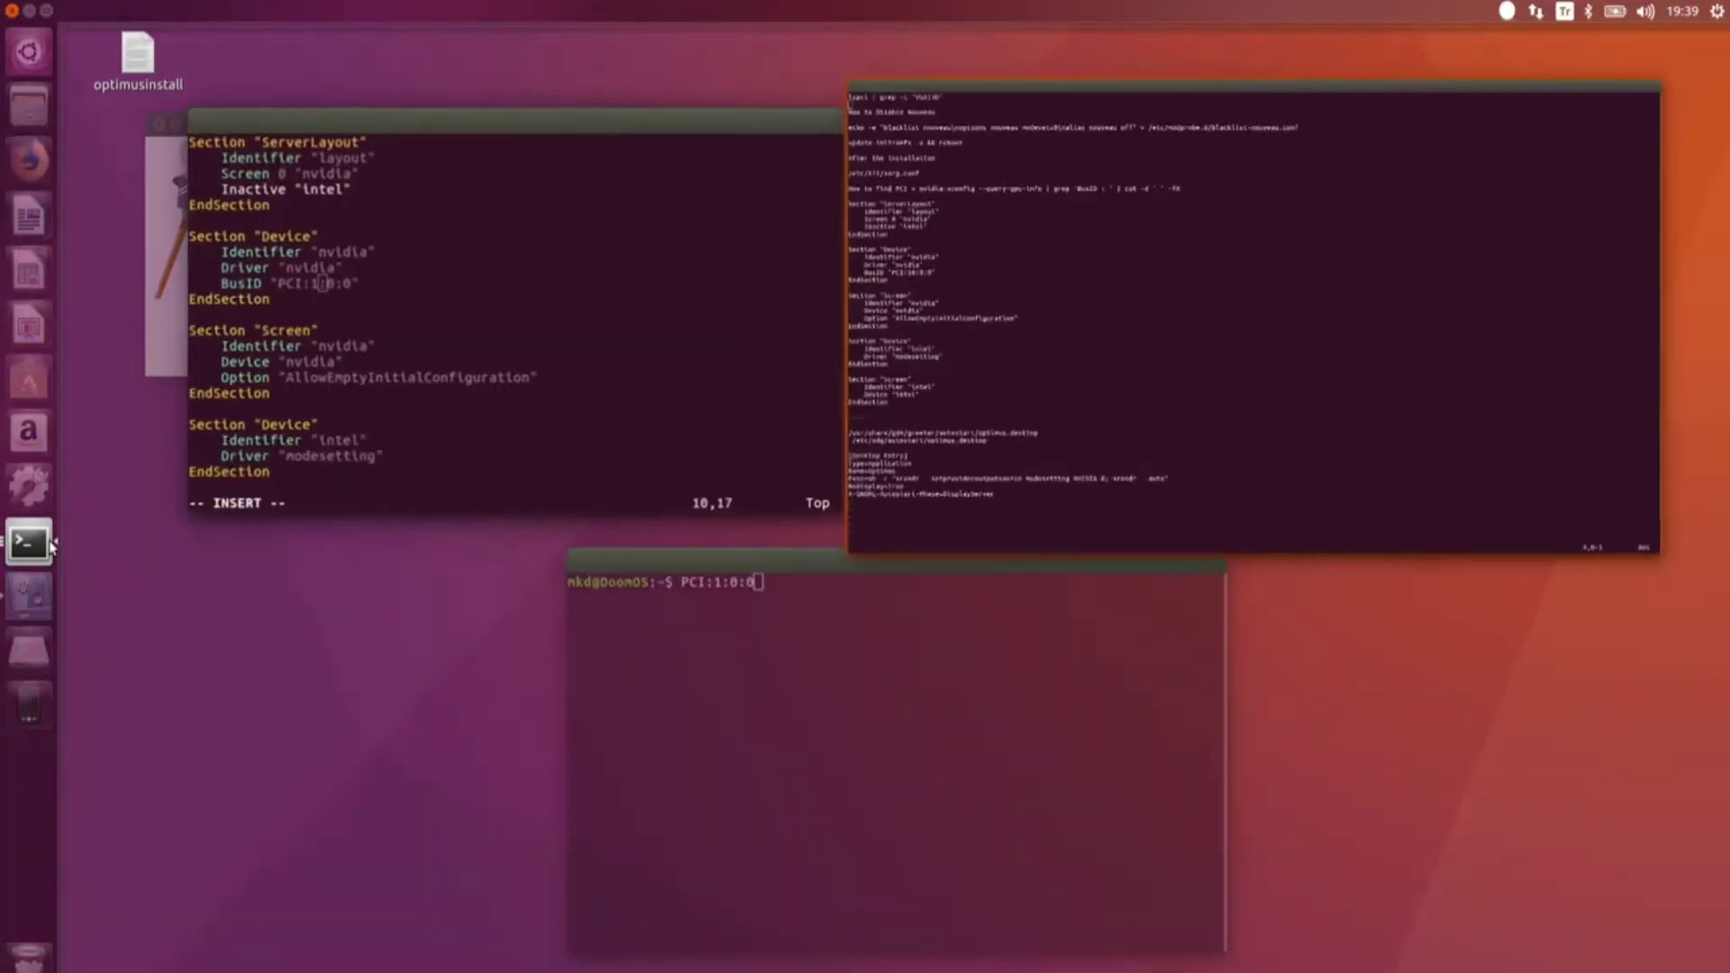
key(super+w)
click(720, 389)
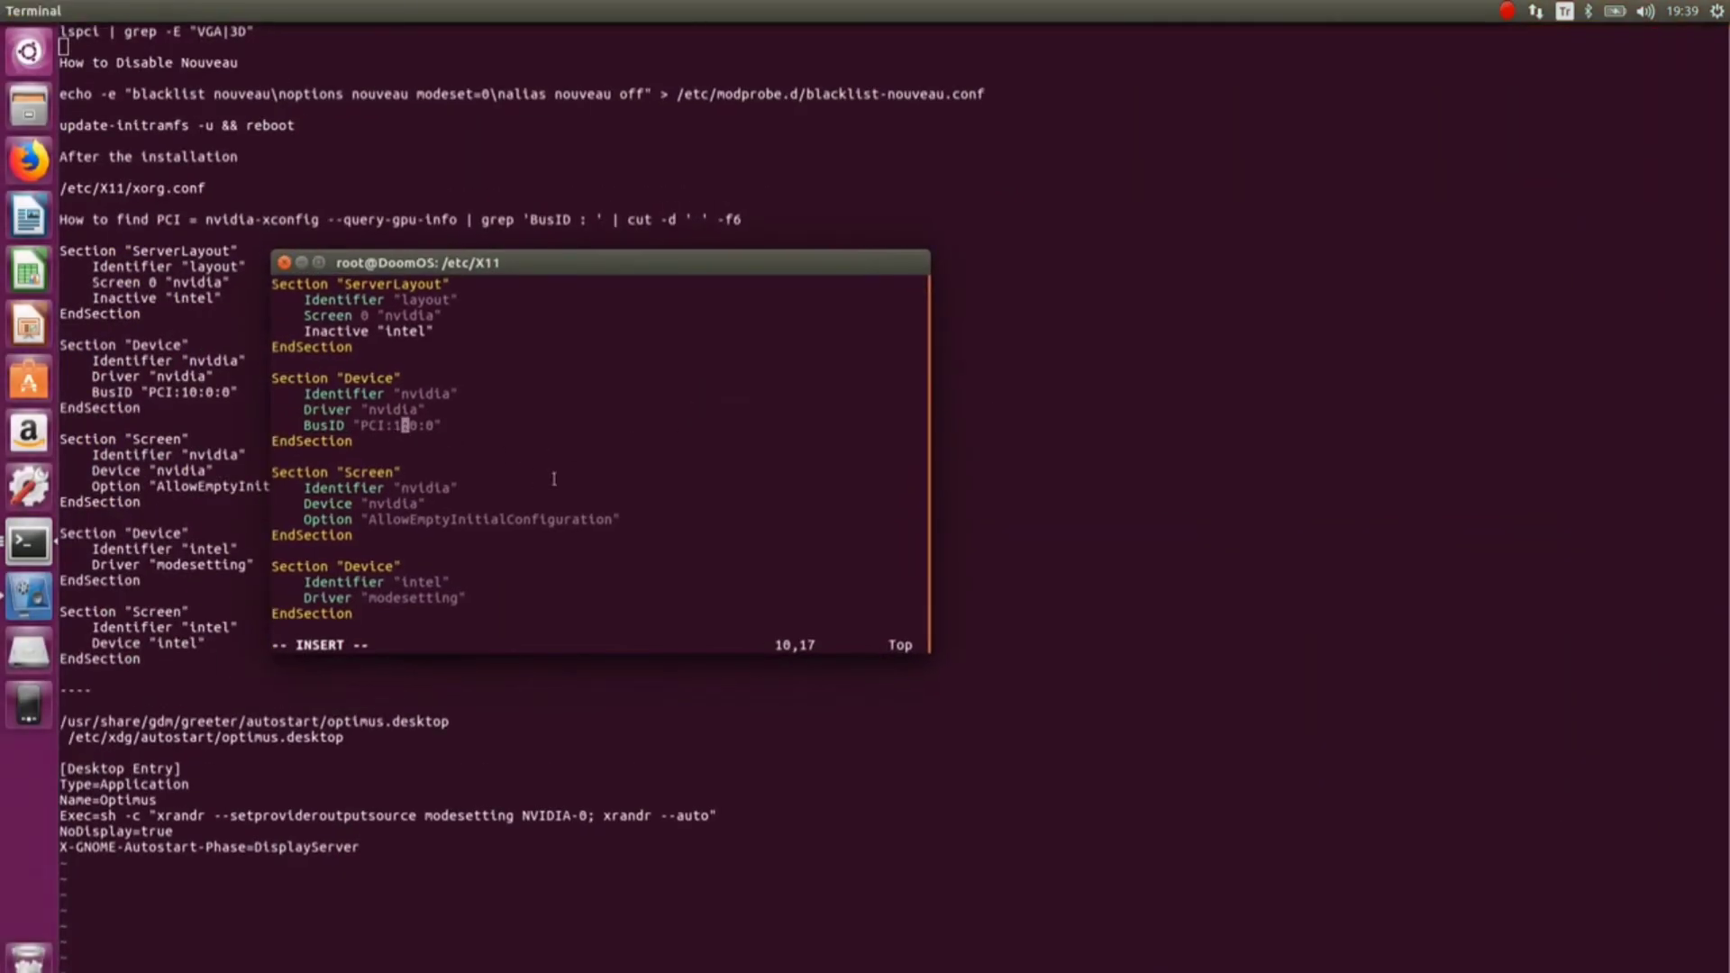
key(Down)
key(Down)
key(Down)
key(Down)
key(Down)
key(Down)
key(Down)
key(Down)
key(Down)
key(Down)
key(Down)
key(Down)
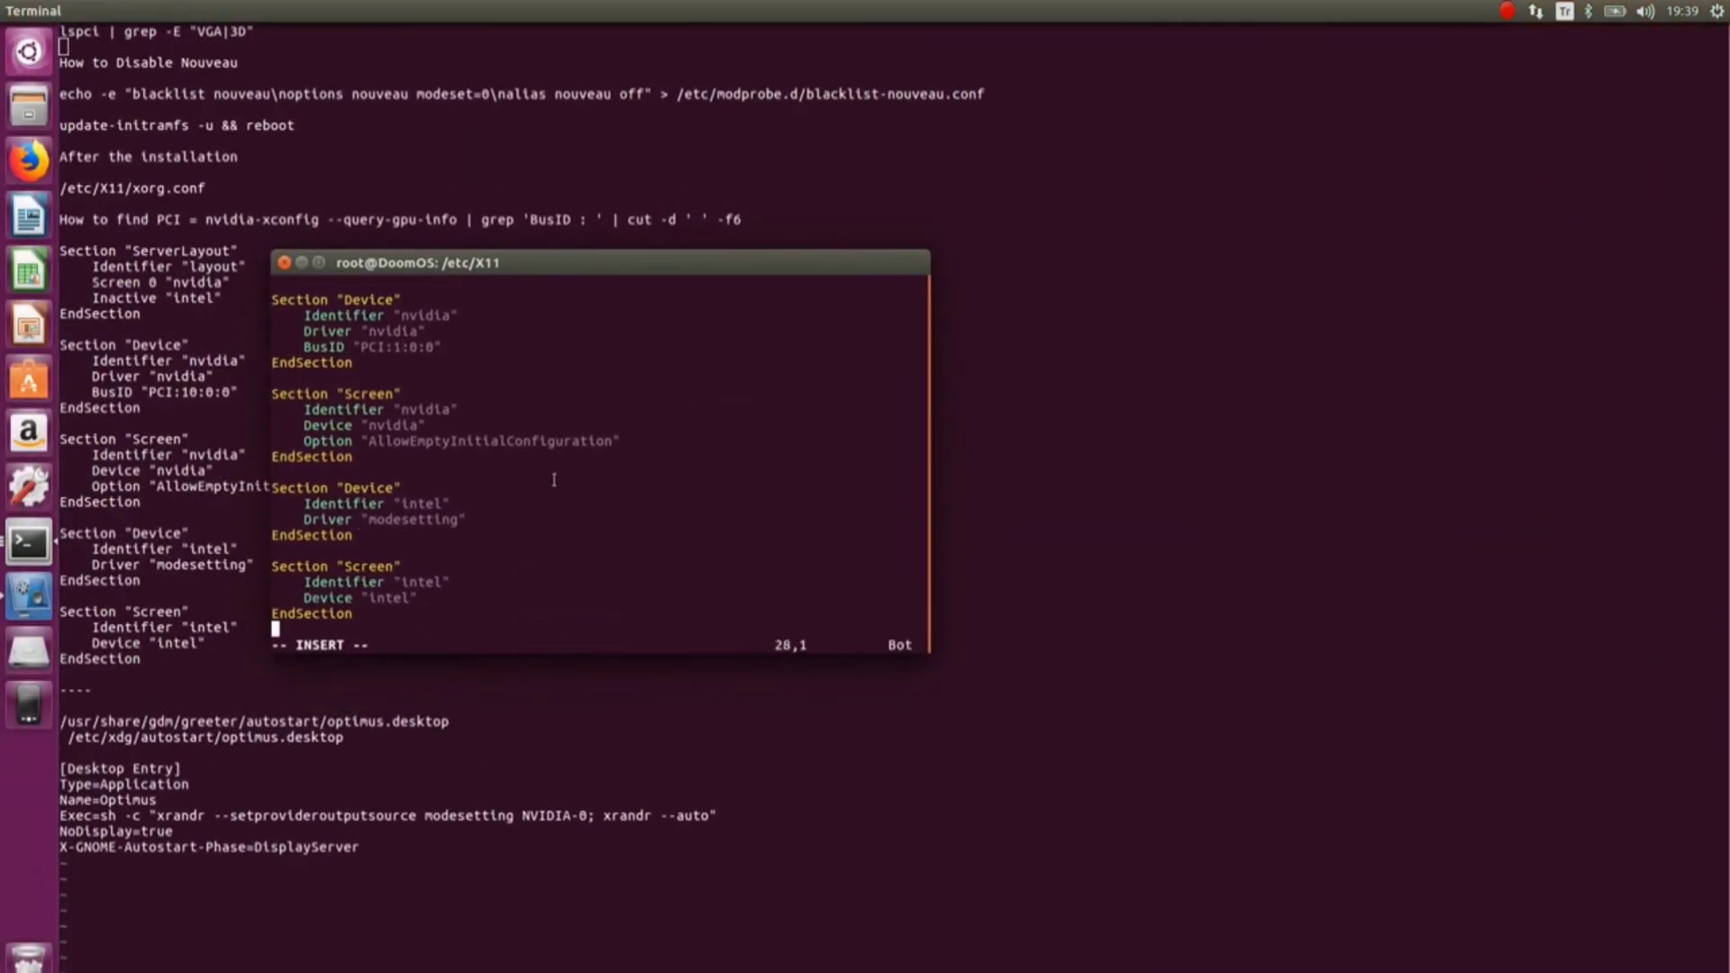
key(BackSpace)
Save xorg.conf with :w and quit vim with :q back to the root prompt
key(Escape)
text(:w)
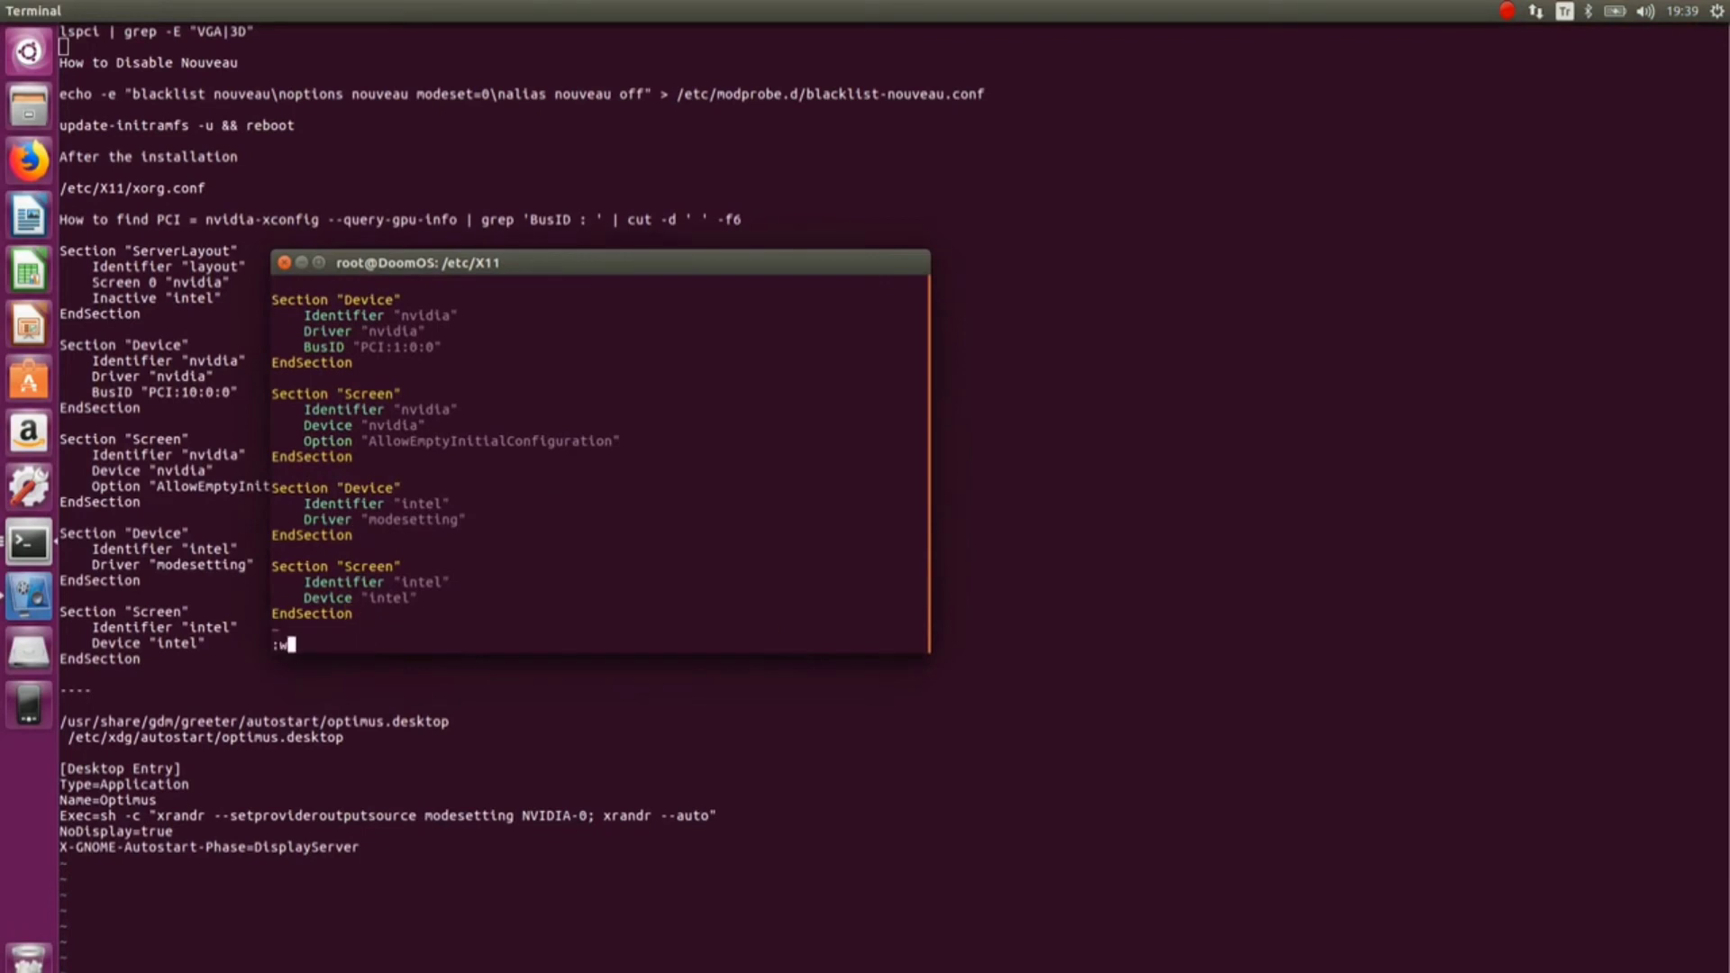
key(Return)
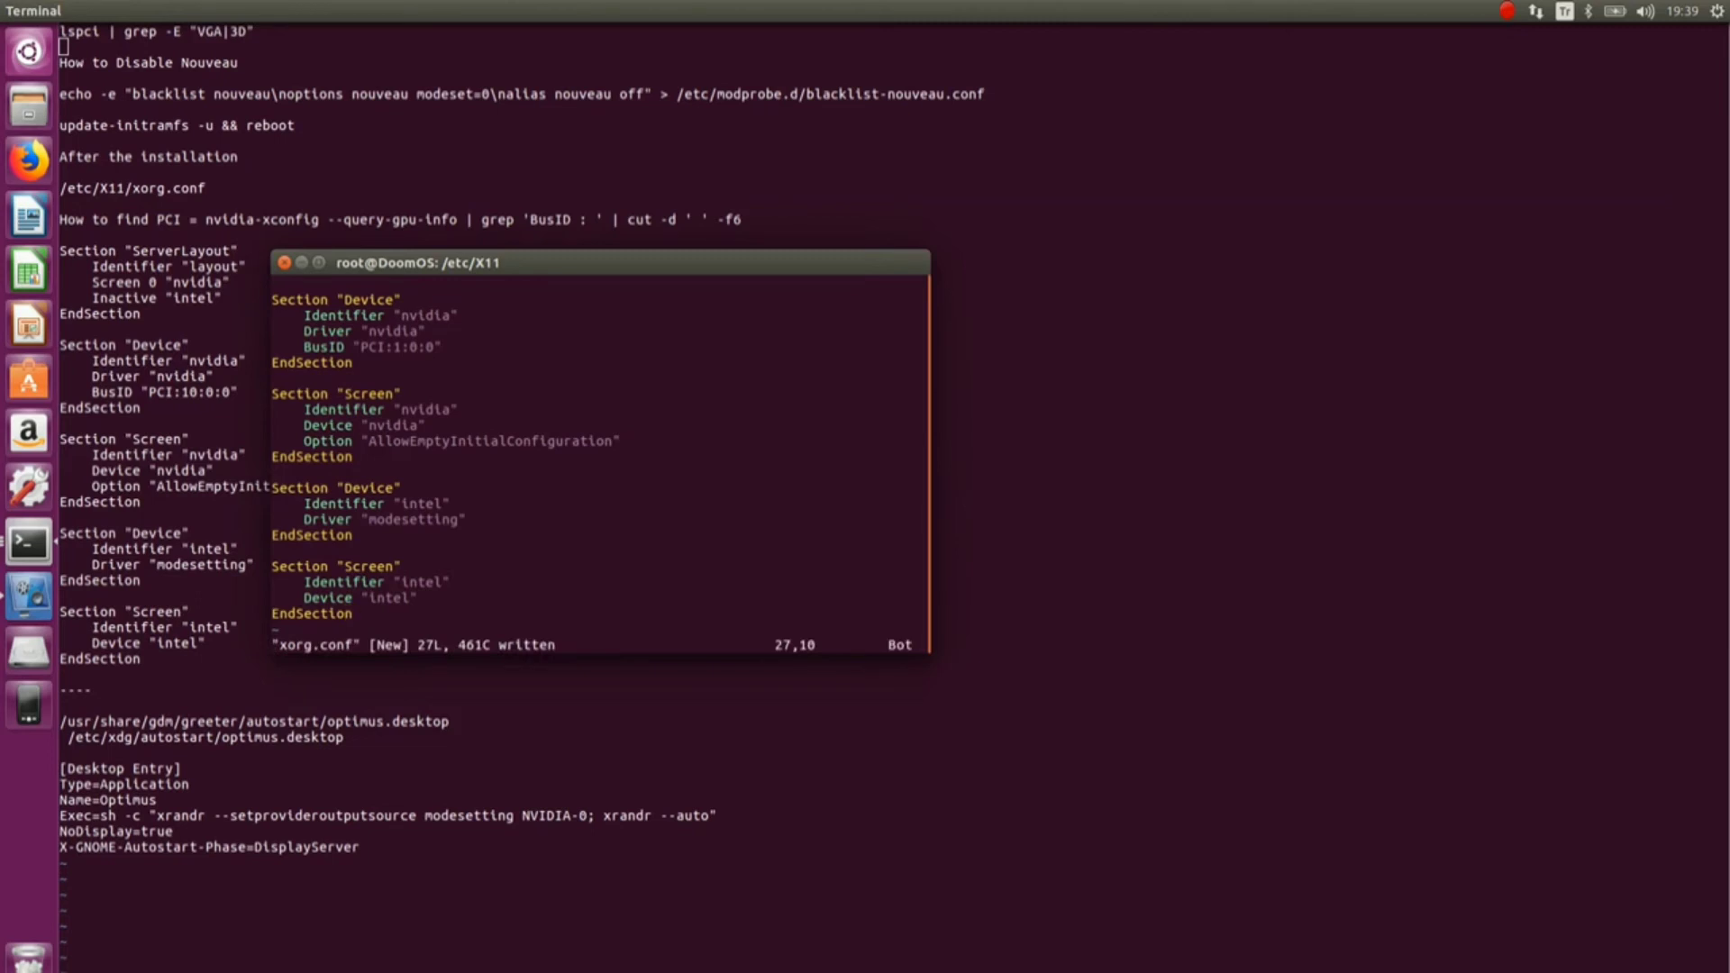
text(:q)
key(Return)
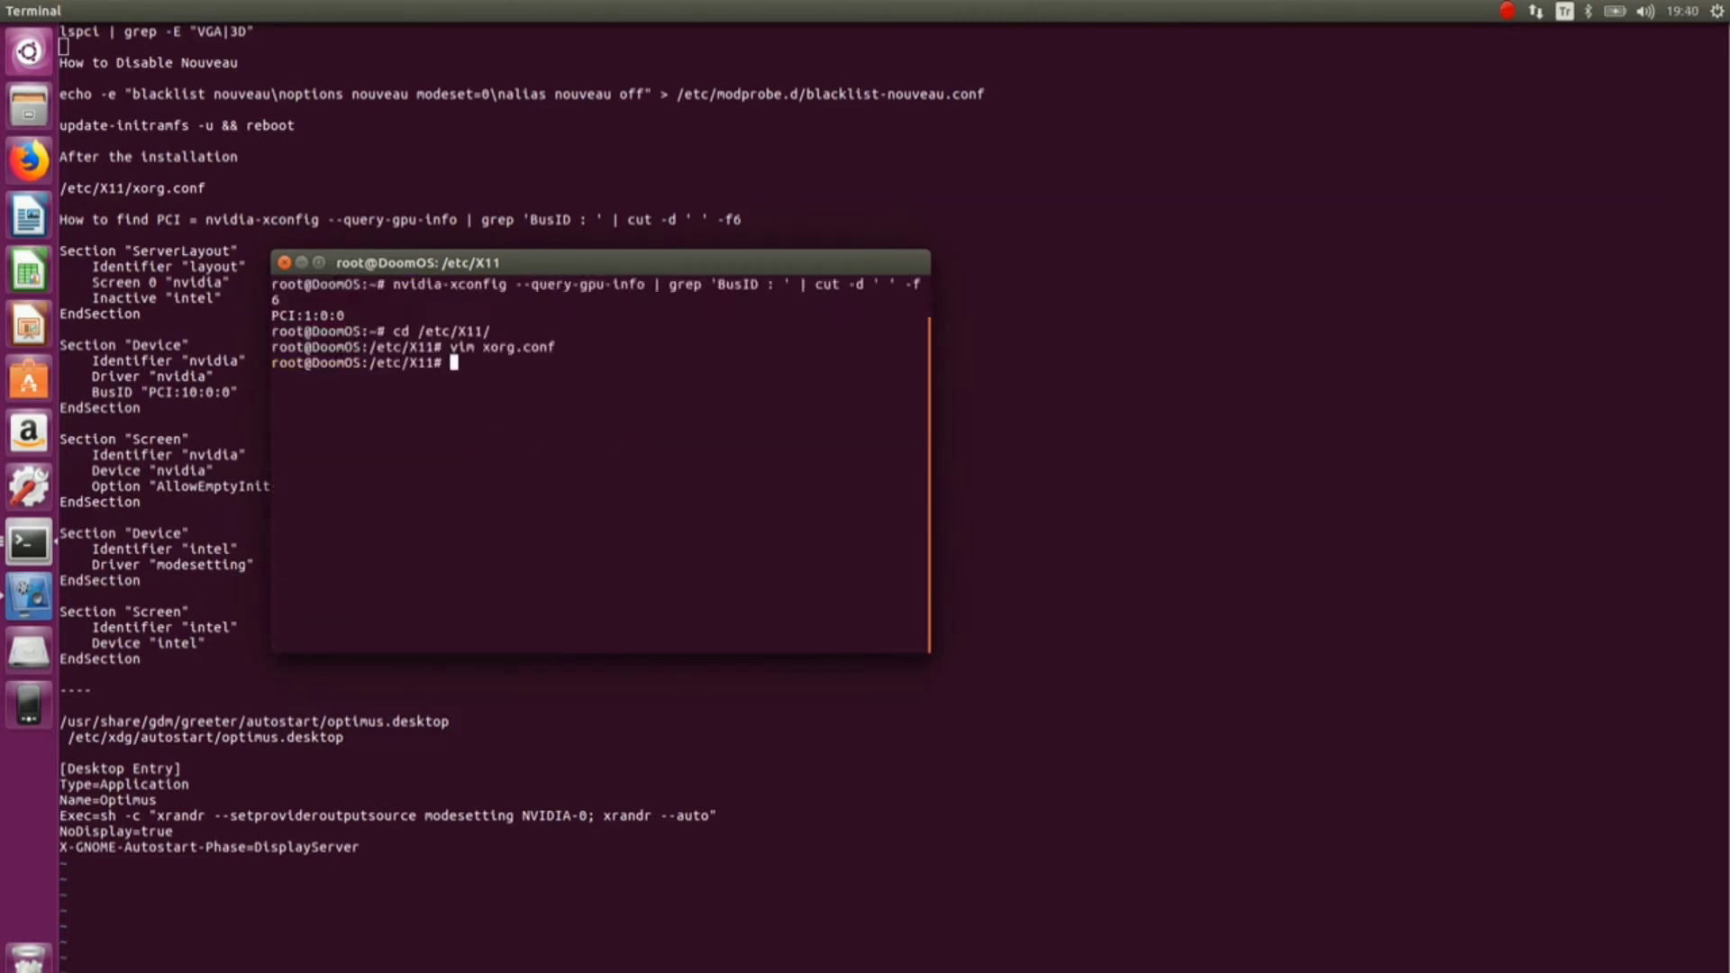
Clear and reposition the terminal, cd into /usr/share/gdm/greeter/autostart, and start vim on optimus.desktop
key(ctrl+l)
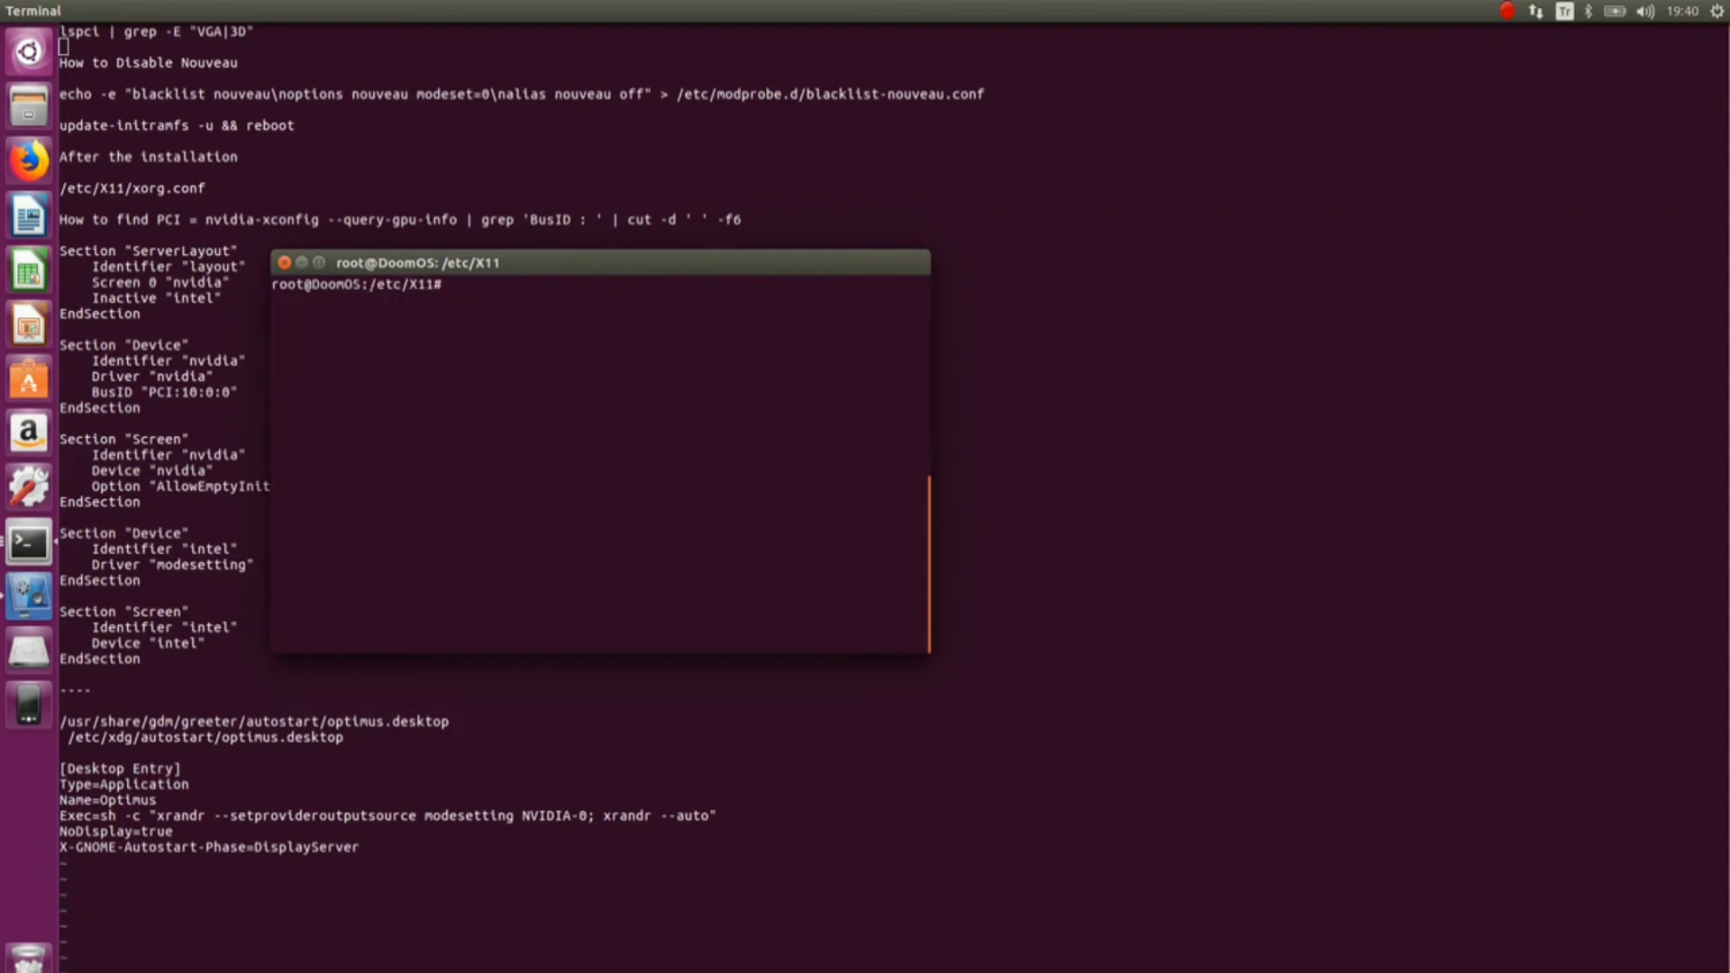
drag(574, 268, 986, 233)
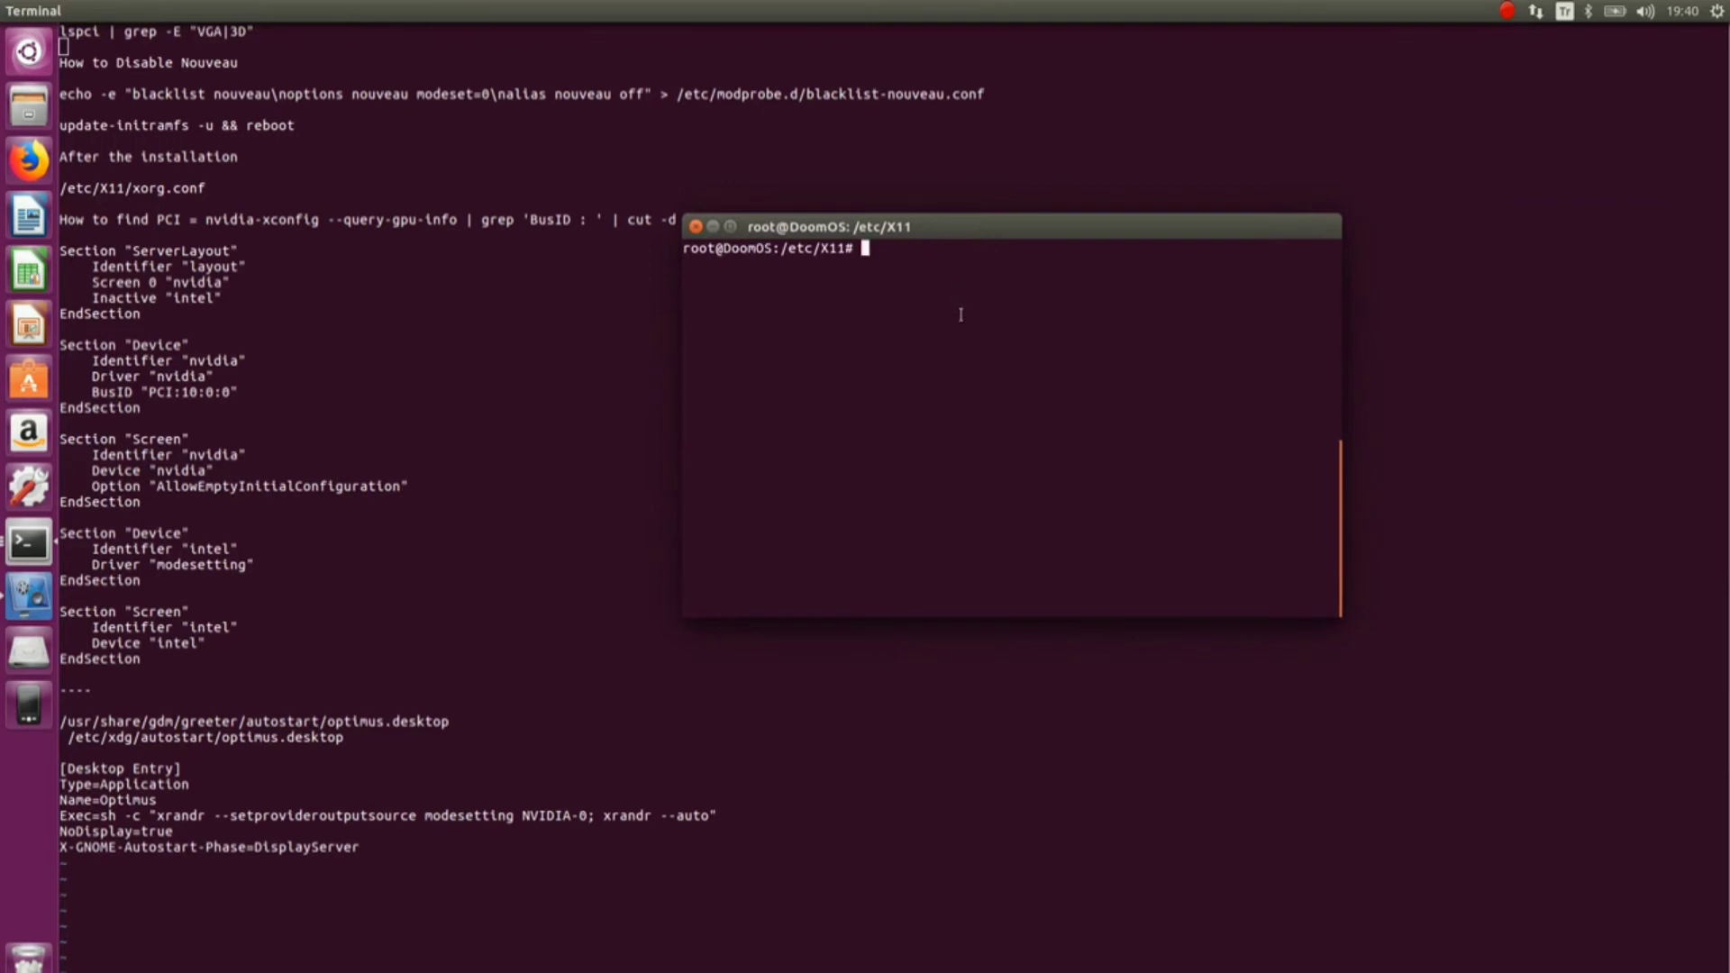
text(cd /usr/share/gd)
key(Tab)
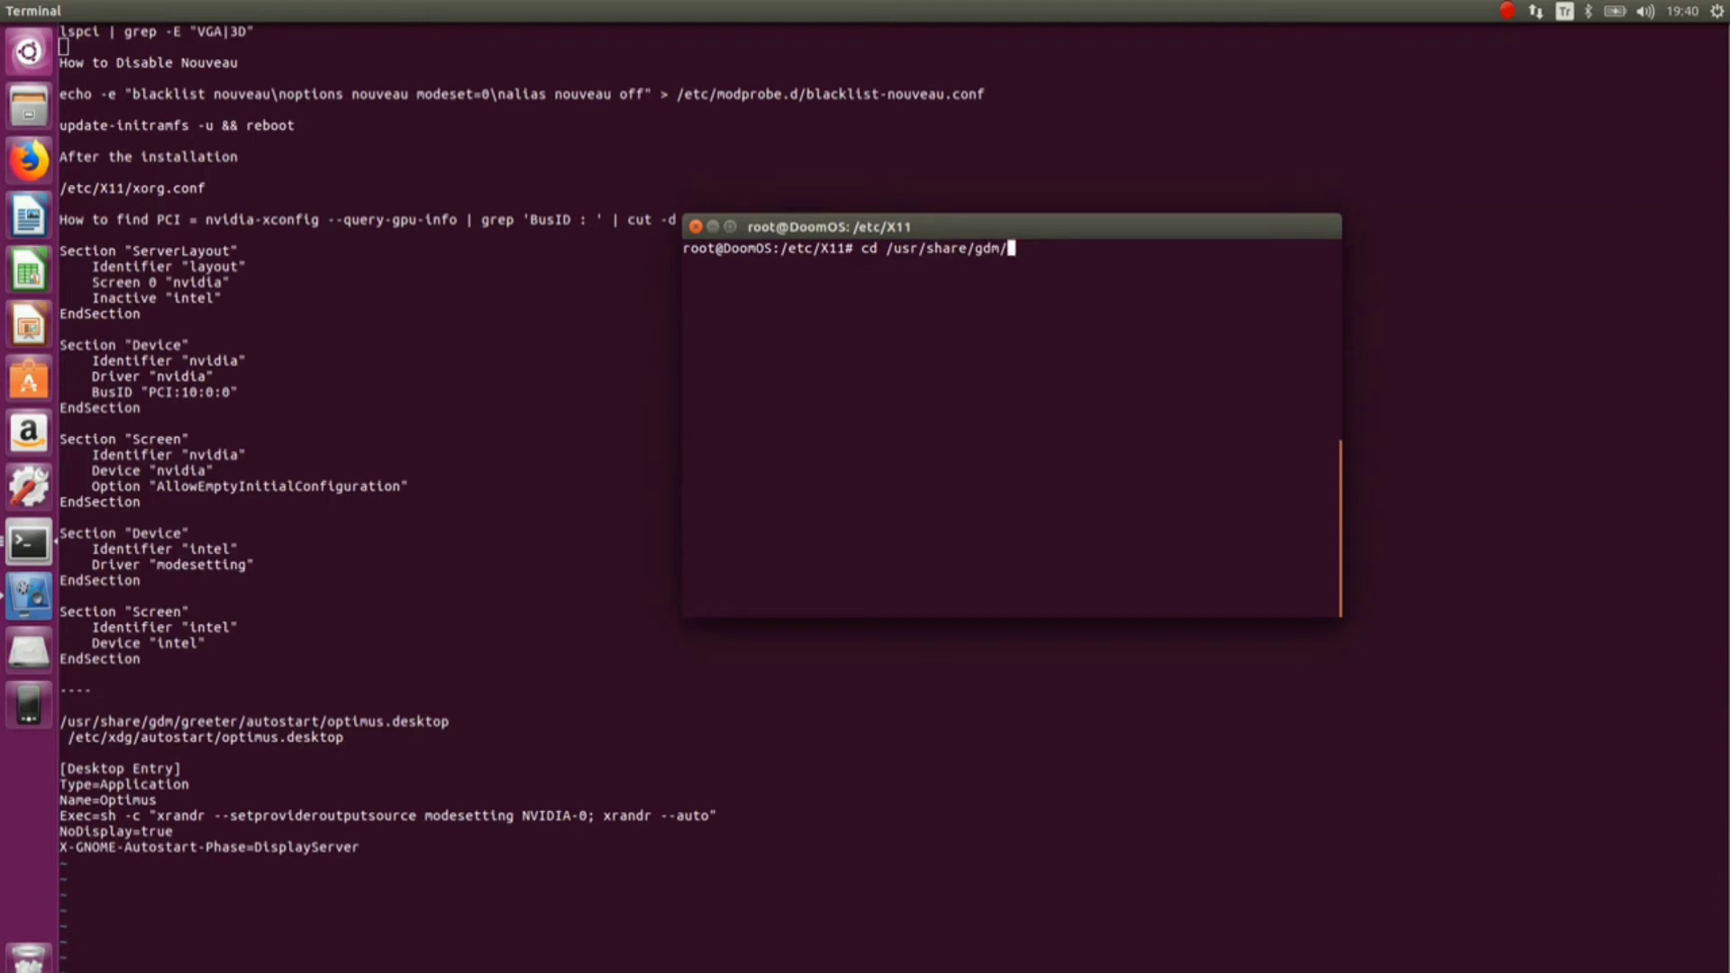
text(gree)
key(Tab)
text(auto)
key(Tab)
key(Return)
text(vim )
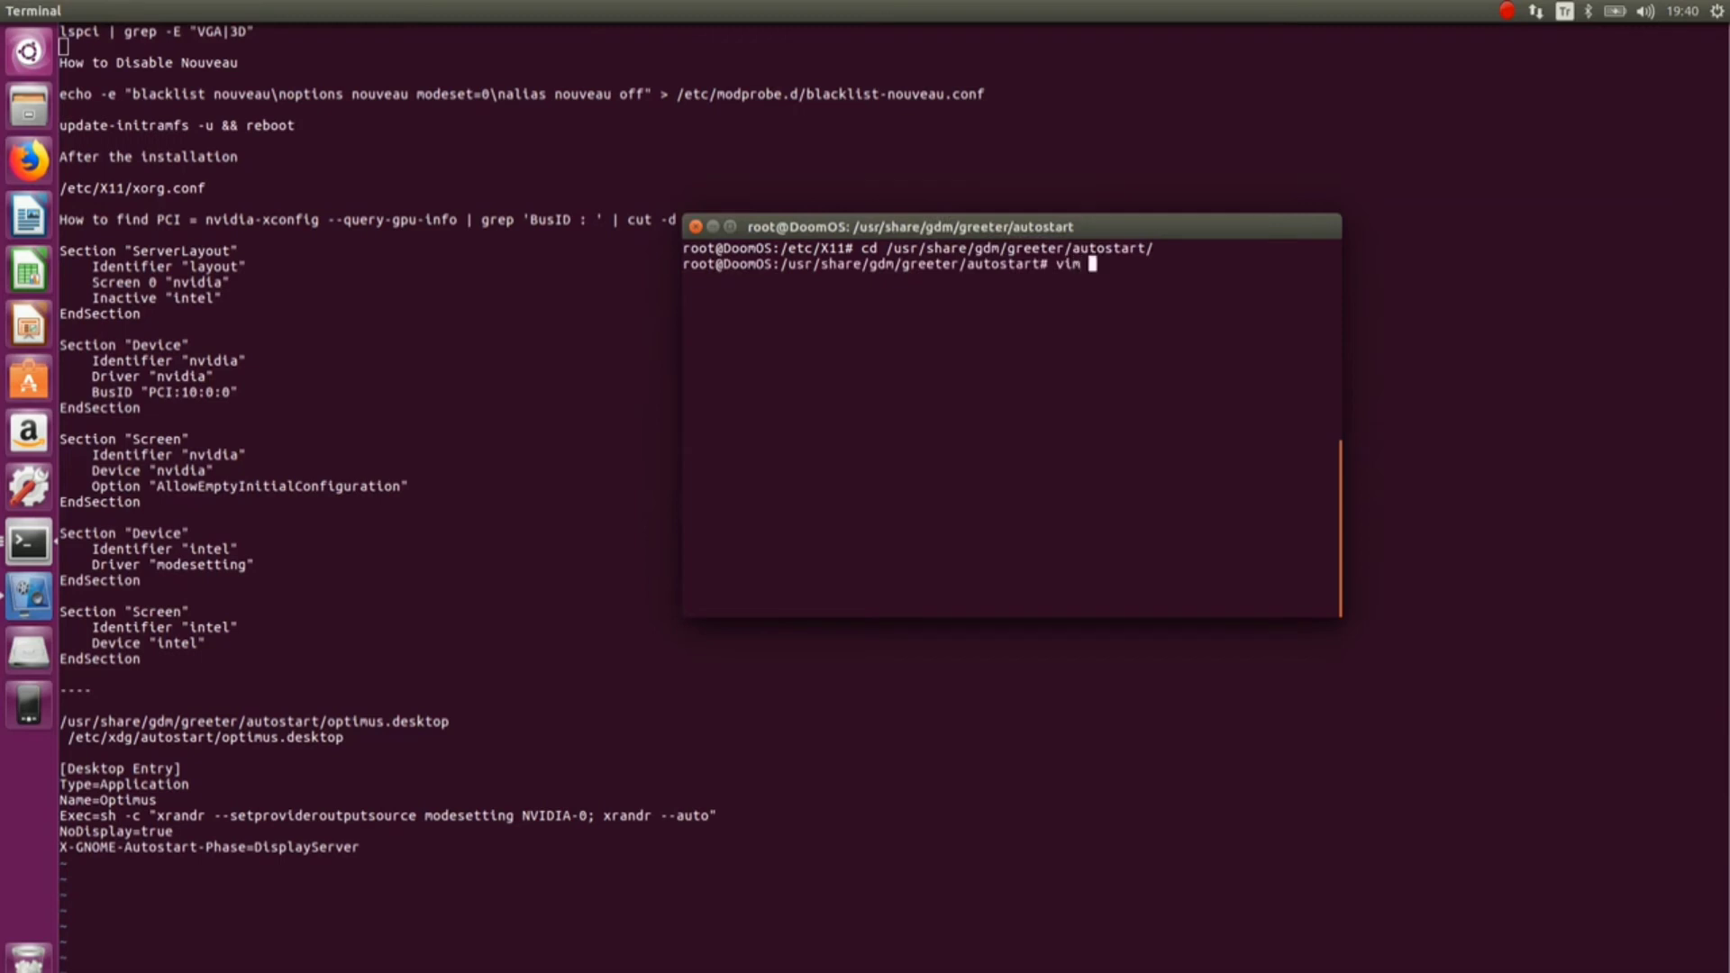
text(oitimus.desktop)
key(Return)
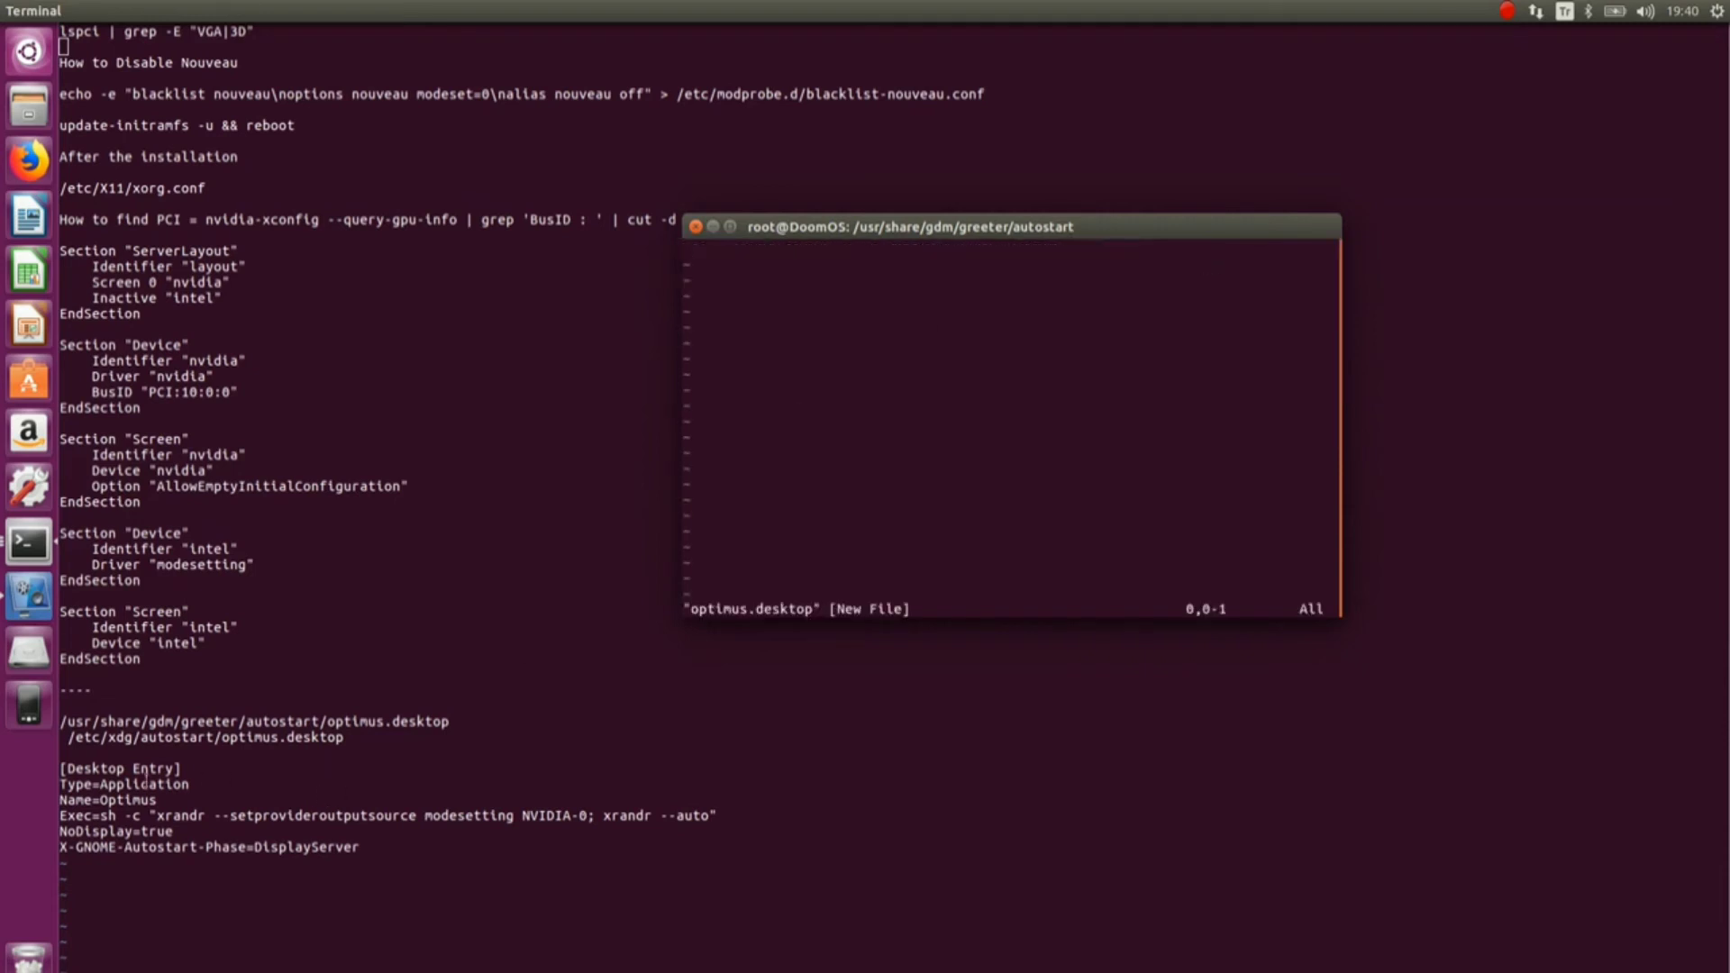
Copy the Desktop Entry lines from the notes and paste them into the vim file
drag(62, 767, 352, 847)
right_click(267, 820)
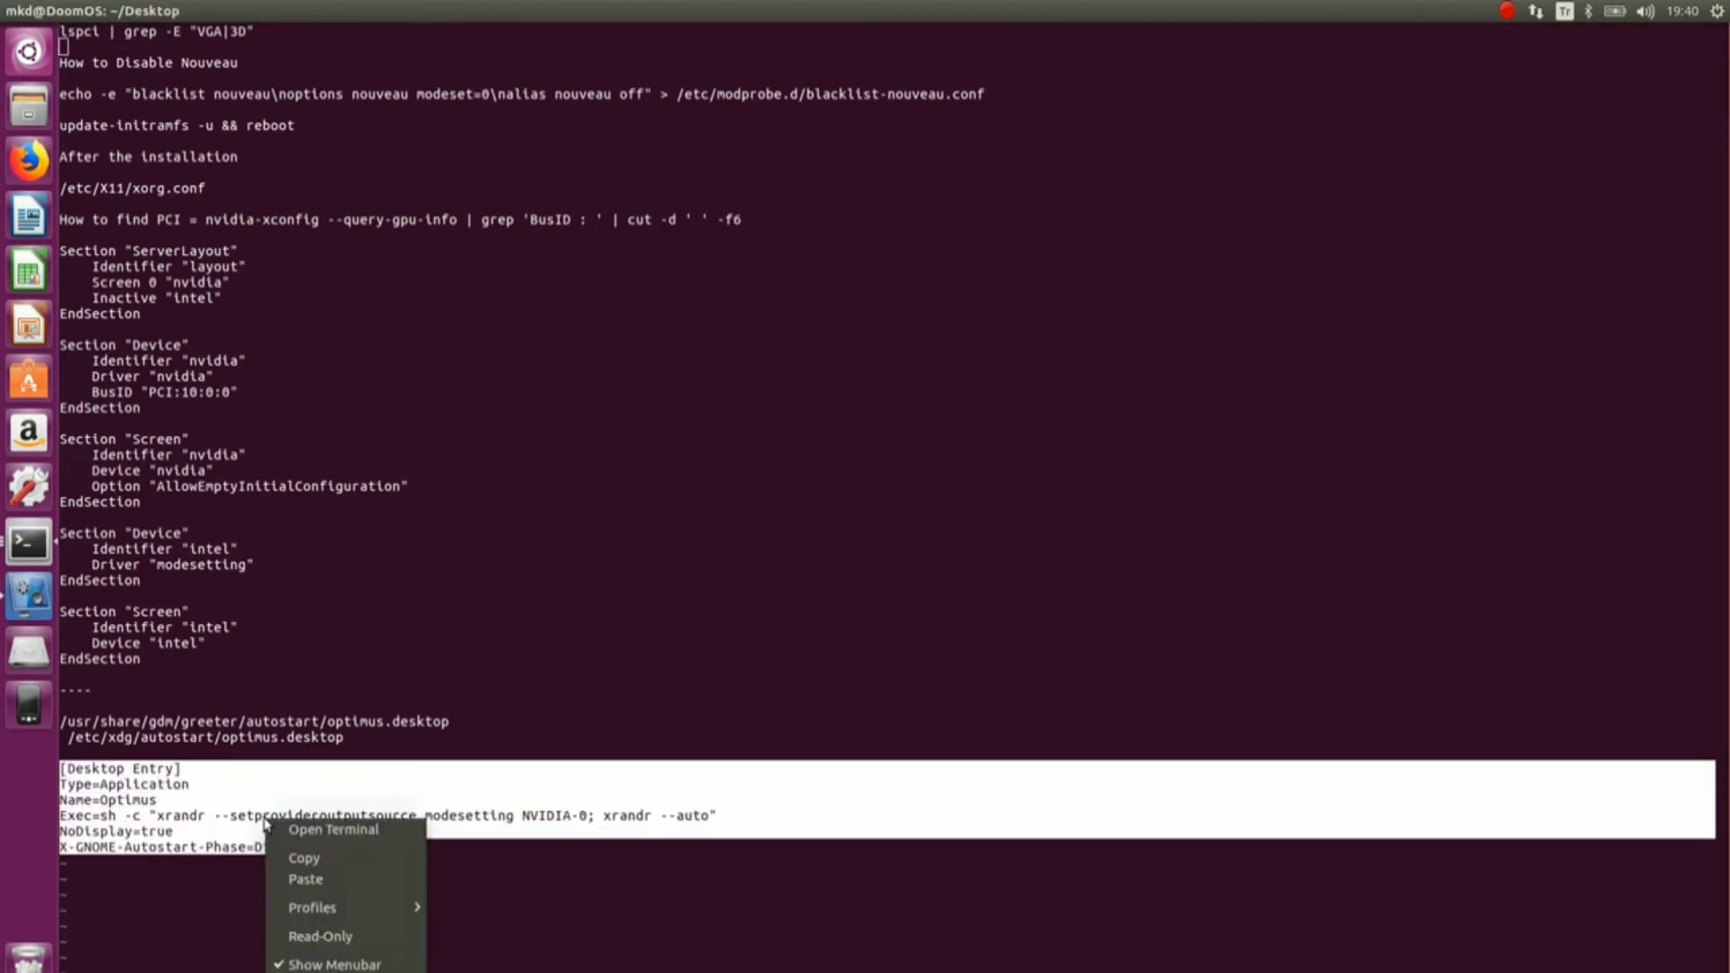
click(301, 864)
key(alt+Tab)
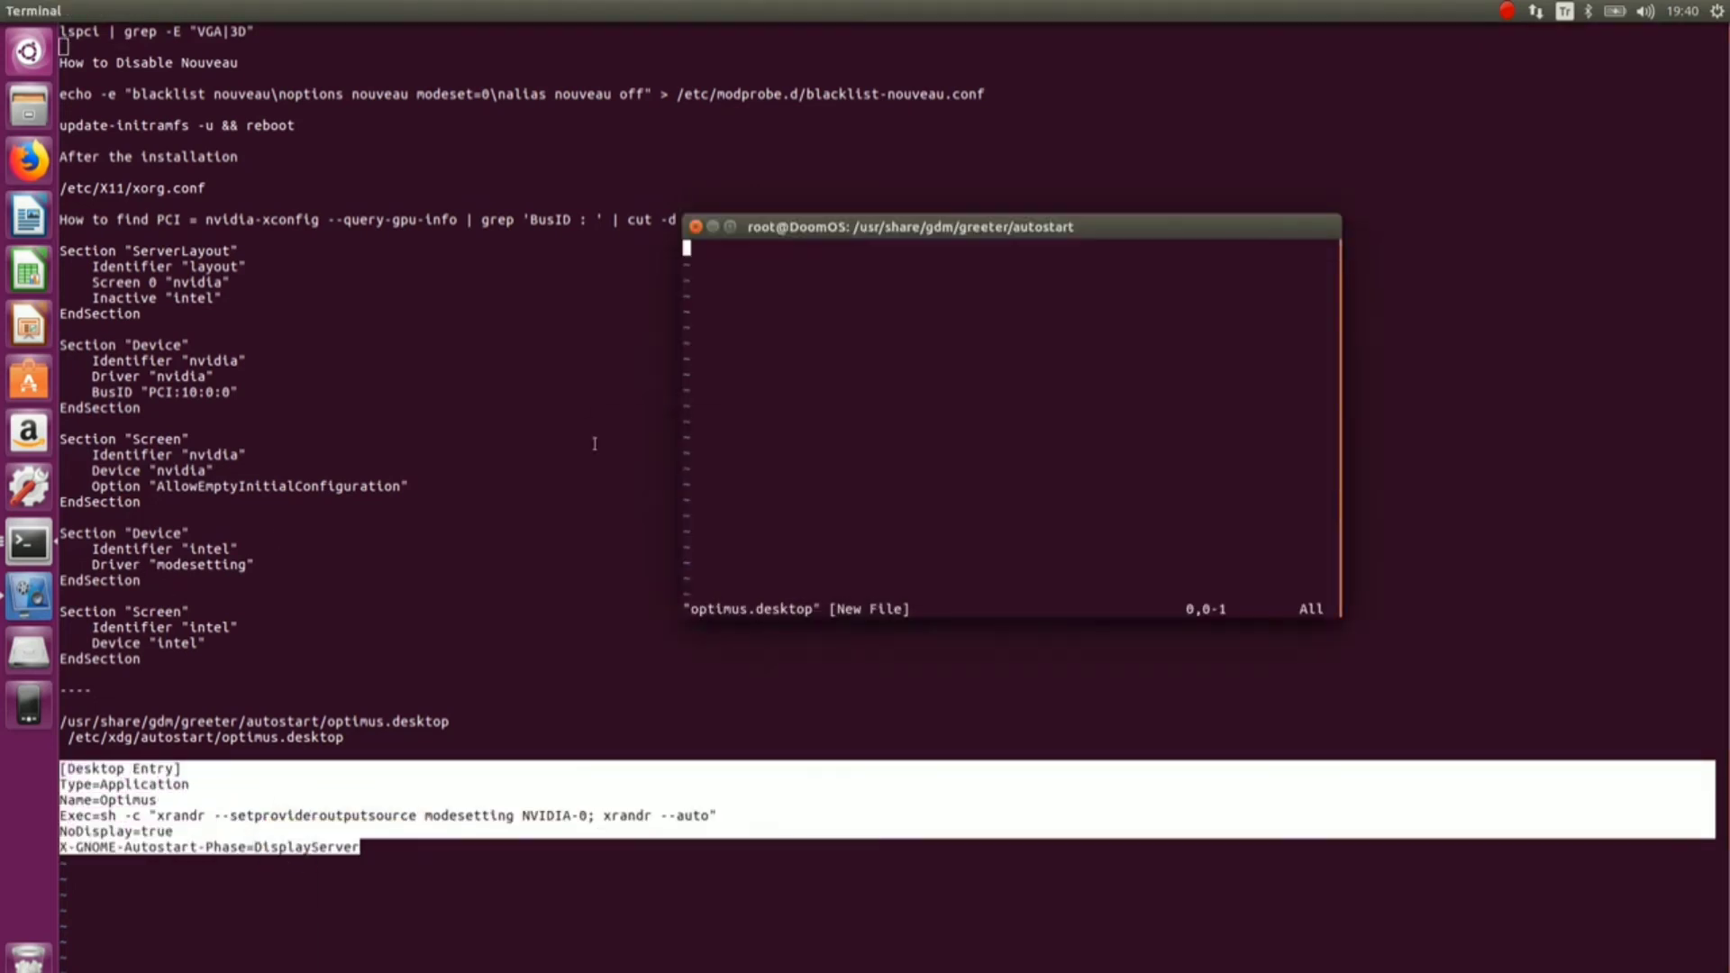
right_click(794, 276)
click(794, 313)
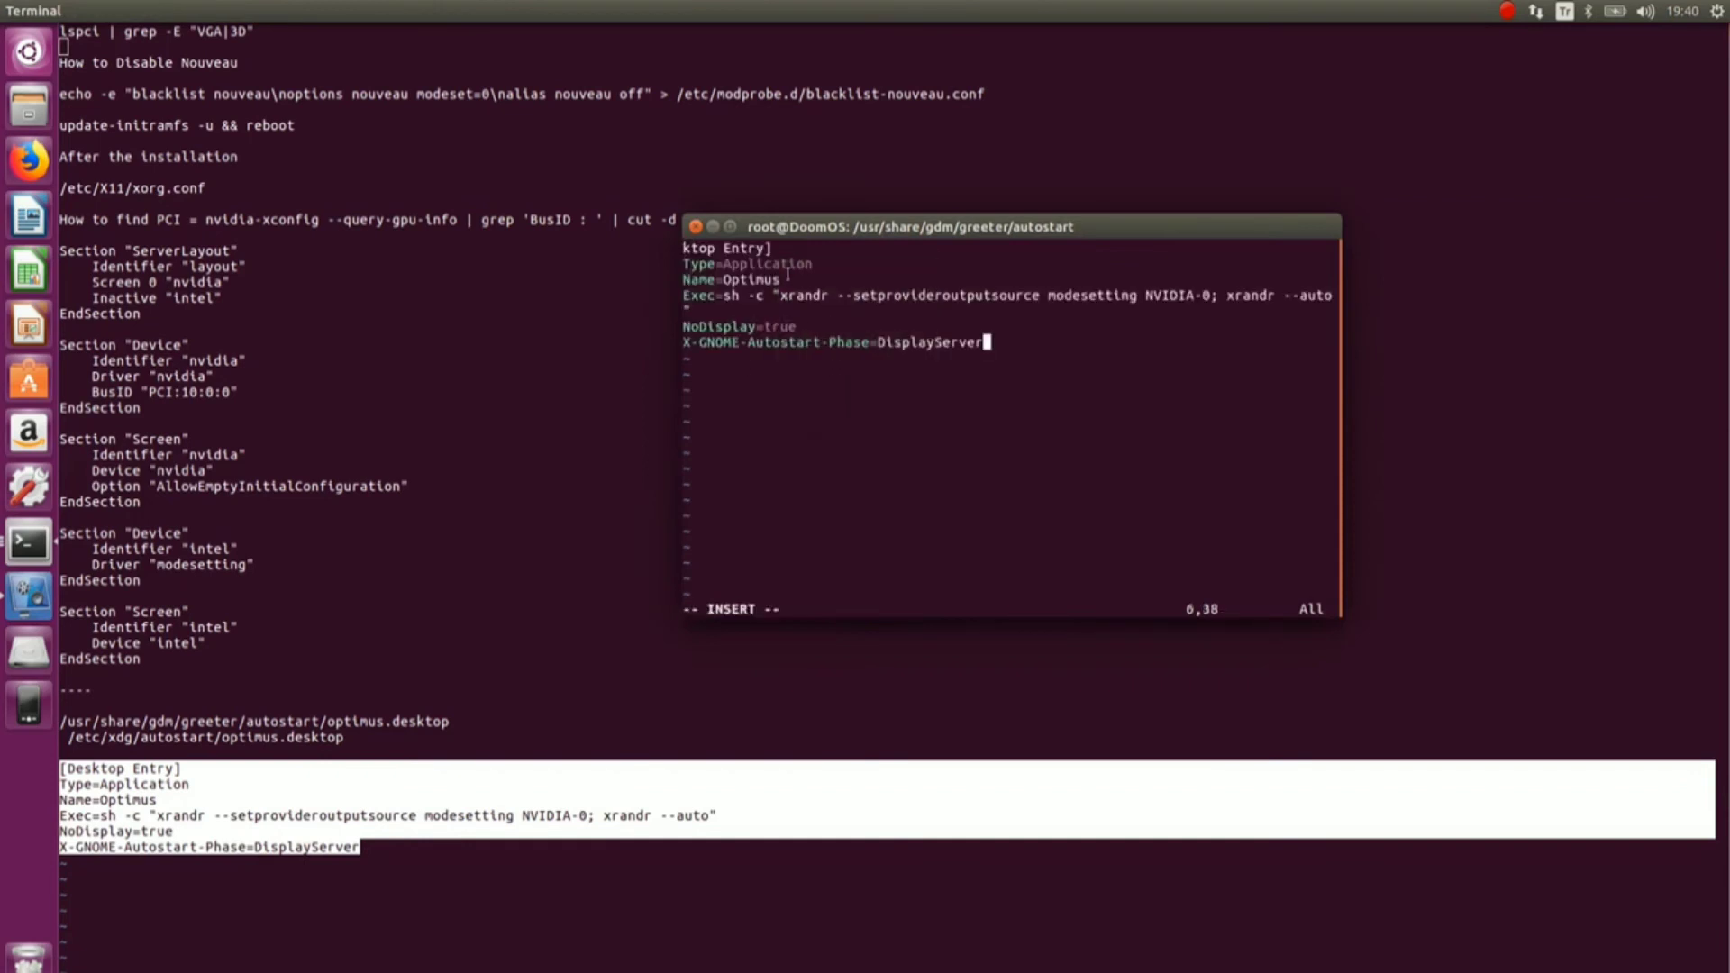
Restore the clipped '[Desktop Entry]' first line, then save with :wq
key(Left)
key(Left)
key(Left)
key(Left)
key(Left)
key(Left)
key(Left)
key(Left)
key(Left)
key(Left)
key(Left)
key(Left)
key(Left)
key(Left)
key(Left)
key(Left)
key(Left)
key(Left)
key(Left)
key(Left)
key(Up)
key(Up)
key(Up)
key(Up)
key(Up)
text([)
text(Des)
text(0)
key(BackSpace)
key(Down)
key(Down)
key(Down)
key(Down)
key(Escape)
text(:wq)
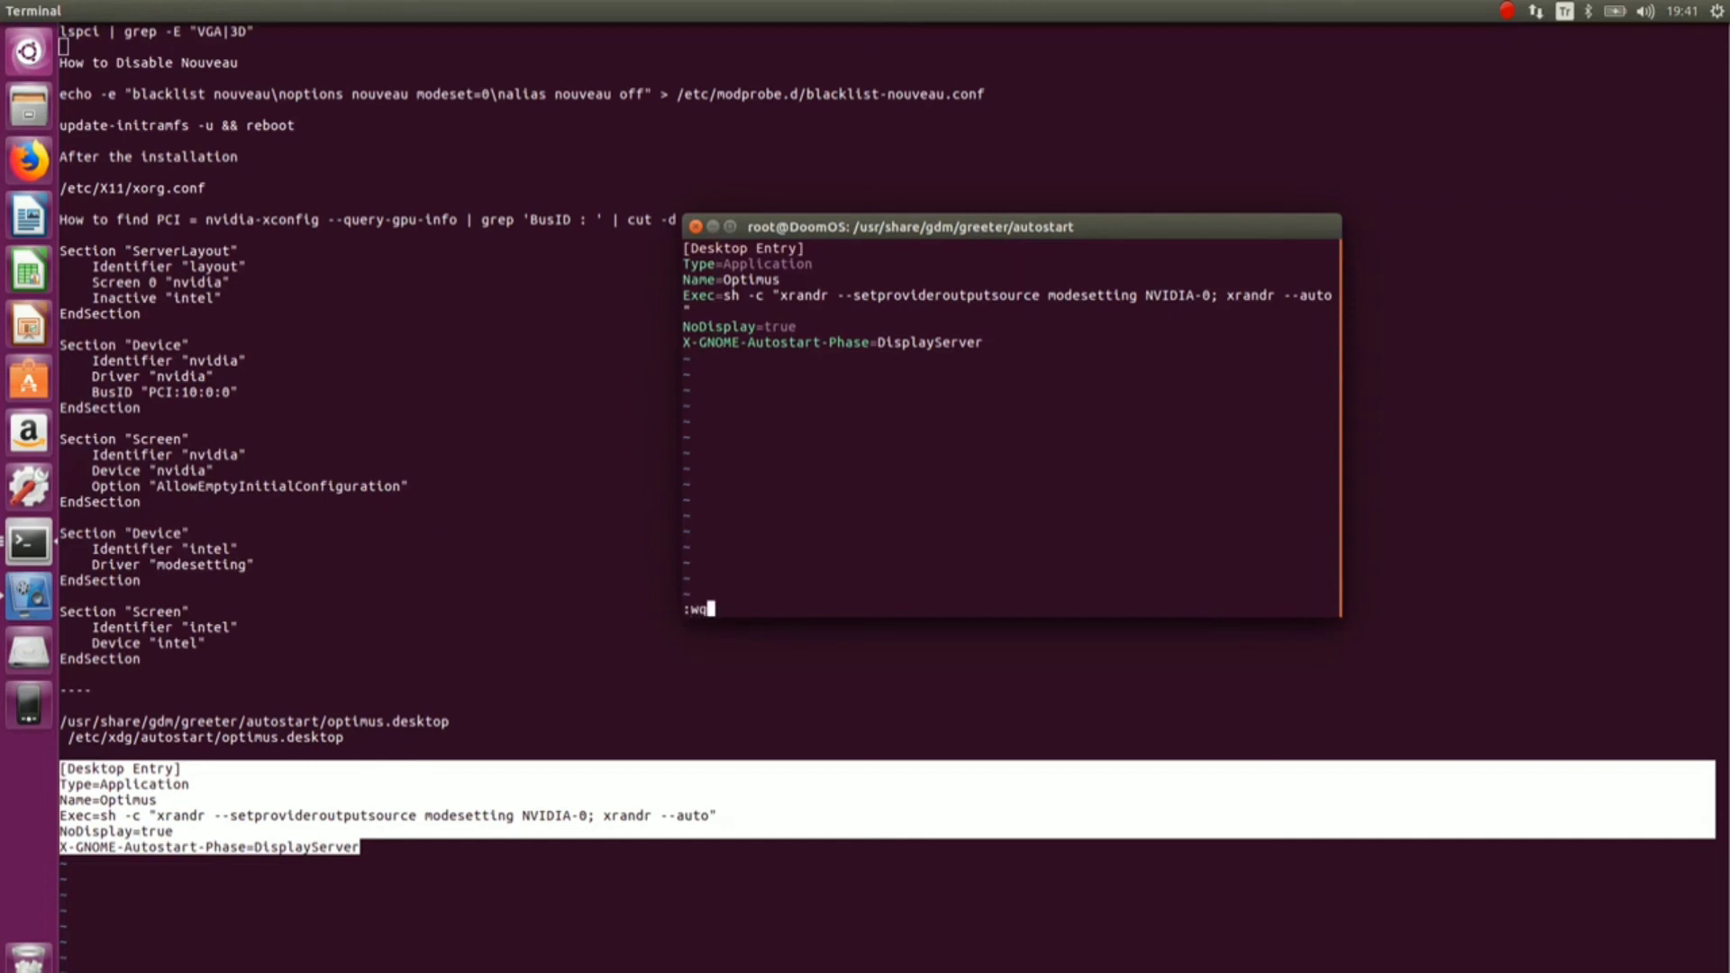
key(Return)
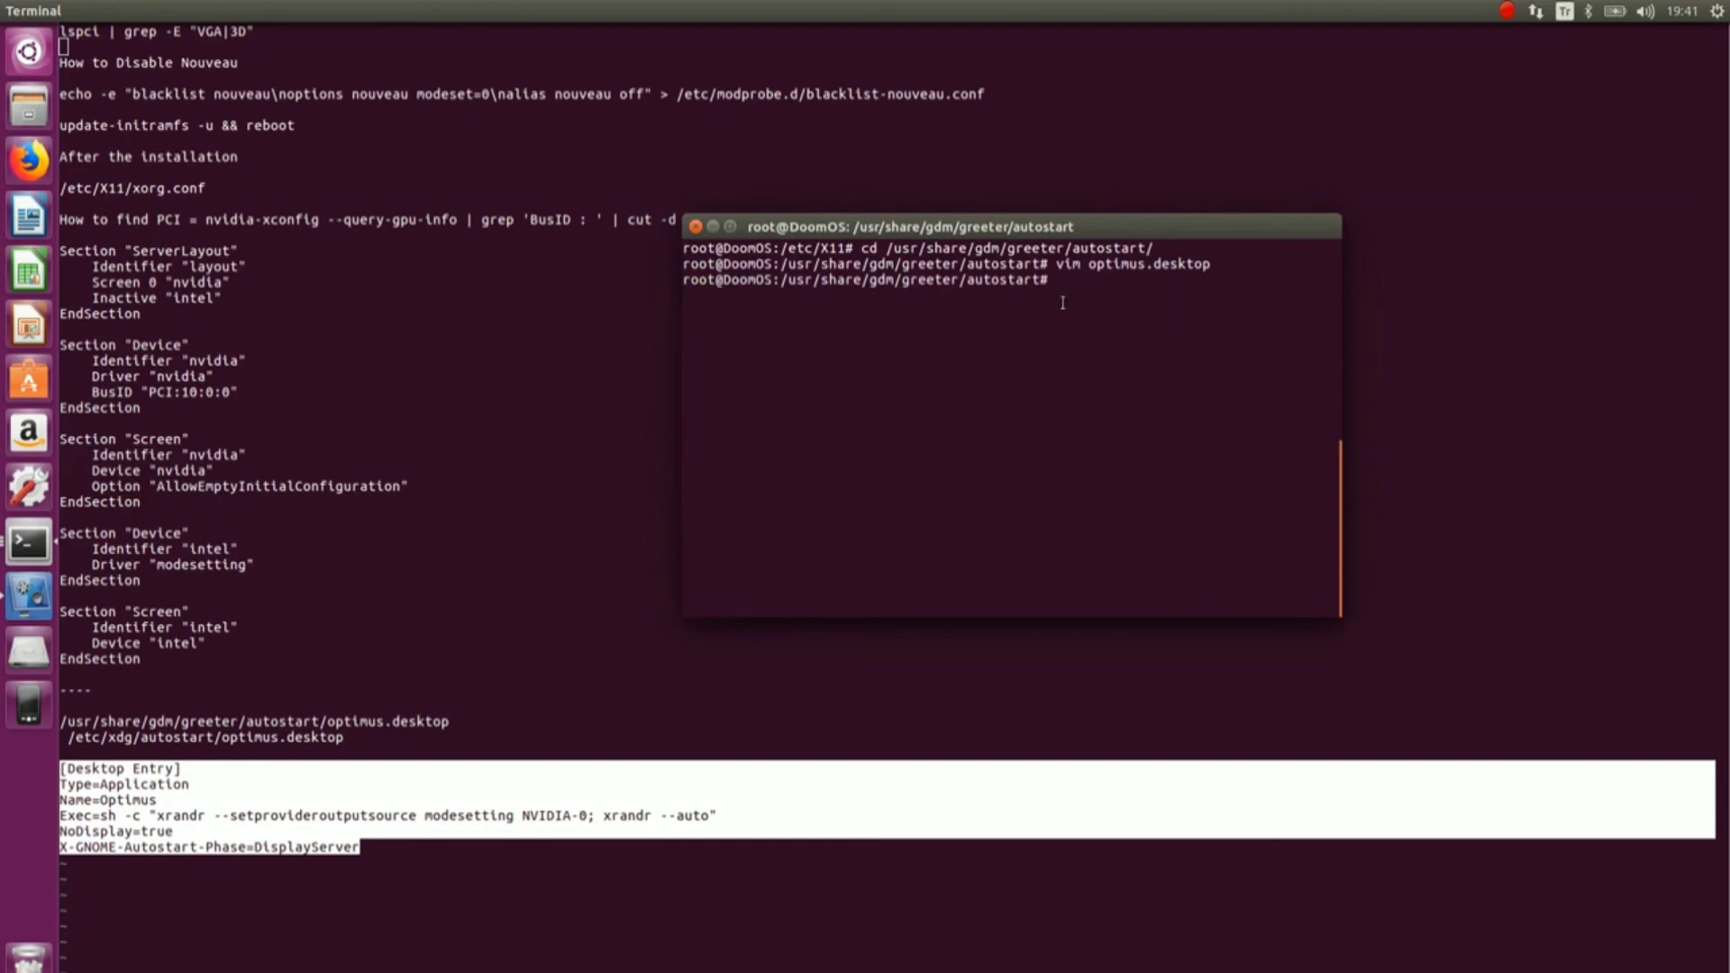
Change into /etc/xdg/autostart and start vim on a new optimus.desktop
text(cd )
text(/etc/)
text(xdg/e)
text(ut)
key(Tab)
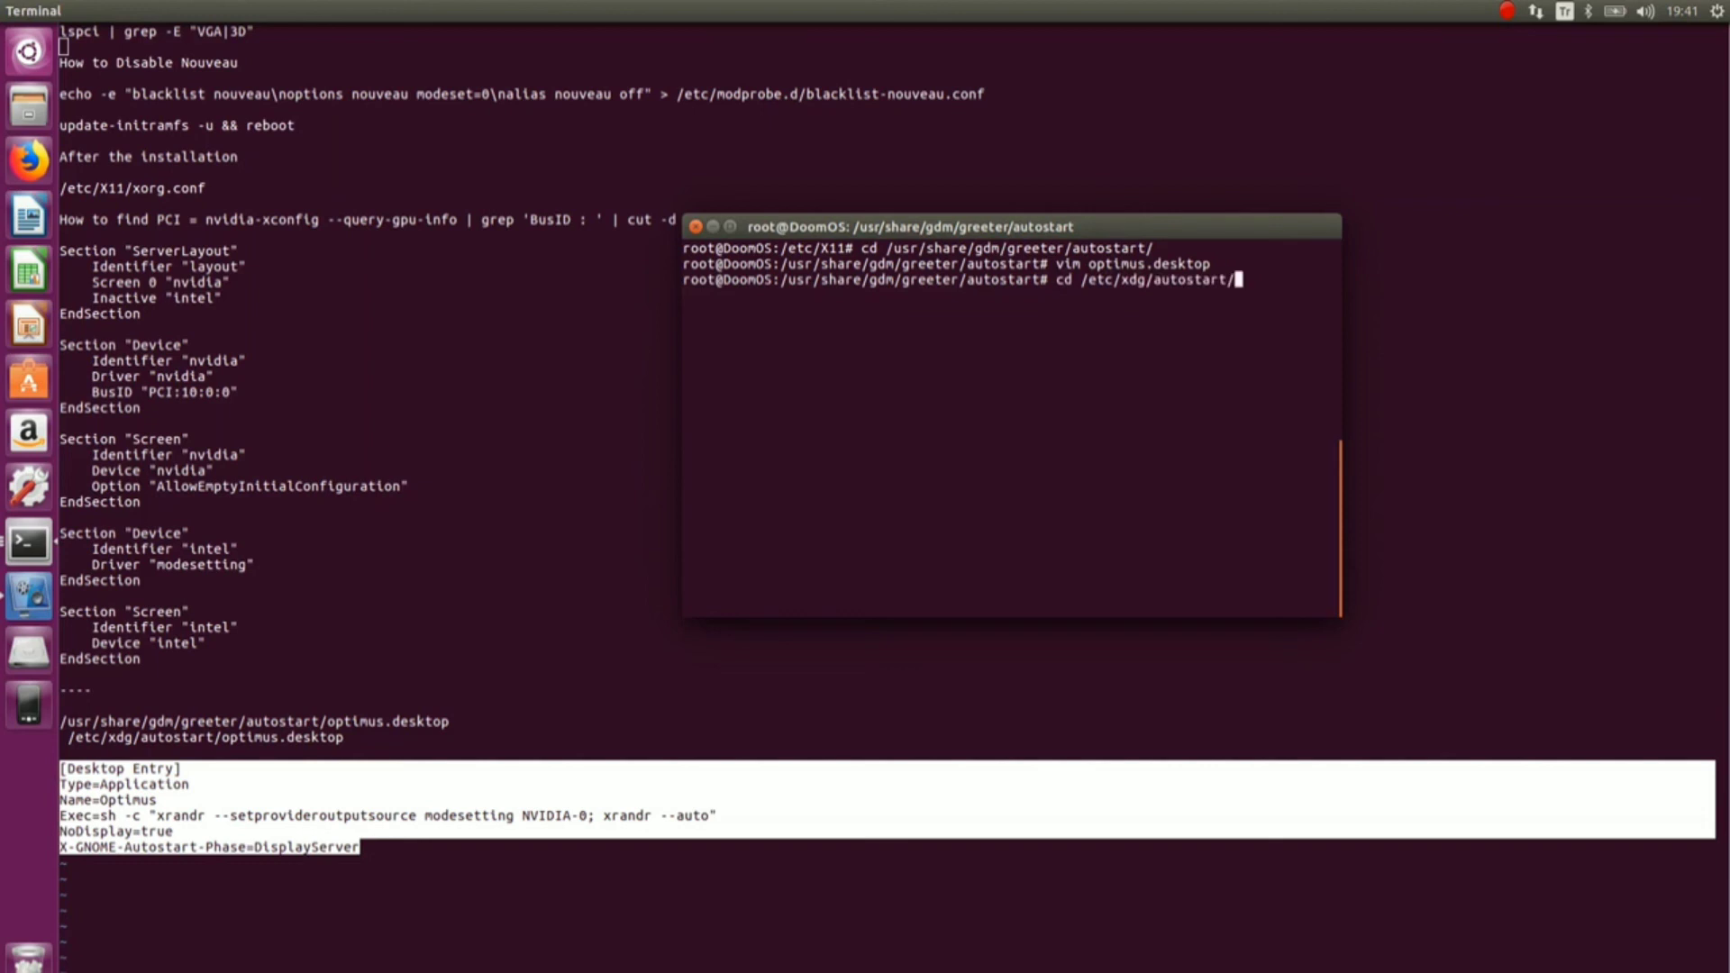
key(Return)
text(vim )
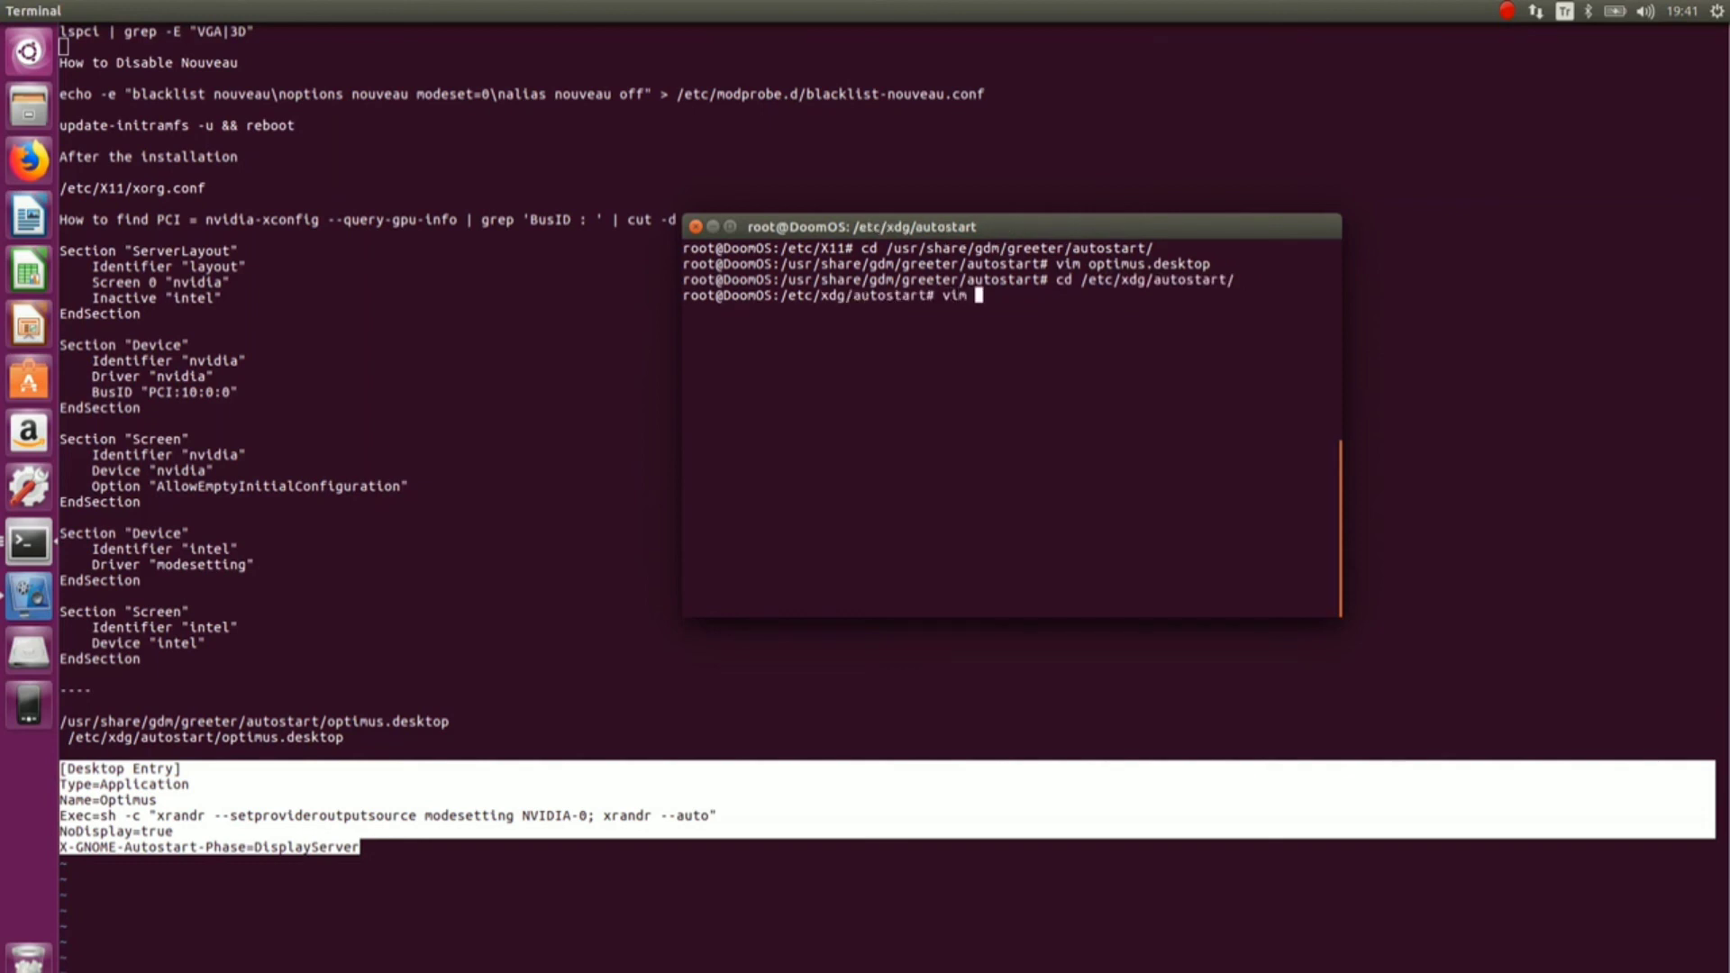
text(optimus.desktop)
key(Return)
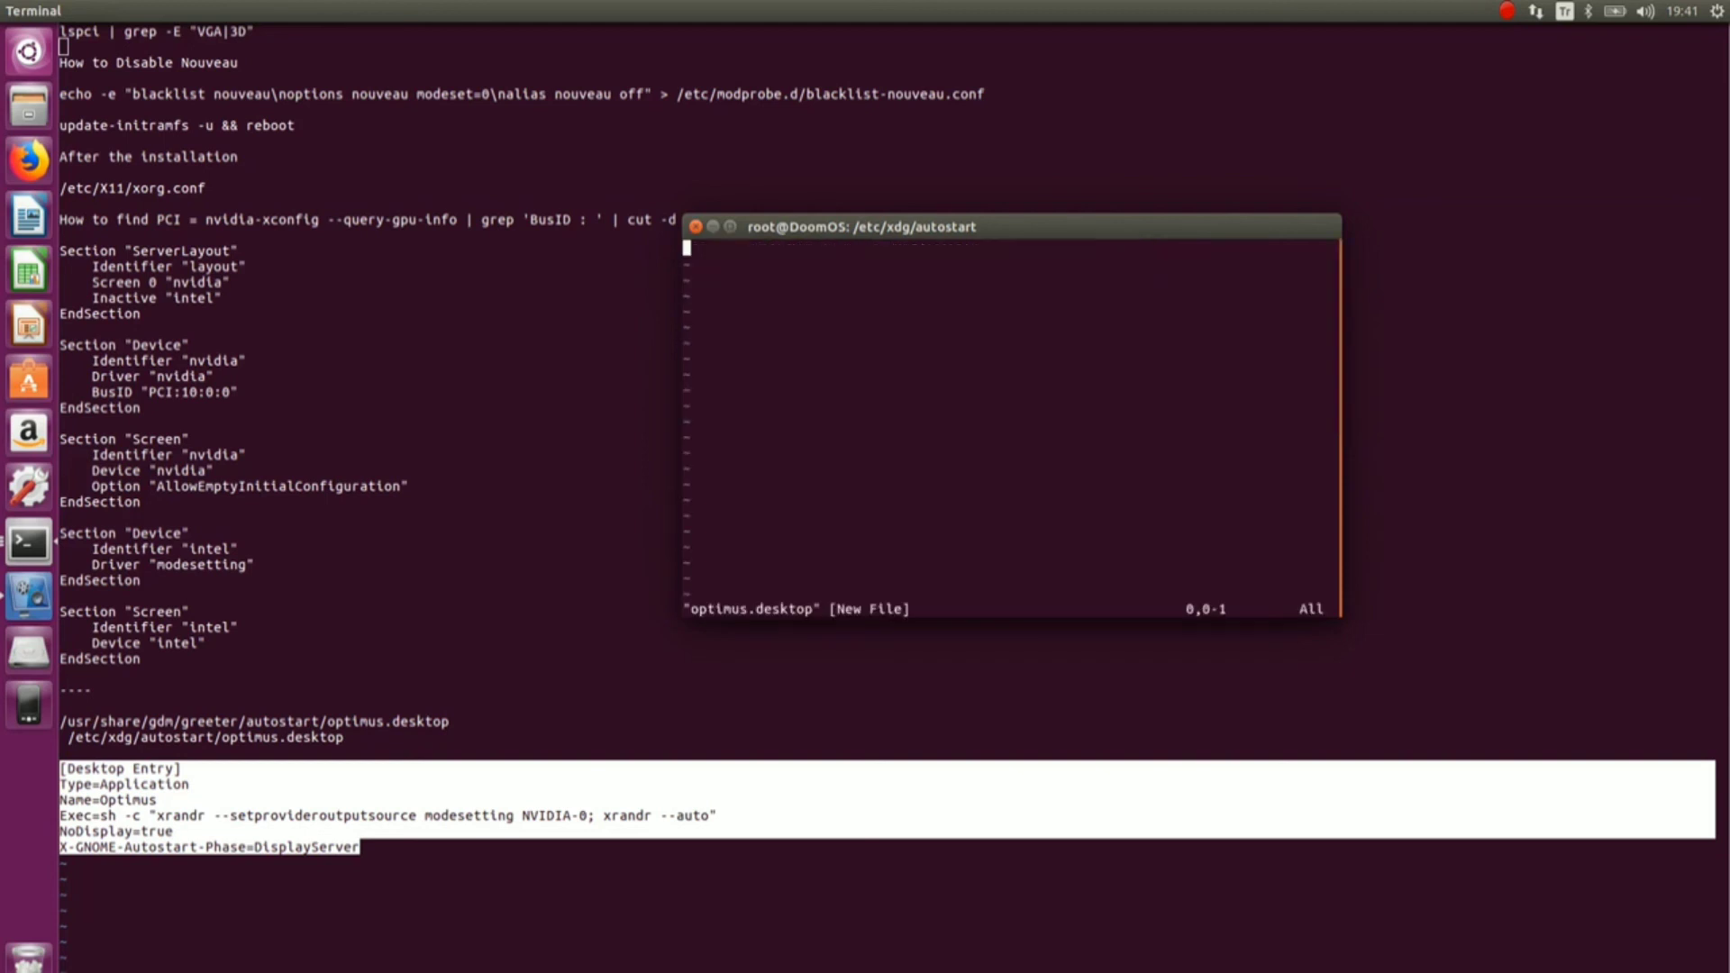
Paste the Optimus Desktop Entry and repair the clipped '[Desktop Entry]' first line
right_click(1030, 303)
click(1072, 360)
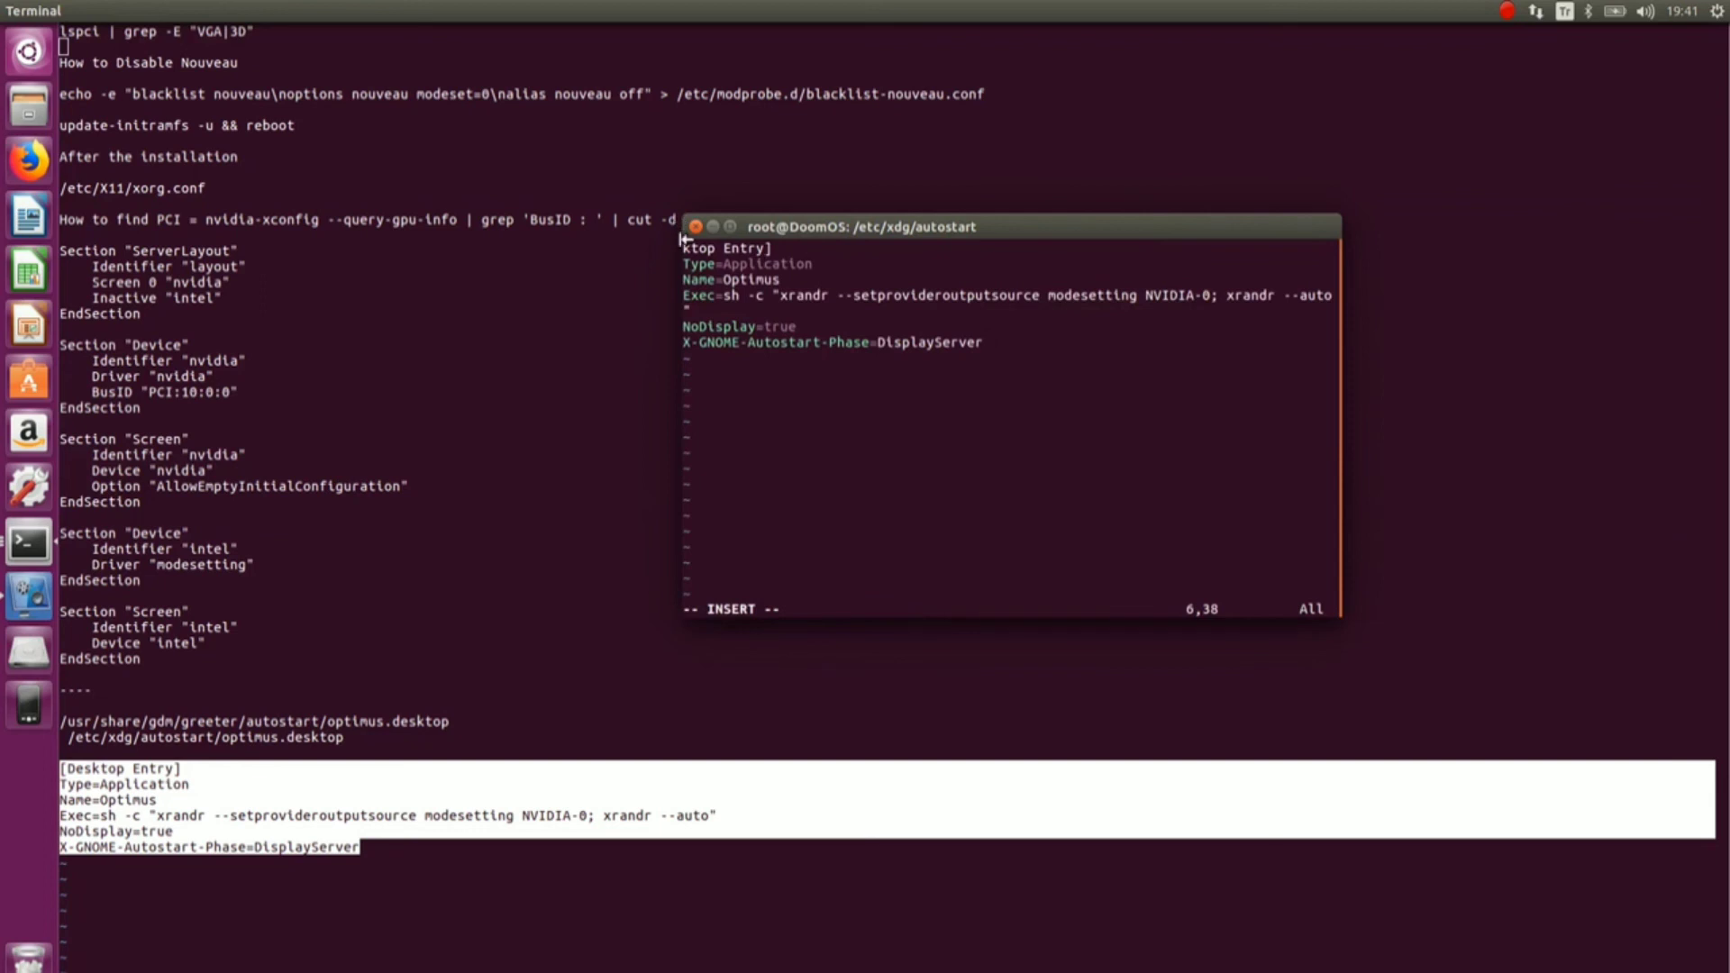
key(Left)
key(Left)
key(Left)
key(Left)
key(Left)
key(Left)
key(Left)
key(Left)
key(Left)
key(Left)
key(Left)
key(Up)
key(Up)
key(Up)
key(Up)
key(Left)
key(Left)
key(Left)
key(Left)
key(Left)
key(Left)
key(Left)
key(Left)
key(Left)
key(Left)
key(Up)
key(Left)
text([Desk)
key(BackSpace)
key(Down)
key(Down)
key(Down)
key(Down)
Write the file with :w (6 lines, 181 characters) and quit vim with :q
key(Escape)
text(:w)
key(Return)
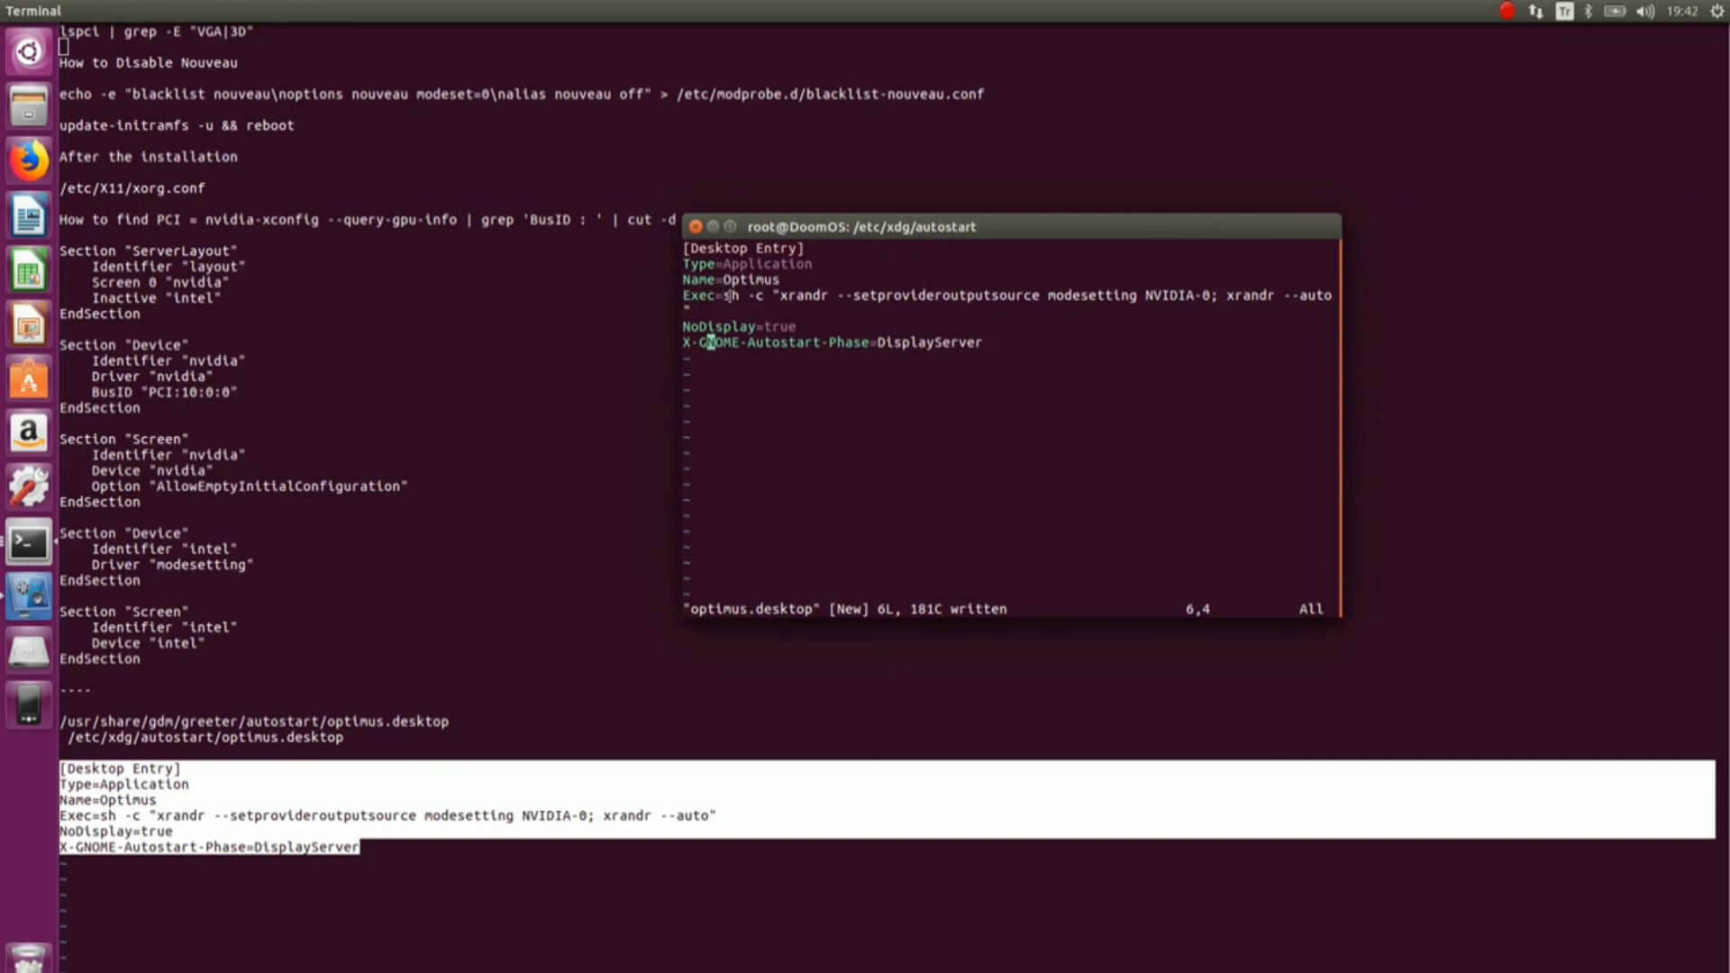
text(:q)
key(Return)
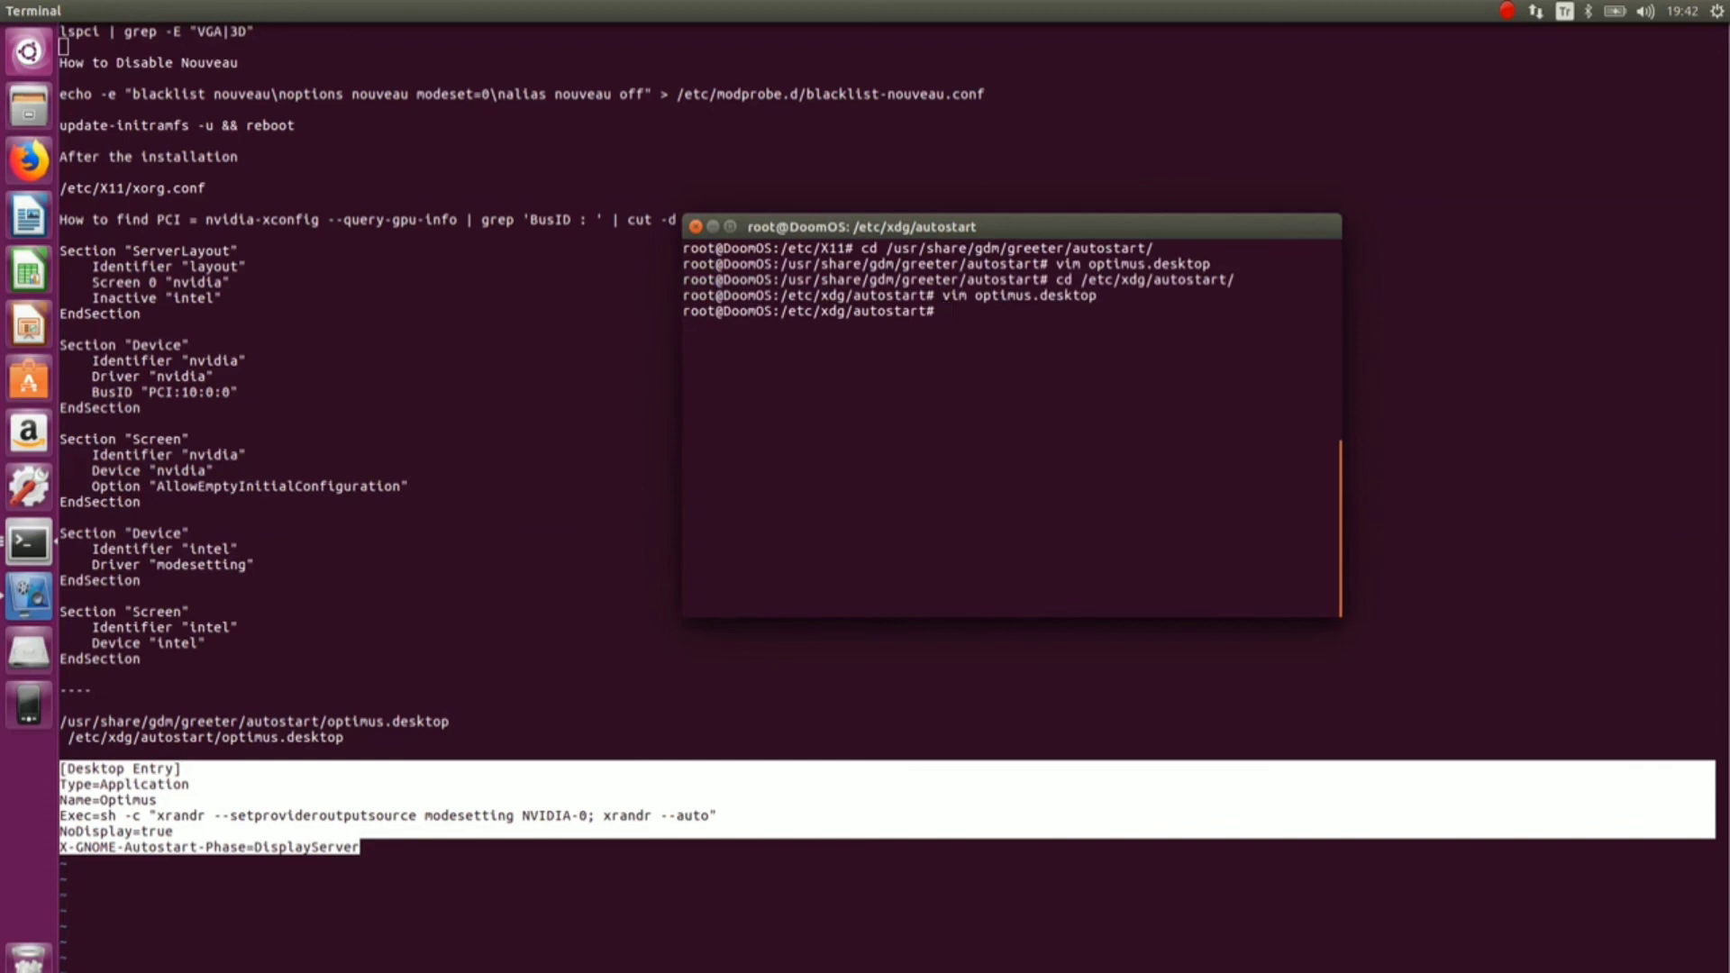